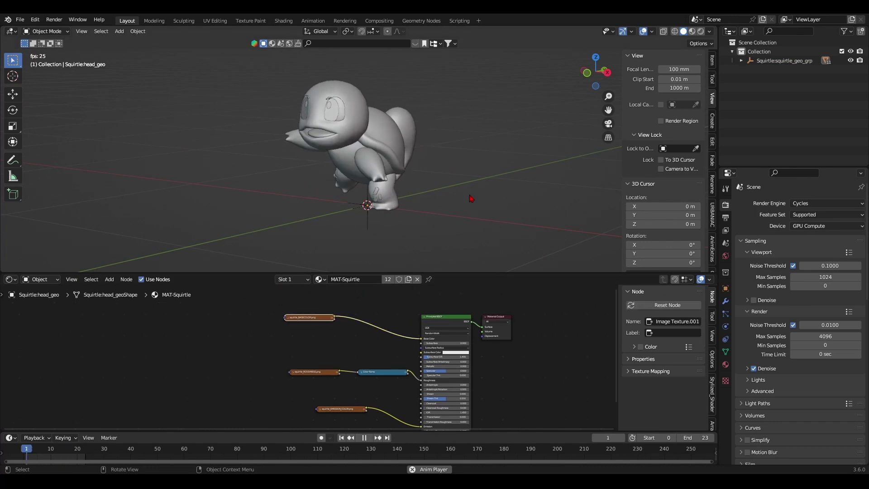
# Step: Stop the animation playback and set the solid viewport shading colour to Texture
pyautogui.press('Escape')
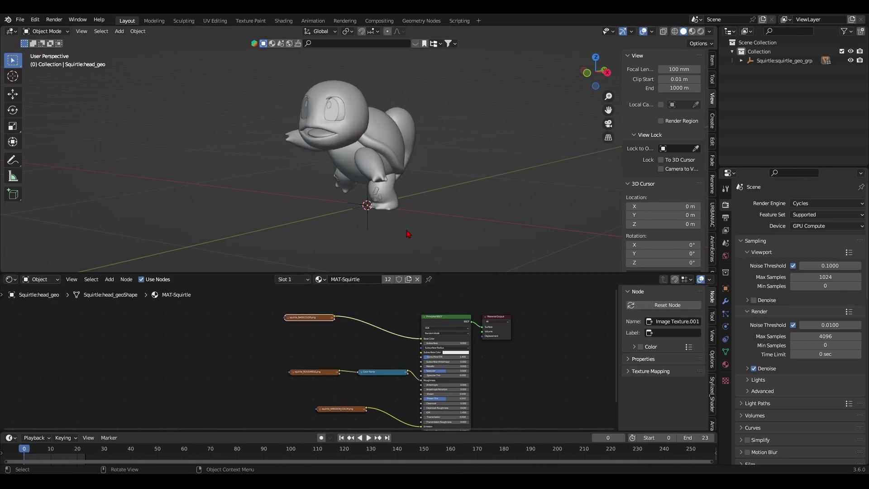
pyautogui.click(324, 313)
pyautogui.click(322, 315)
pyautogui.hotkey('alt', 'a')
pyautogui.moveTo(370, 179); pyautogui.dragTo(414, 175, button='middle')
pyautogui.click(709, 32)
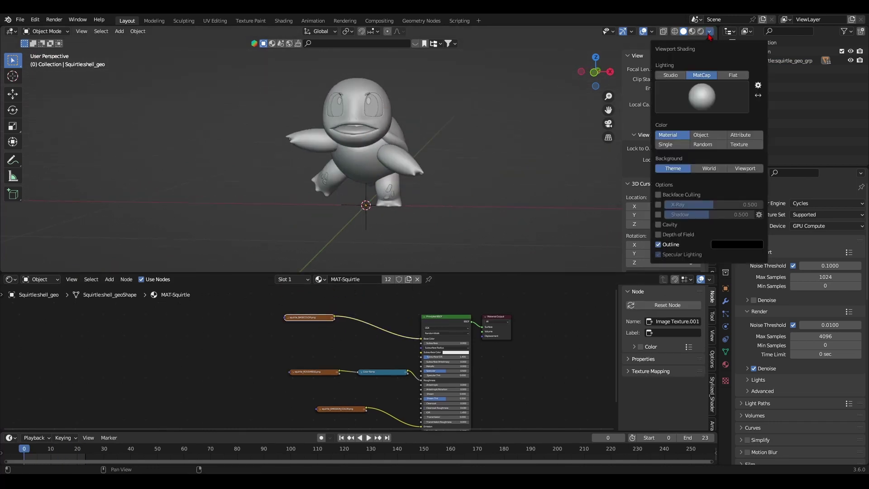
pyautogui.click(749, 143)
# Step: Make the squirtle_BASECOLOR.png texture node active so the model displays its base colours in solid shading
pyautogui.click(319, 346)
pyautogui.scroll(6, 317, 353)
pyautogui.moveTo(339, 340); pyautogui.dragTo(343, 357, button='middle')
pyautogui.click(317, 311)
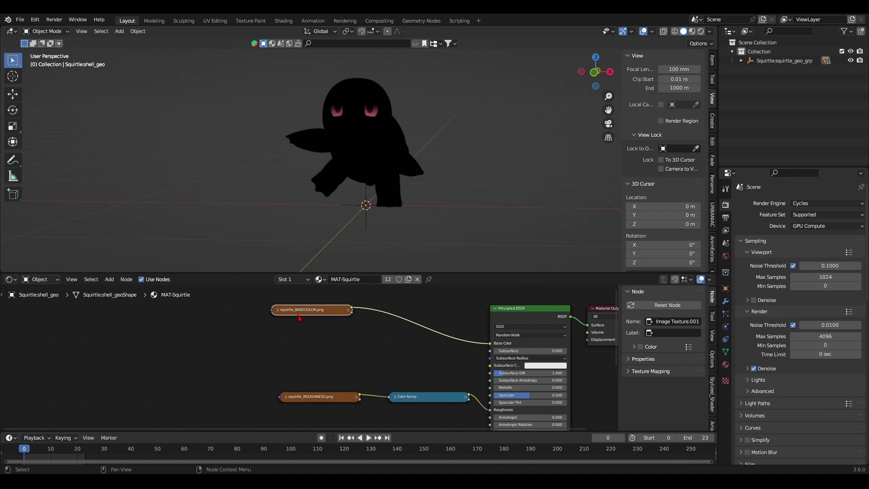
pyautogui.moveTo(342, 172); pyautogui.dragTo(375, 189, button='middle')
pyautogui.click(692, 31)
pyautogui.click(365, 342)
pyautogui.click(329, 312)
pyautogui.click(683, 31)
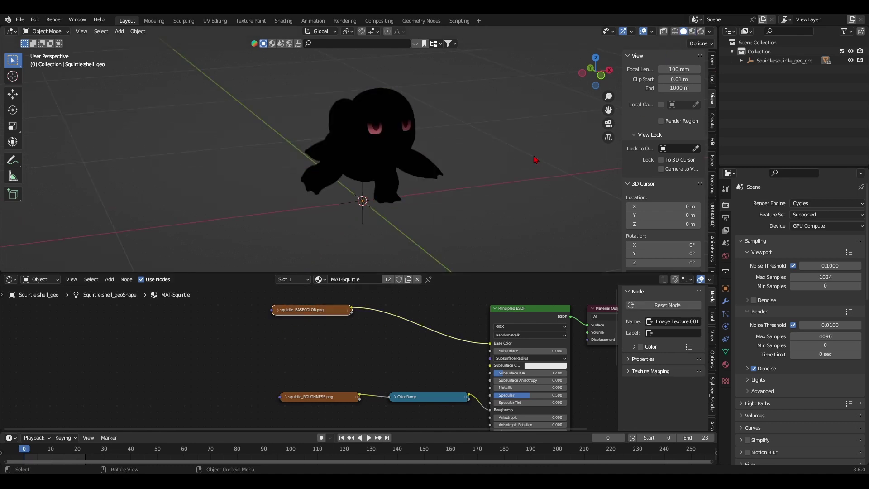
pyautogui.click(336, 399)
pyautogui.click(326, 311)
pyautogui.moveTo(427, 201); pyautogui.dragTo(369, 192, button='middle')
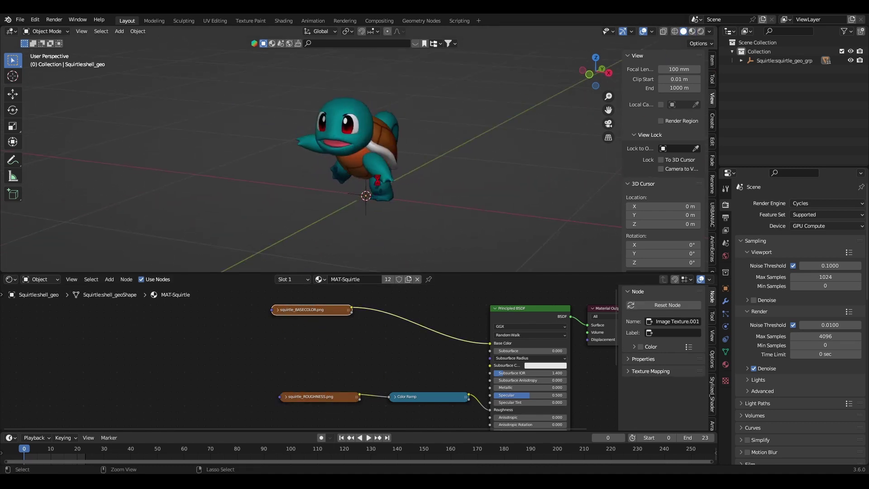
# Step: Save the file and enlarge the 3D viewport over the node editor
pyautogui.hotkey('ctrl', 's')
pyautogui.moveTo(414, 163); pyautogui.dragTo(272, 203, button='middle')
pyautogui.moveTo(95, 273); pyautogui.dragTo(96, 361)
pyautogui.scroll(3, 317, 227)
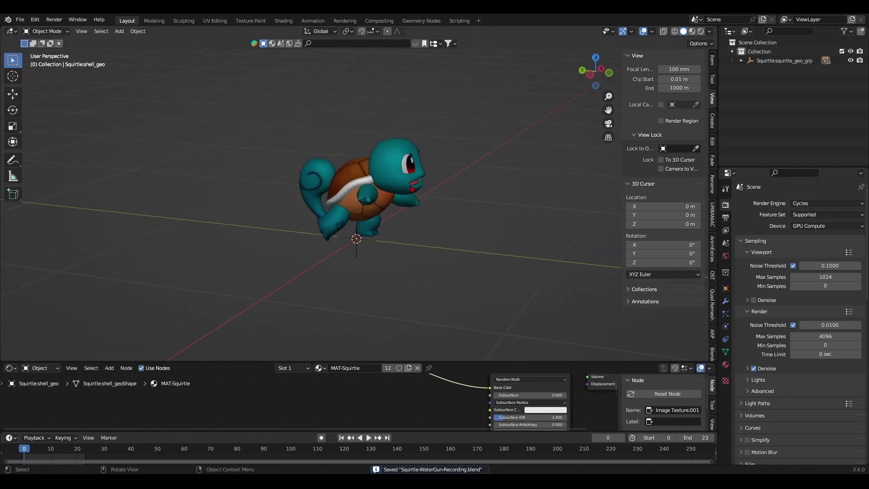
pyautogui.moveTo(407, 204); pyautogui.dragTo(356, 192, button='middle')
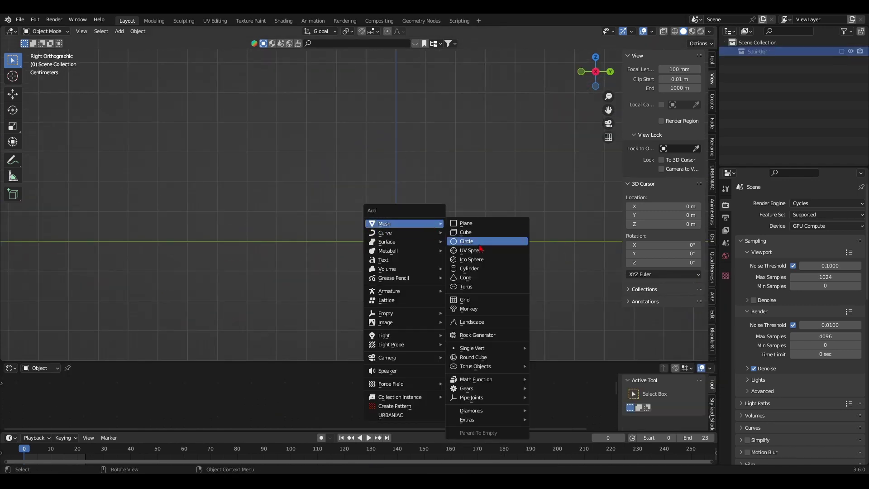
# Step: Add a mesh cylinder with 8 vertices at the world origin
pyautogui.click(483, 269)
pyautogui.scroll(-5, 75, 346)
pyautogui.click(68, 353)
pyautogui.click(107, 244)
pyautogui.write('8')
pyautogui.press('Return')
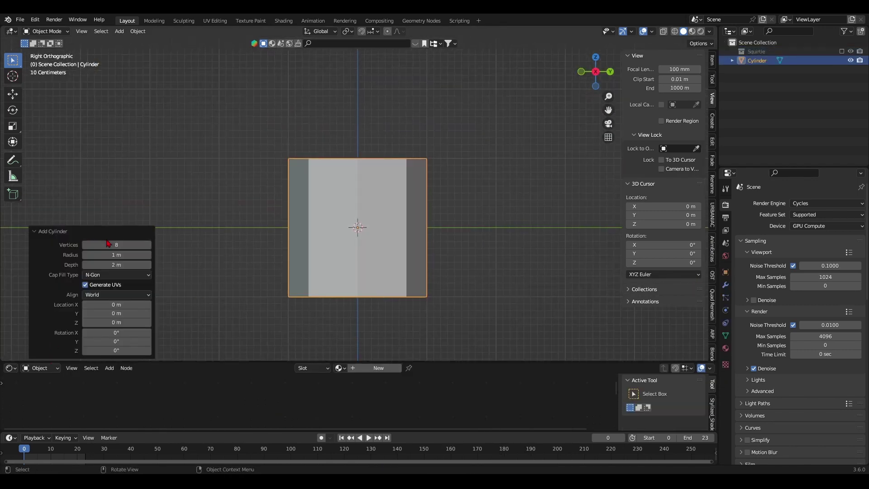
# Step: Close the node editor area so the 3D viewport fills its space
pyautogui.moveTo(1, 359); pyautogui.dragTo(14, 385)
pyautogui.click(256, 335)
pyautogui.scroll(5, 256, 335)
pyautogui.click(257, 335)
pyautogui.scroll(-4, 316, 317)
# Step: Scale the cylinder mesh on X and Y only into a thin pole about a tenth as wide as it is tall
pyautogui.press('Tab')
pyautogui.press('s')
pyautogui.hotkey('shift', 'z')
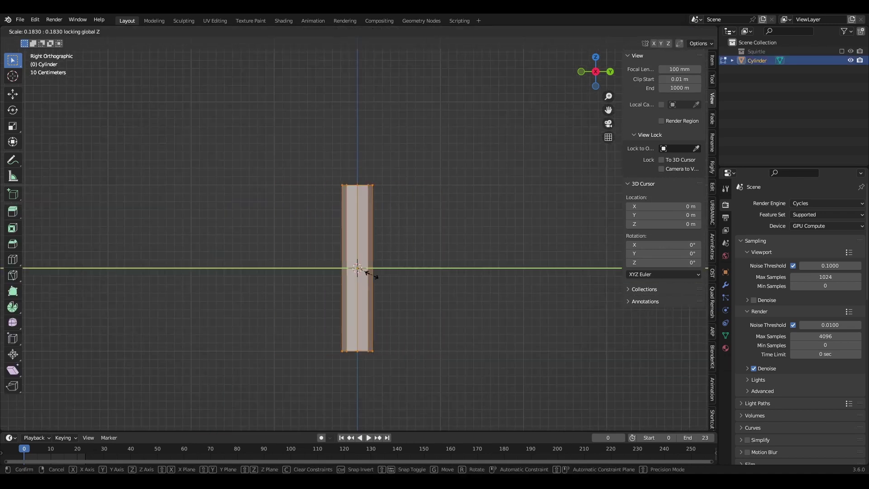
pyautogui.click(378, 276)
pyautogui.press('s')
pyautogui.hotkey('shift', 'z')
pyautogui.click(400, 291)
pyautogui.press('Tab')
pyautogui.press('Tab')
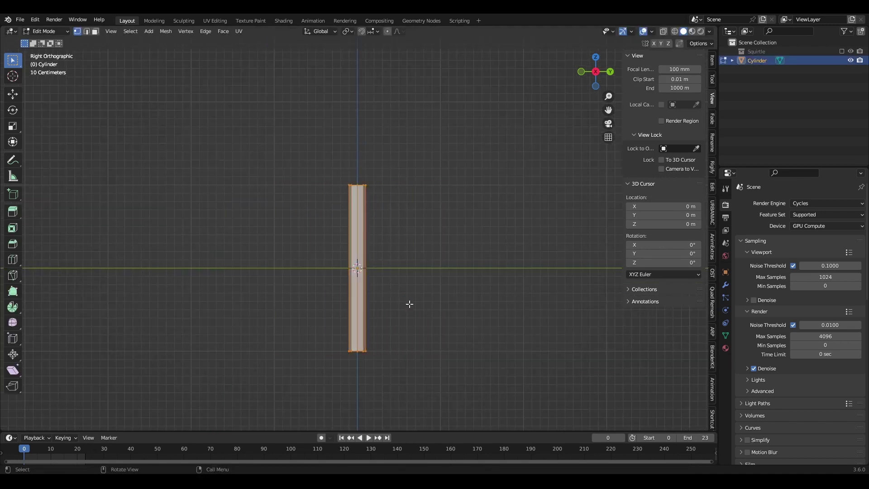
# Step: Rotate the cylinder mesh to lie horizontally along the Y axis and show the Squirtle collection
pyautogui.press('r')
pyautogui.keyDown('ctrl'); pyautogui.click(414, 201); pyautogui.keyUp('ctrl')
pyautogui.press('Tab')
pyautogui.click(842, 52)
pyautogui.scroll(4, 497, 342)
# Step: Scale the cylinder mesh thinner on X and Z, and shorten it to half its length along Y
pyautogui.press('Tab')
pyautogui.press('s')
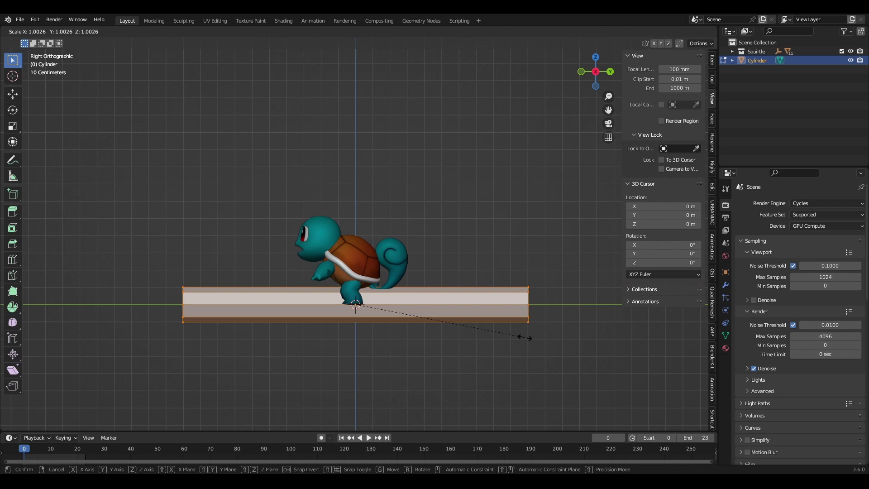
pyautogui.hotkey('shift', 'y')
pyautogui.click(460, 314)
pyautogui.press('s')
pyautogui.press('y')
pyautogui.keyDown('ctrl'); pyautogui.click(514, 361); pyautogui.keyUp('ctrl')
pyautogui.press('Tab')
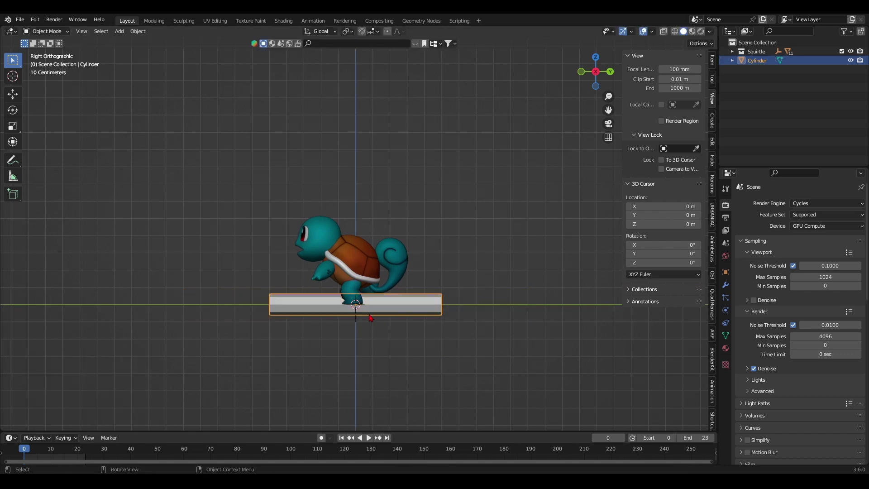
# Step: Move the cylinder in front of Squirtle so that one end meets its mouth
pyautogui.press('g')
pyautogui.click(228, 259)
pyautogui.scroll(5, 245, 298)
pyautogui.keyDown('shift'); pyautogui.moveTo(250, 315); pyautogui.dragTo(457, 327, button='middle'); pyautogui.keyUp('shift')
pyautogui.scroll(-2, 322, 316)
# Step: Delete the cylinder's end cap face at the end farthest from Squirtle
pyautogui.press('Tab')
pyautogui.moveTo(321, 316); pyautogui.dragTo(372, 309, button='middle')
pyautogui.press('3')
pyautogui.press('x')
pyautogui.hotkey('ctrl', 'z')
pyautogui.click(158, 284)
pyautogui.moveTo(353, 358); pyautogui.dragTo(301, 371, button='middle')
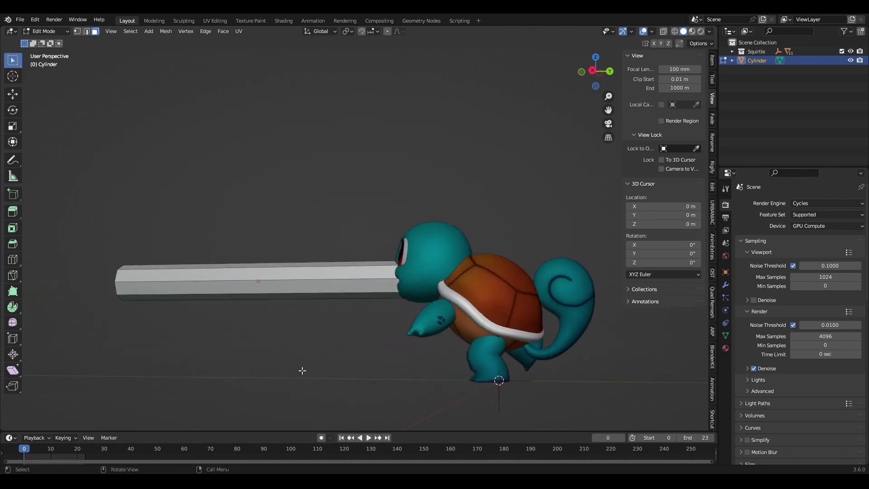
# Step: Hide the Squirtle collection and delete the cylinder's end cap face at the mouth end
pyautogui.press('Tab')
pyautogui.click(842, 52)
pyautogui.press('Tab')
pyautogui.click(368, 291)
pyautogui.moveTo(442, 264); pyautogui.dragTo(374, 299, button='middle')
pyautogui.press('x')
pyautogui.press('Tab')
pyautogui.scroll(-2, 375, 310)
pyautogui.scroll(2, 375, 308)
# Step: Scale down the open edge loop at the cylinder's mouth end to taper it slightly, and save the file
pyautogui.press('Tab')
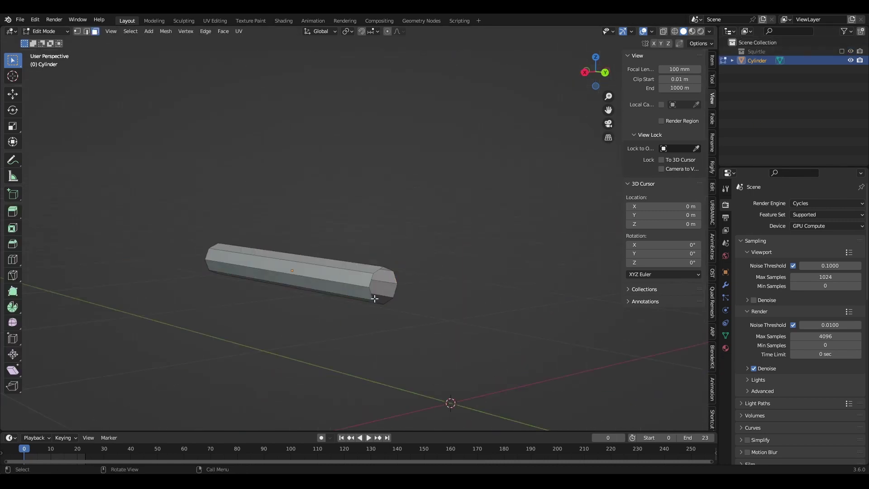
pyautogui.keyDown('alt'); pyautogui.click(370, 280); pyautogui.keyUp('alt')
pyautogui.press('s')
pyautogui.click(447, 312)
pyautogui.press('Tab')
pyautogui.press('KP_3')
pyautogui.scroll(-3, 410, 324)
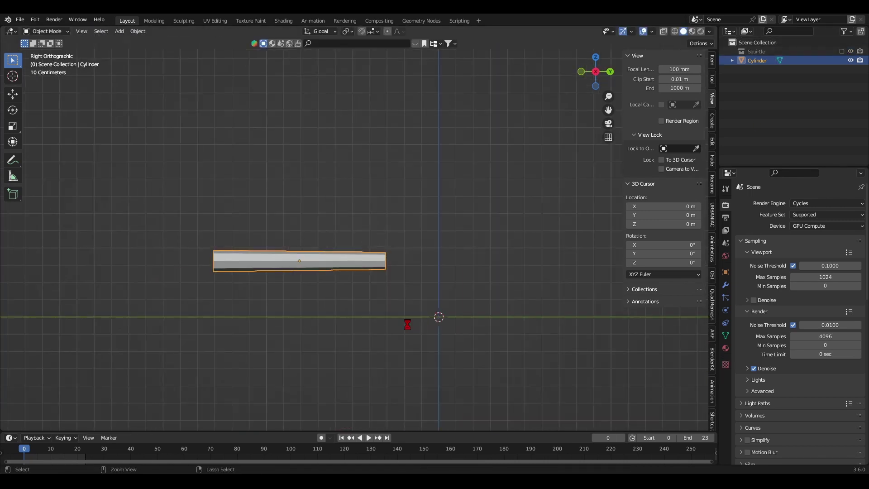
pyautogui.scroll(2, 408, 324)
pyautogui.keyDown('shift'); pyautogui.moveTo(407, 324); pyautogui.dragTo(497, 313, button='middle'); pyautogui.keyUp('shift')
pyautogui.hotkey('ctrl', 's')
# Step: Add evenly spaced loop cuts along the full length of the cylinder
pyautogui.press('Tab')
pyautogui.scroll(2, 416, 311)
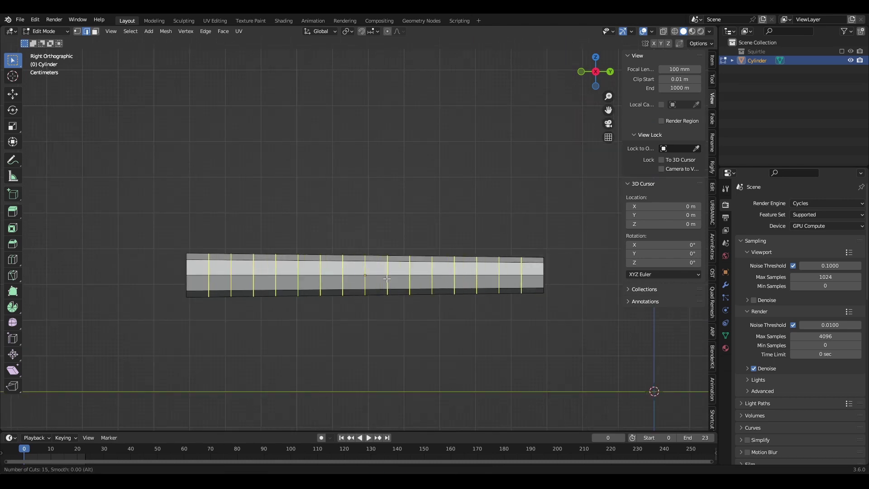
pyautogui.rightClick(387, 276)
pyautogui.moveTo(388, 277); pyautogui.dragTo(466, 345, button='middle')
pyautogui.press('Tab')
pyautogui.scroll(-1, 480, 340)
pyautogui.press('KP_3')
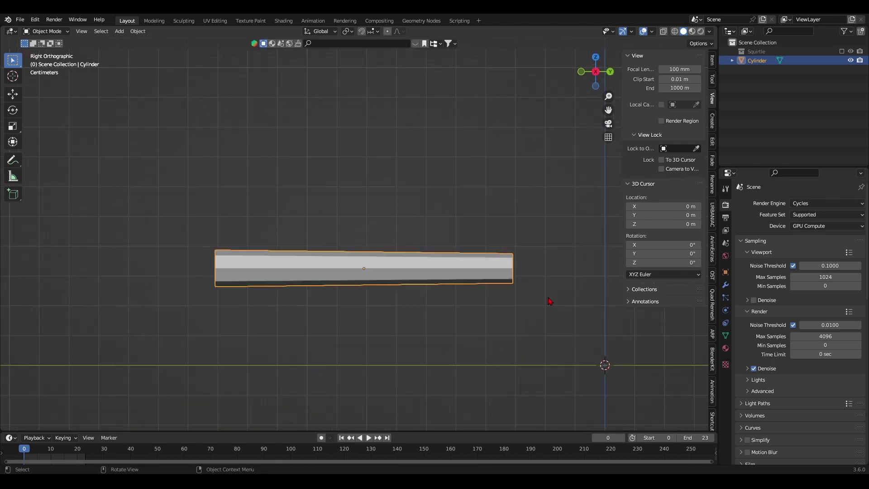
# Step: Add a Subdivision Surface modifier with 2 viewport levels to the cylinder and enter Edit Mode
pyautogui.click(726, 284)
pyautogui.click(791, 205)
pyautogui.click(696, 368)
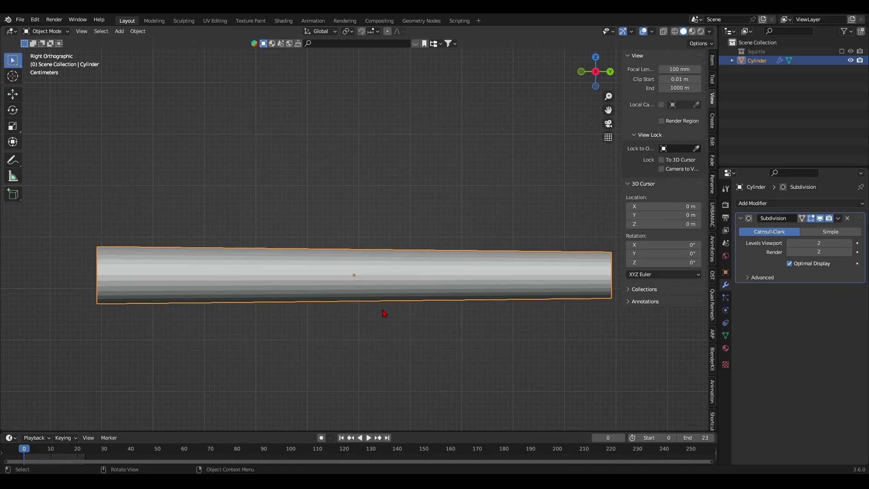
pyautogui.press('Tab')
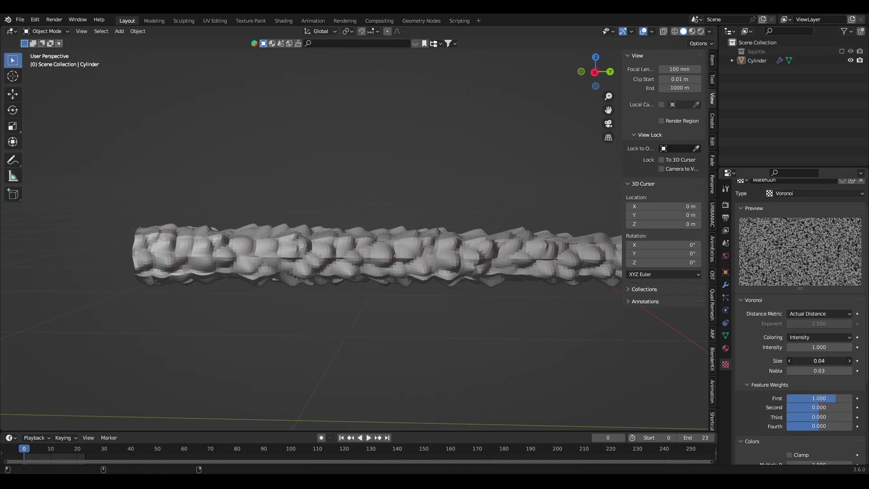
pyautogui.click(726, 284)
pyautogui.keyDown('ctrl'); pyautogui.click(741, 219); pyautogui.keyUp('ctrl')
pyautogui.click(753, 203)
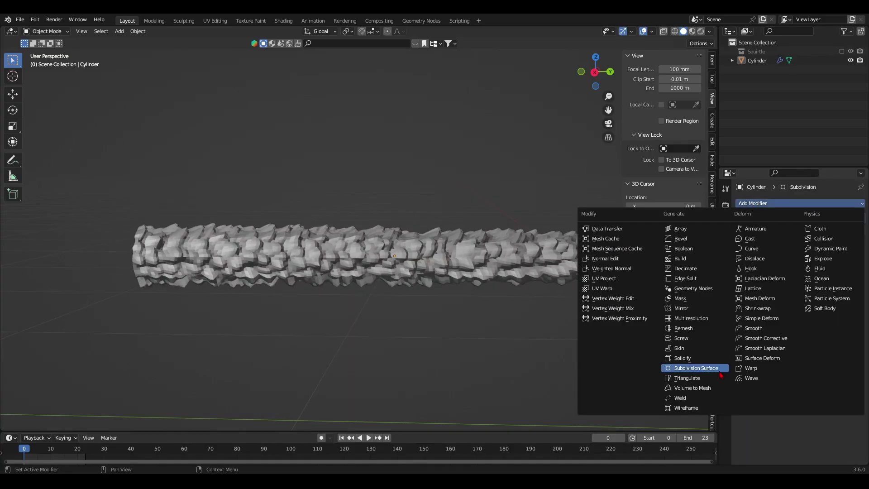
pyautogui.click(661, 418)
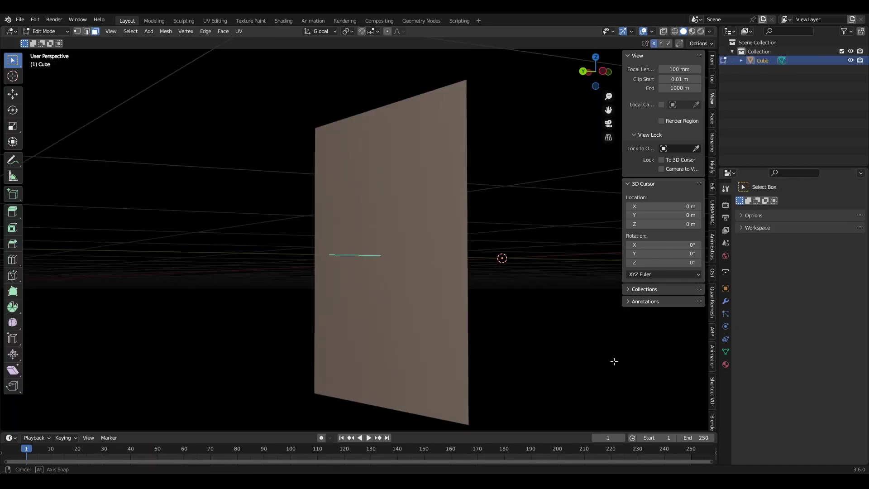
pyautogui.moveTo(613, 361); pyautogui.dragTo(578, 371, button='middle')
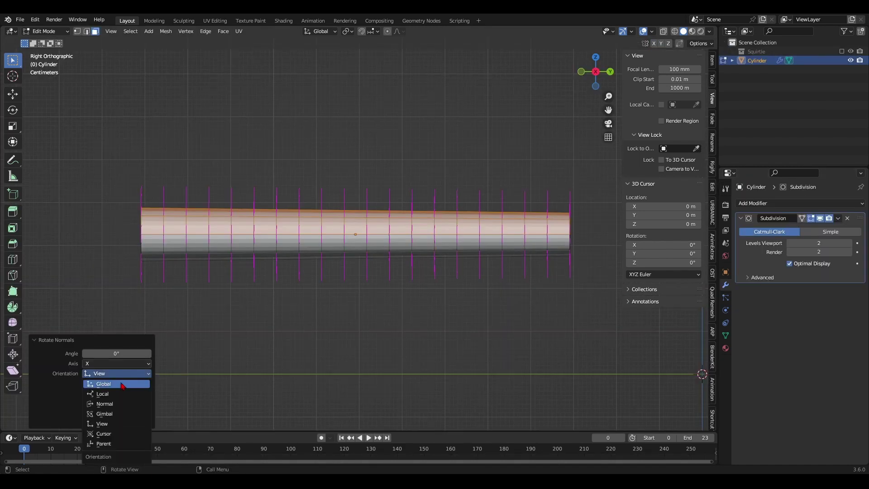
pyautogui.click(123, 385)
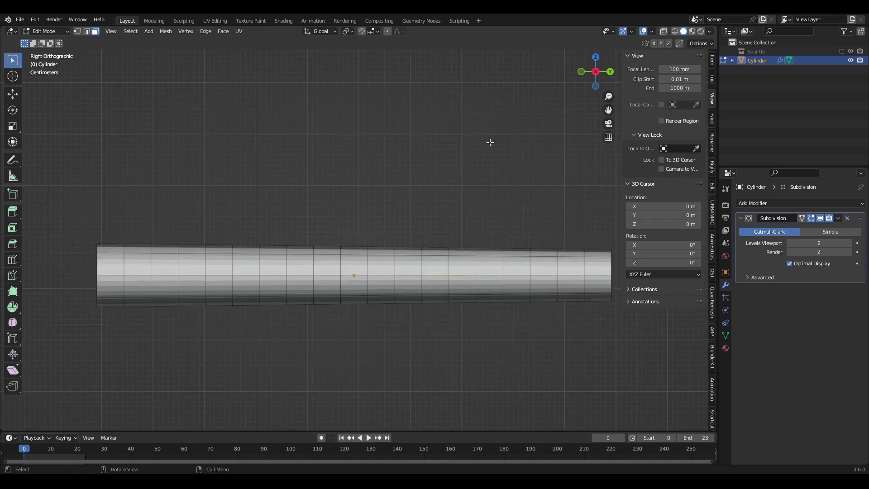
# Step: Turn on the split normals display in the viewport overlays for the cylinder mesh
pyautogui.scroll(-1, 490, 143)
pyautogui.keyDown('shift'); pyautogui.moveTo(491, 142); pyautogui.dragTo(521, 139, button='middle'); pyautogui.keyUp('shift')
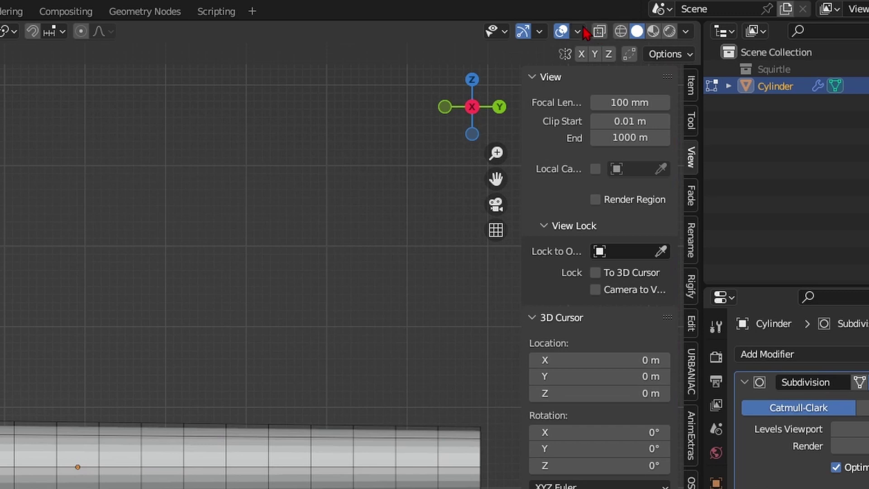
pyautogui.click(578, 32)
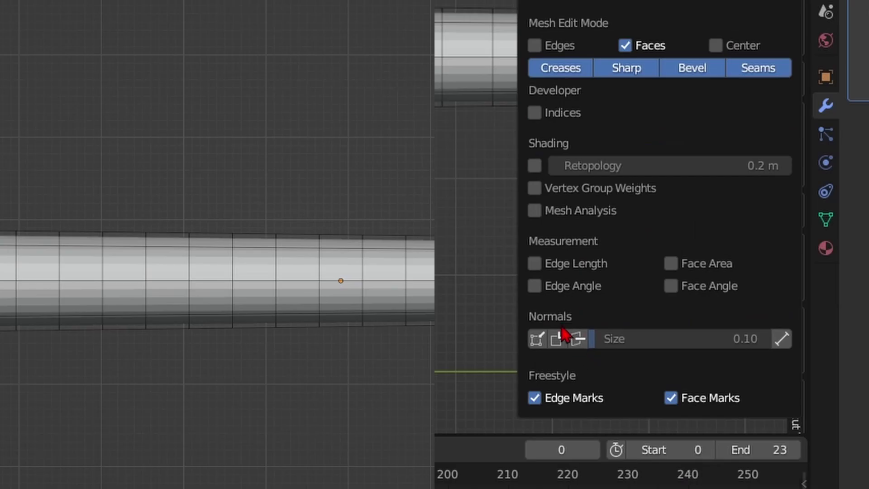
pyautogui.click(562, 335)
# Step: Select the lengthwise face loops that make up the upper half of the cylinder
pyautogui.moveTo(2, 292); pyautogui.dragTo(209, 280, button='middle')
pyautogui.keyDown('alt'); pyautogui.click(190, 261); pyautogui.keyUp('alt')
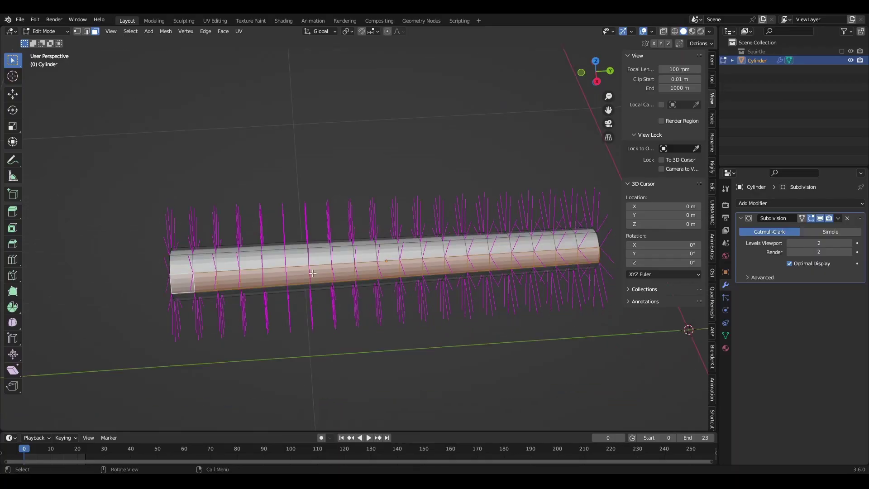
pyautogui.keyDown('alt'); pyautogui.keyDown('shift'); pyautogui.click(304, 259); pyautogui.keyUp('shift'); pyautogui.keyUp('alt')
pyautogui.moveTo(305, 260); pyautogui.dragTo(445, 291, button='middle')
pyautogui.keyDown('alt'); pyautogui.keyDown('shift'); pyautogui.click(372, 298); pyautogui.keyUp('shift'); pyautogui.keyUp('alt')
pyautogui.keyDown('alt'); pyautogui.keyDown('shift'); pyautogui.click(409, 279); pyautogui.keyUp('shift'); pyautogui.keyUp('alt')
pyautogui.press('KP_3')
# Step: Reduce the display size of the normals overlay to about half
pyautogui.click(652, 32)
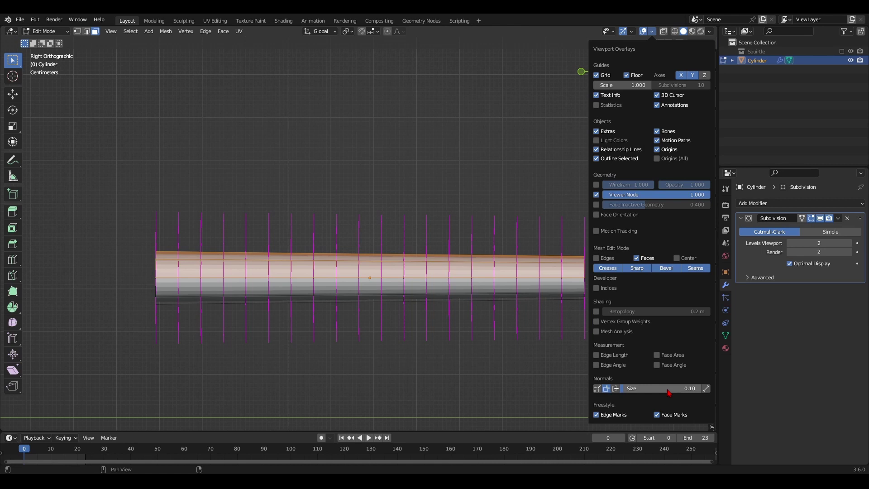
pyautogui.moveTo(658, 388); pyautogui.dragTo(661, 389)
pyautogui.moveTo(285, 312); pyautogui.dragTo(330, 317, button='middle')
pyautogui.press('KP_3')
# Step: Rotate the normals of the upper half's faces by -35° about the global X axis
pyautogui.keyDown('shift'); pyautogui.moveTo(496, 258); pyautogui.dragTo(482, 215, button='middle'); pyautogui.keyUp('shift')
pyautogui.hotkey('alt', 'n')
pyautogui.click(453, 245)
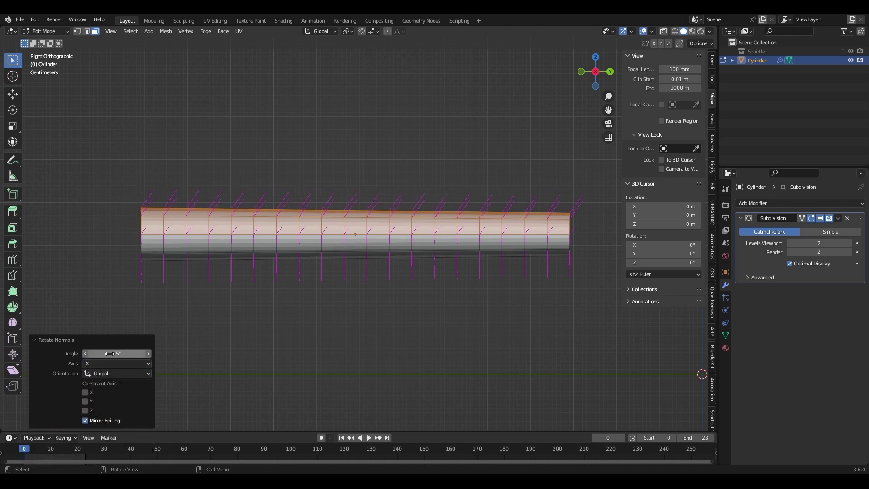
# Step: Select the lower half's face loops and rotate their normals by 35° about the global X axis
pyautogui.moveTo(177, 268); pyautogui.dragTo(406, 230, button='middle')
pyautogui.press('KP_3')
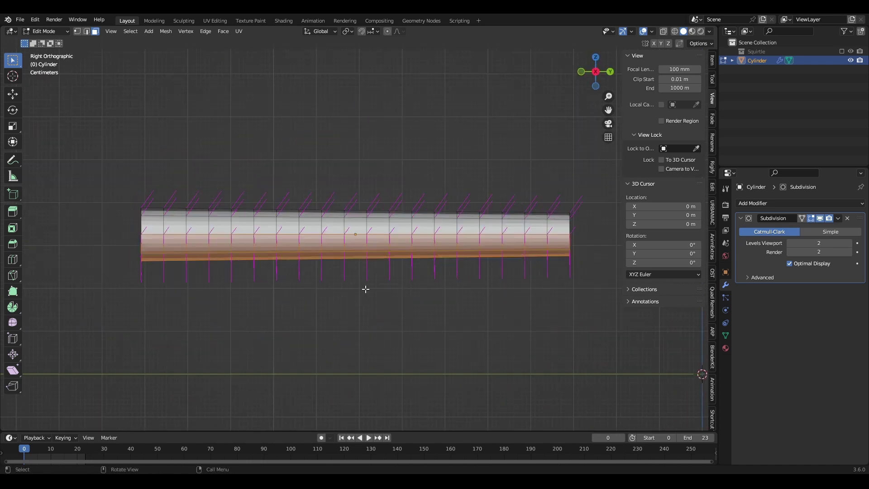
pyautogui.hotkey('alt', 'n')
pyautogui.click(367, 290)
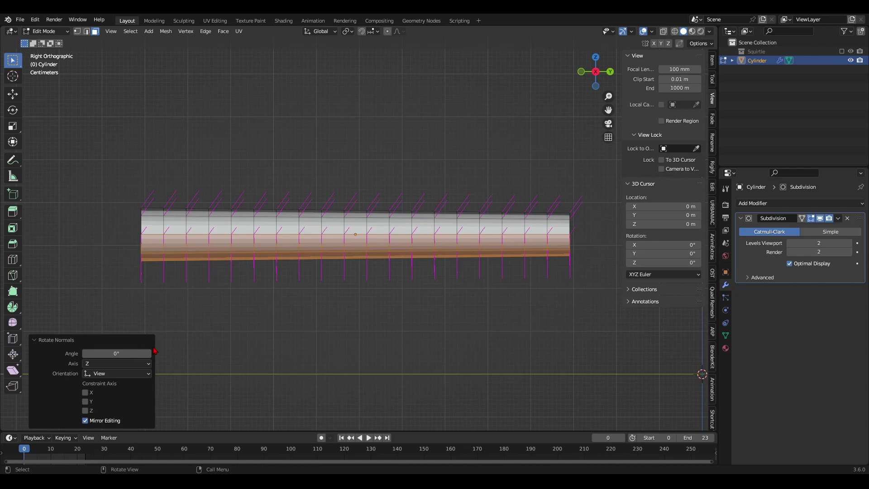
pyautogui.click(117, 373)
pyautogui.click(123, 355)
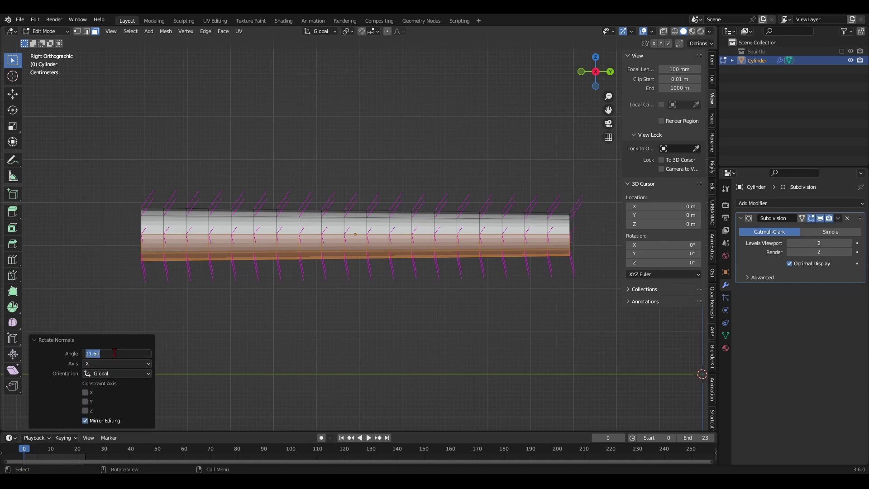
# Step: Try rotating the normals of both side face loops together by 35° about the global Z axis, and undo it
pyautogui.moveTo(237, 254); pyautogui.dragTo(417, 311, button='middle')
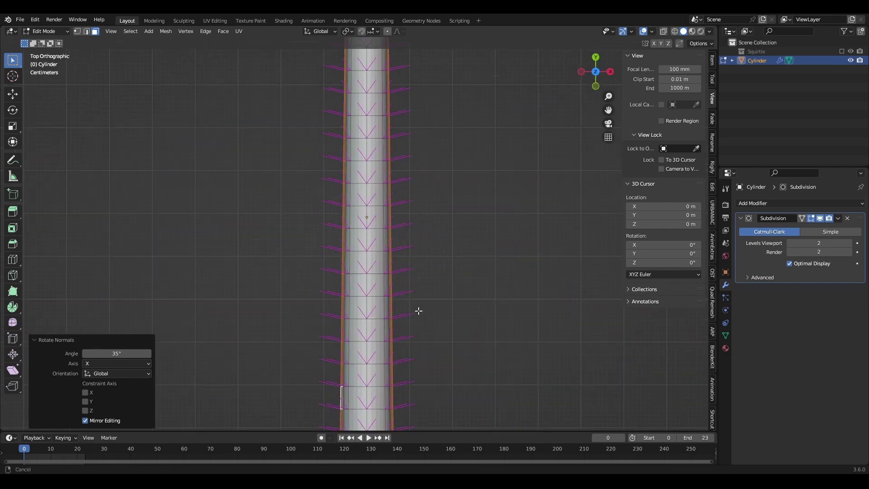
pyautogui.click(108, 364)
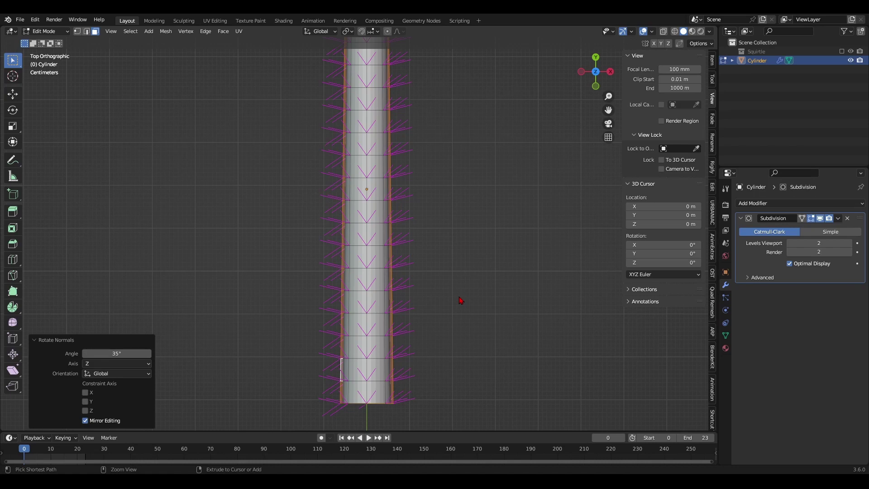
pyautogui.hotkey('ctrl', 'z')
pyautogui.hotkey('ctrl', 'z')
pyautogui.hotkey('ctrl', 'z')
# Step: Select only the +X side's face loops and rotate their normals about the global Z axis
pyautogui.moveTo(477, 324); pyautogui.dragTo(421, 260, button='middle')
pyautogui.keyDown('alt'); pyautogui.click(303, 282); pyautogui.keyUp('alt')
pyautogui.moveTo(322, 308); pyautogui.dragTo(343, 272, button='middle')
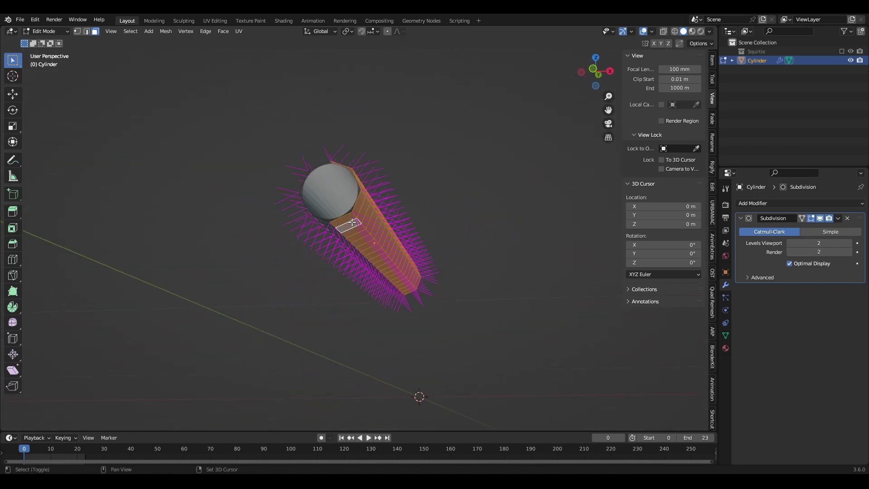
pyautogui.press('KP_7')
pyautogui.hotkey('alt', 'n')
pyautogui.click(419, 298)
pyautogui.click(418, 298)
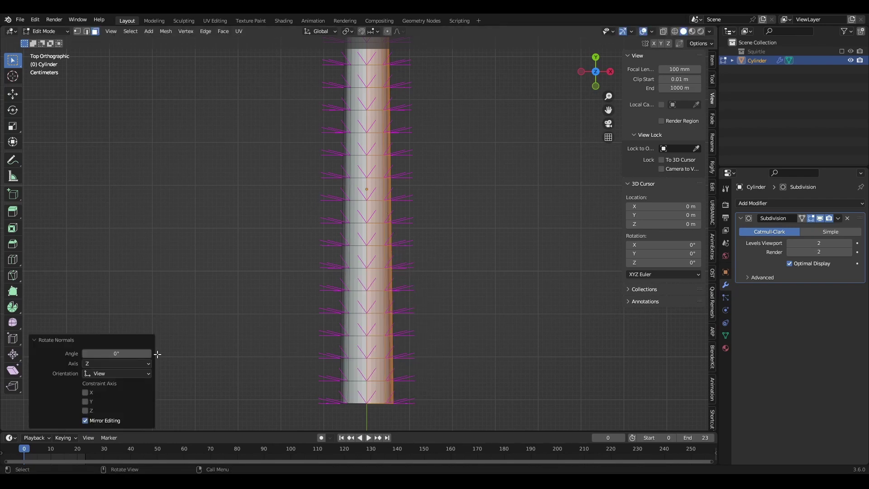
pyautogui.click(117, 374)
pyautogui.click(104, 384)
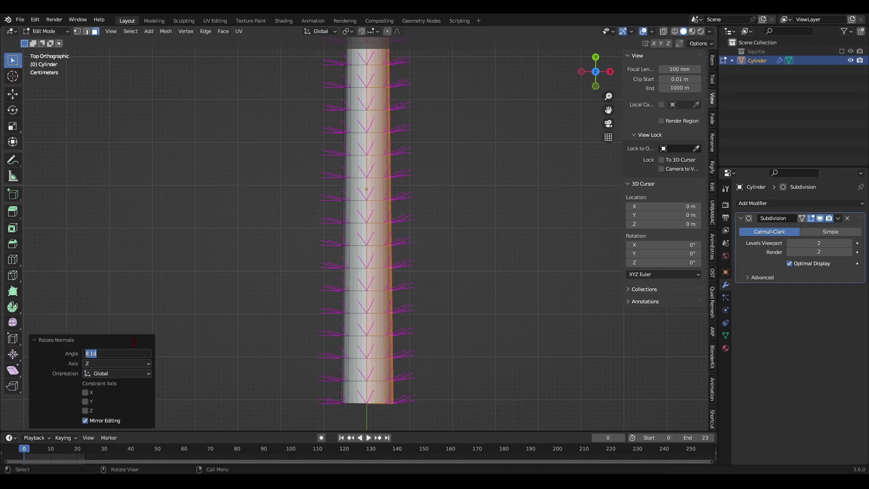
# Step: Rotate the normals of the -X side's face loops by -35° about the global Z axis and return to Object Mode
pyautogui.moveTo(364, 342); pyautogui.dragTo(453, 301, button='middle')
pyautogui.keyDown('alt'); pyautogui.keyDown('shift'); pyautogui.click(355, 308); pyautogui.keyUp('shift'); pyautogui.keyUp('alt')
pyautogui.moveTo(365, 317); pyautogui.dragTo(409, 291, button='middle')
pyautogui.press('KP_7')
pyautogui.scroll(-2, 284, 345)
pyautogui.scroll(1, 371, 350)
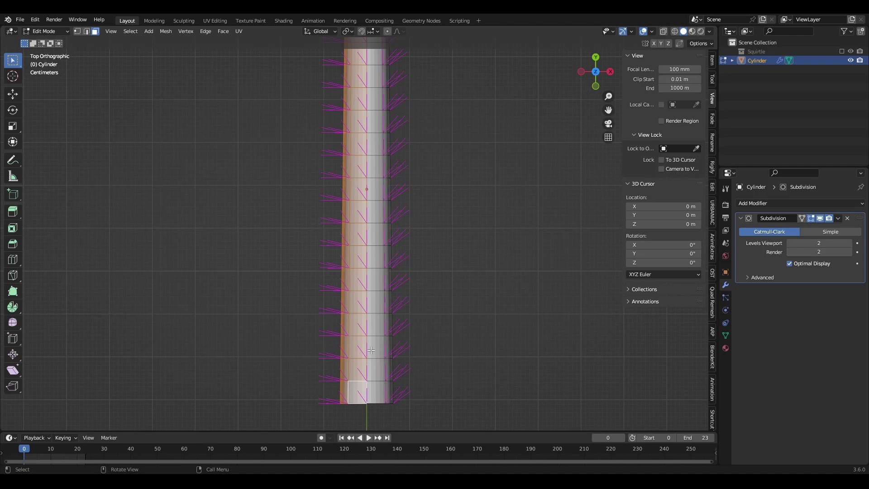
pyautogui.hotkey('alt', 'n')
pyautogui.click(372, 350)
pyautogui.click(116, 373)
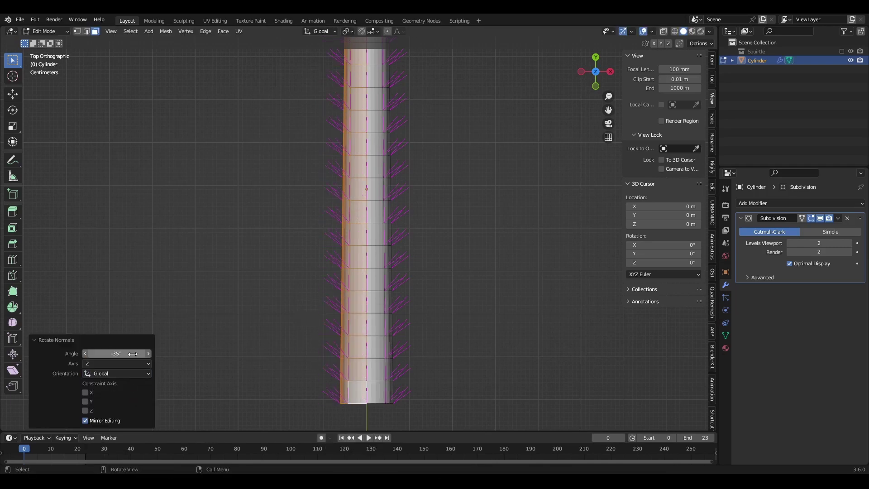
pyautogui.hotkey('alt', 'a')
pyautogui.moveTo(495, 342); pyautogui.dragTo(408, 287, button='middle')
pyautogui.press('Tab')
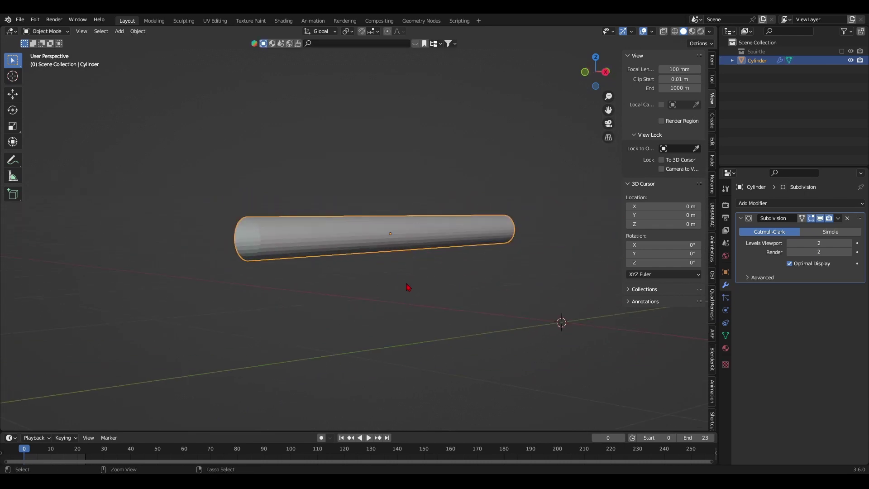
# Step: Add a Displace modifier to the cylinder with a new texture named WaterGun
pyautogui.click(744, 204)
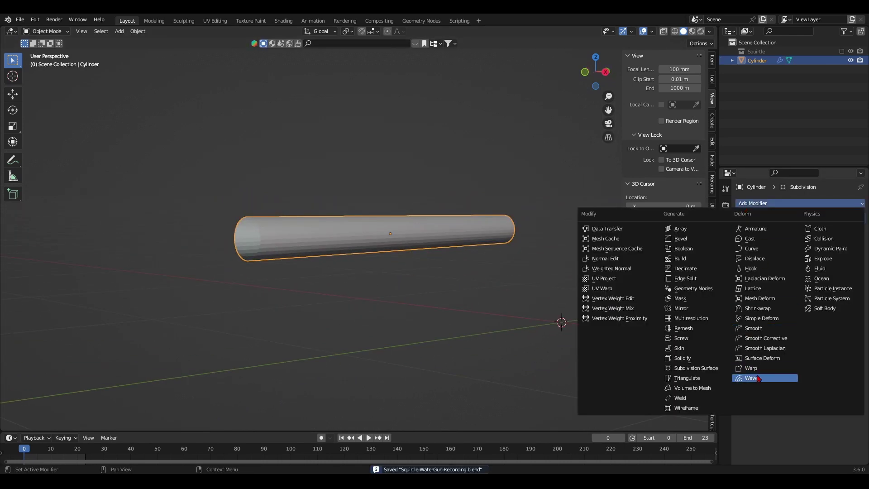
pyautogui.click(761, 258)
pyautogui.doubleClick(788, 243)
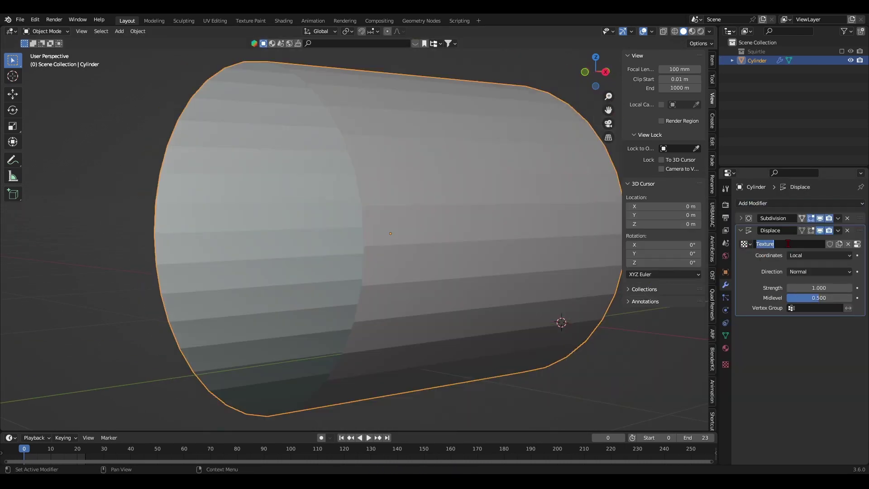
pyautogui.write('W')
pyautogui.write('aterGun')
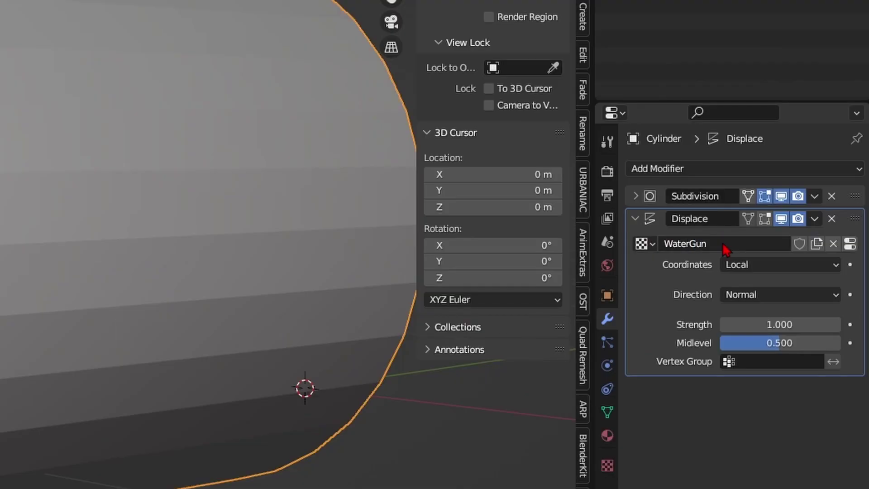
# Step: Set the Displace modifier's coordinates to Object and its direction to Custom Normal
pyautogui.click(764, 271)
pyautogui.click(764, 281)
pyautogui.click(765, 265)
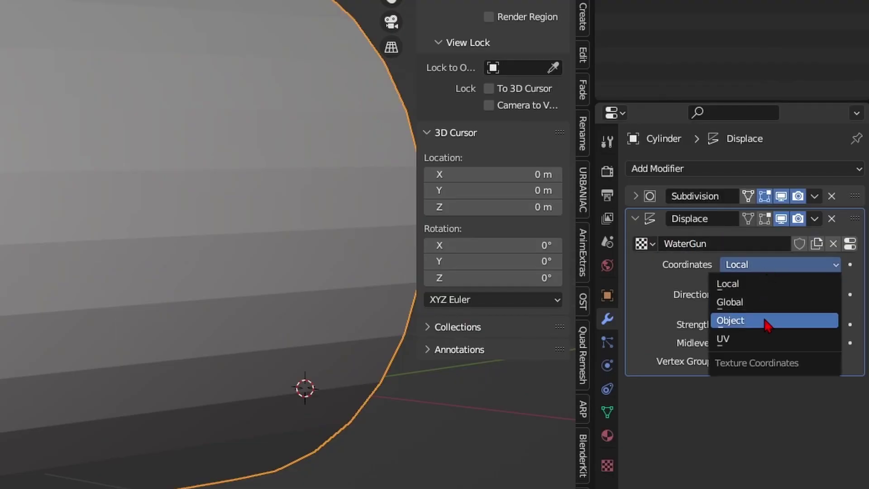
pyautogui.click(766, 320)
pyautogui.click(758, 312)
pyautogui.click(754, 437)
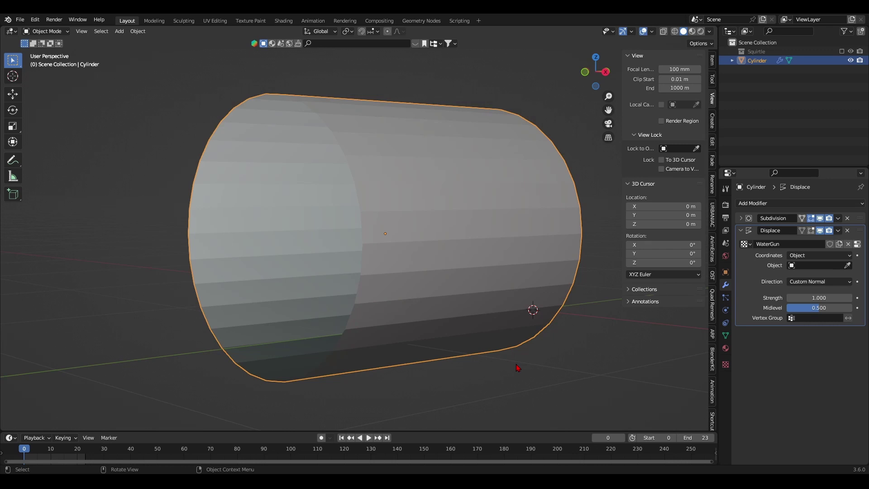
# Step: Enable Use Custom Normals in the Subdivision modifier's advanced settings
pyautogui.click(741, 218)
pyautogui.click(747, 277)
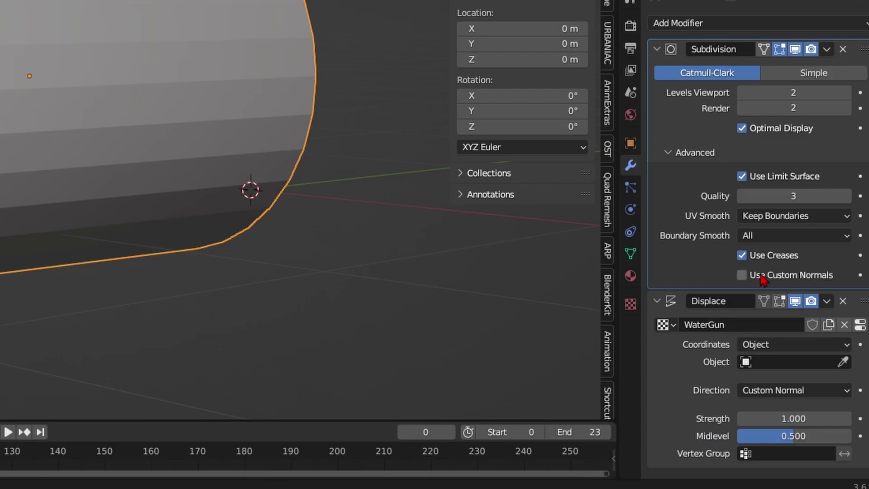
pyautogui.click(742, 275)
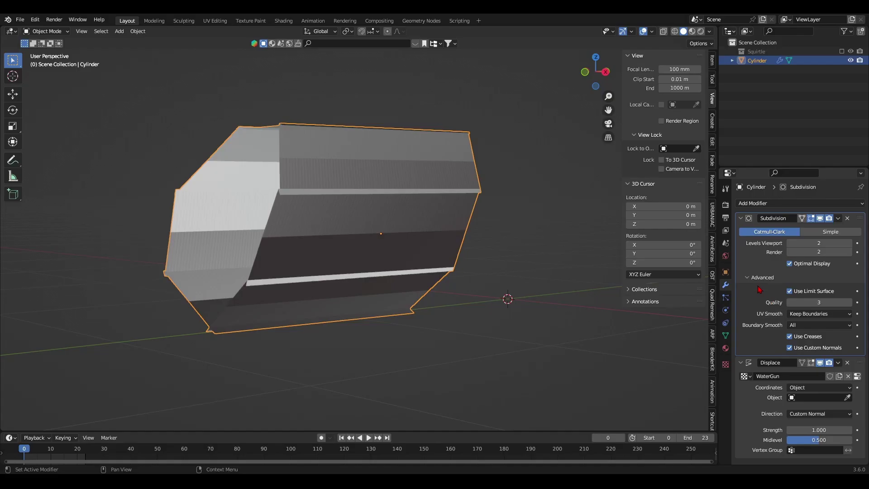
pyautogui.click(684, 152)
pyautogui.click(657, 49)
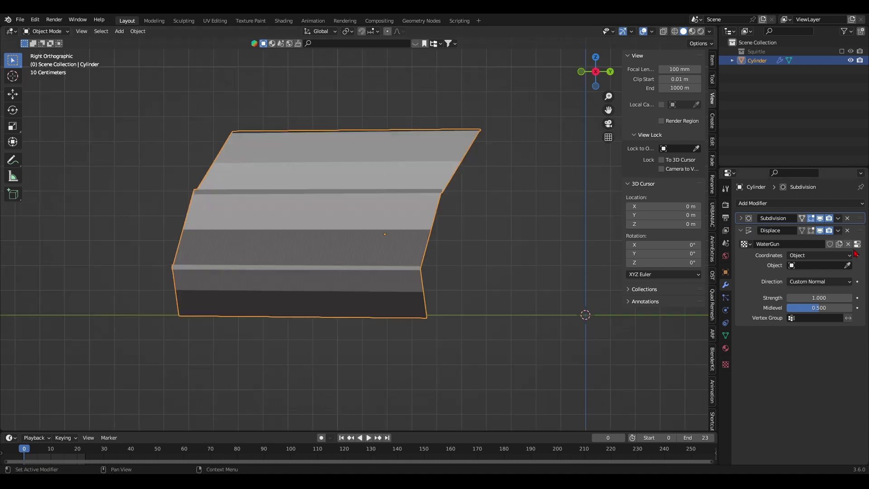
# Step: Set the WaterGun texture's type to Voronoi and lower the Displace strength to 0.07
pyautogui.click(725, 365)
pyautogui.click(809, 230)
pyautogui.click(798, 343)
pyautogui.click(726, 285)
pyautogui.moveTo(818, 298); pyautogui.dragTo(778, 298)
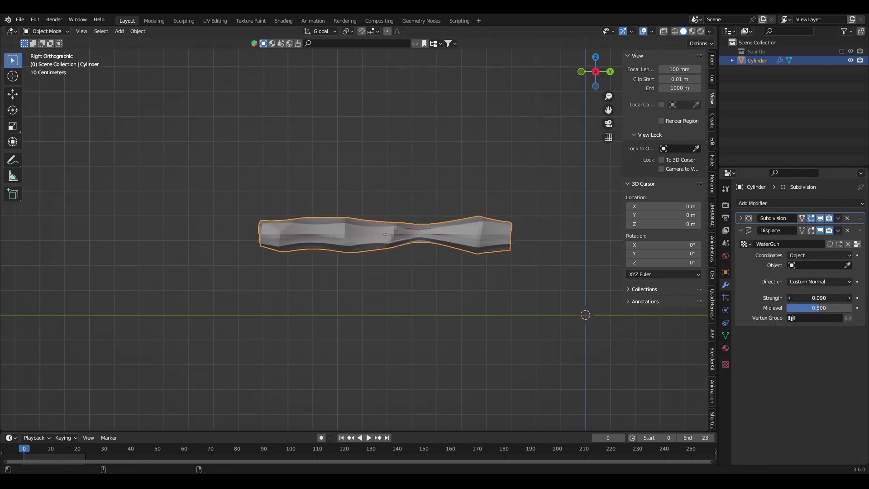
# Step: Enable the WaterGun texture's color ramp and shift its two stops to reshape the displacement
pyautogui.click(857, 244)
pyautogui.scroll(-2, 797, 362)
pyautogui.click(753, 447)
pyautogui.scroll(-5, 754, 446)
pyautogui.click(753, 447)
pyautogui.scroll(4, 760, 439)
pyautogui.scroll(-6, 797, 435)
pyautogui.moveTo(858, 432); pyautogui.dragTo(791, 431)
pyautogui.moveTo(742, 432); pyautogui.dragTo(855, 432)
pyautogui.moveTo(792, 433); pyautogui.dragTo(743, 432)
pyautogui.moveTo(855, 432); pyautogui.dragTo(812, 432)
pyautogui.click(726, 284)
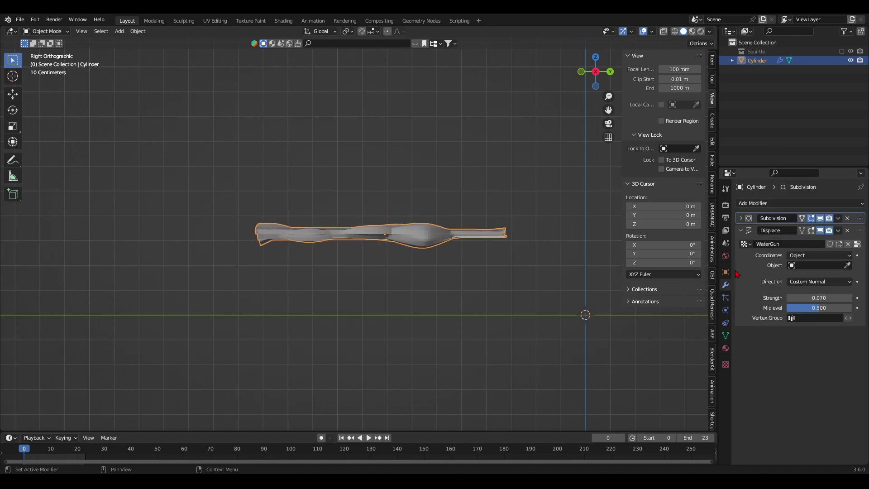
# Step: Set the Subdivision modifier's viewport and render levels to 3 and inspect the displaced stream
pyautogui.click(741, 218)
pyautogui.scroll(4, 535, 290)
pyautogui.moveTo(446, 287); pyautogui.dragTo(382, 324, button='middle')
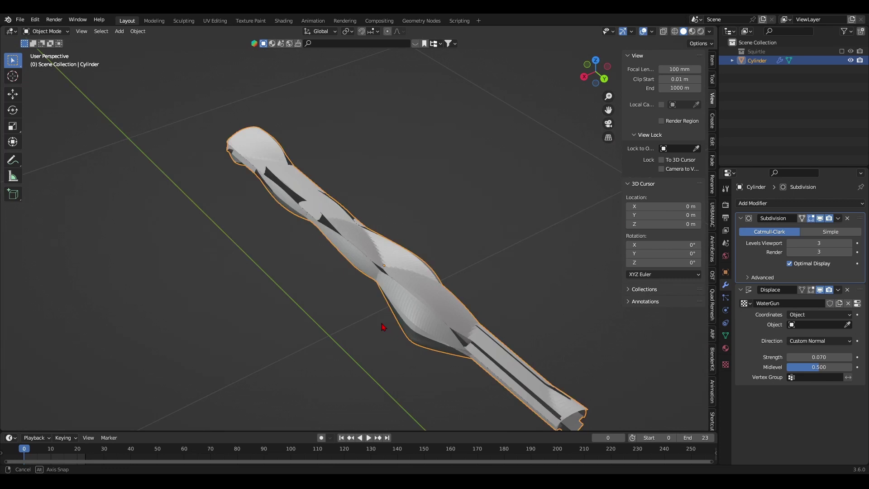
pyautogui.press('KP_3')
pyautogui.press('Tab')
pyautogui.moveTo(502, 259); pyautogui.dragTo(476, 281, button='middle')
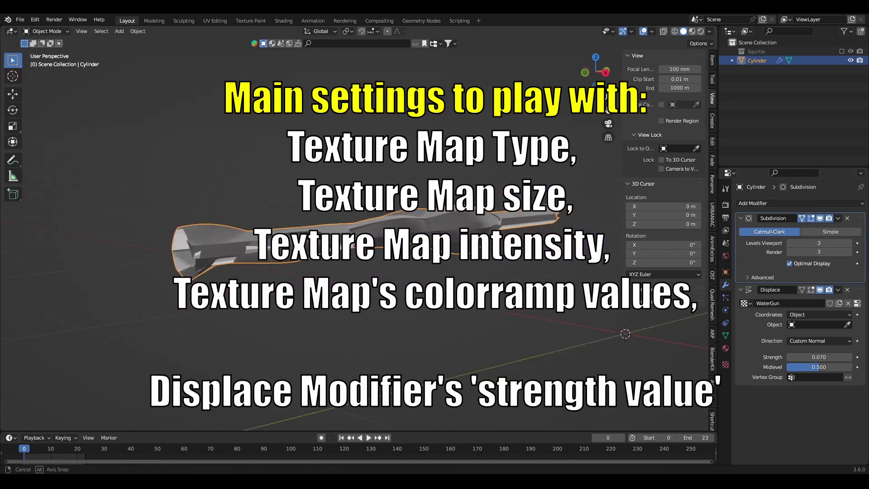
pyautogui.moveTo(407, 271); pyautogui.dragTo(444, 244, button='middle')
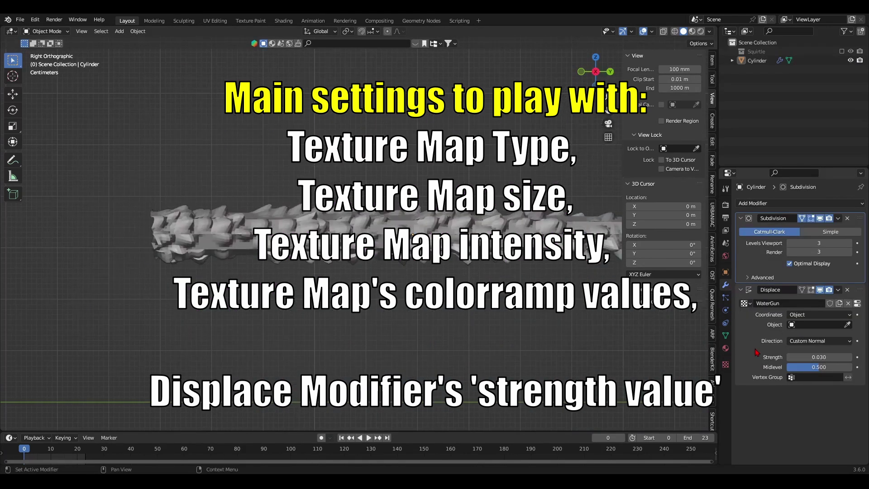
# Step: Try viewport level 4 and the Simple type on the Subdivision modifier, and restore level 3 and Catmull-Clark
pyautogui.moveTo(390, 298); pyautogui.dragTo(401, 313, button='middle')
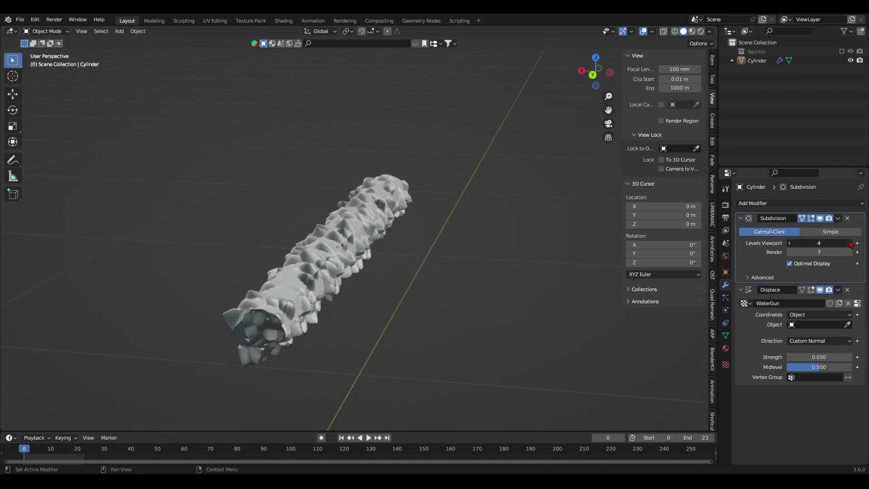
pyautogui.click(851, 243)
pyautogui.click(831, 232)
pyautogui.click(790, 244)
pyautogui.click(780, 232)
pyautogui.click(754, 277)
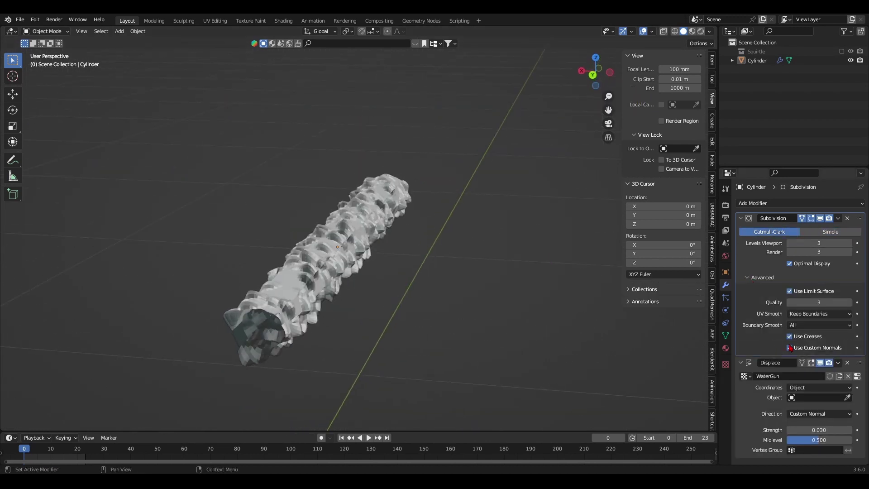
pyautogui.moveTo(491, 313); pyautogui.dragTo(399, 267, button='middle')
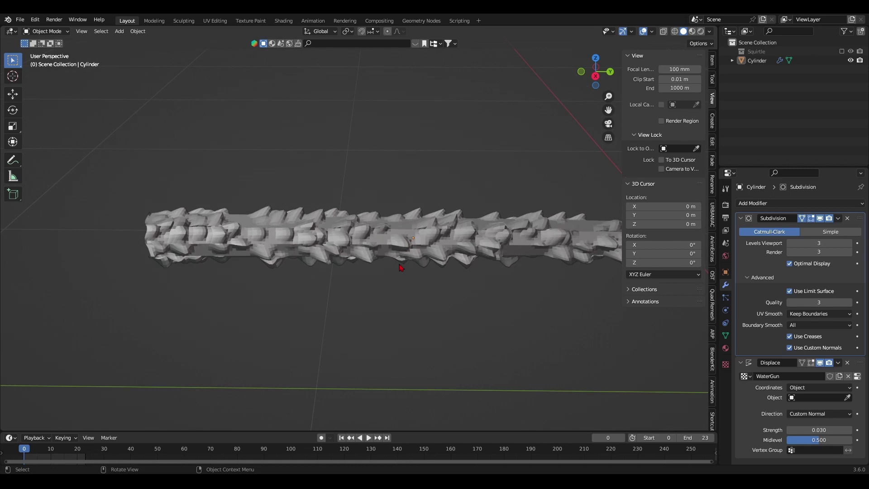
# Step: Move the WaterGun color ramp's last stop to the ramp's end and its first stop to position 0.221
pyautogui.click(857, 376)
pyautogui.scroll(-10, 832, 407)
pyautogui.moveTo(832, 433); pyautogui.dragTo(862, 434)
pyautogui.moveTo(458, 254); pyautogui.dragTo(498, 326, button='middle')
pyautogui.scroll(3, 460, 275)
pyautogui.scroll(-3, 501, 262)
pyautogui.press('KP_3')
pyautogui.click(757, 435)
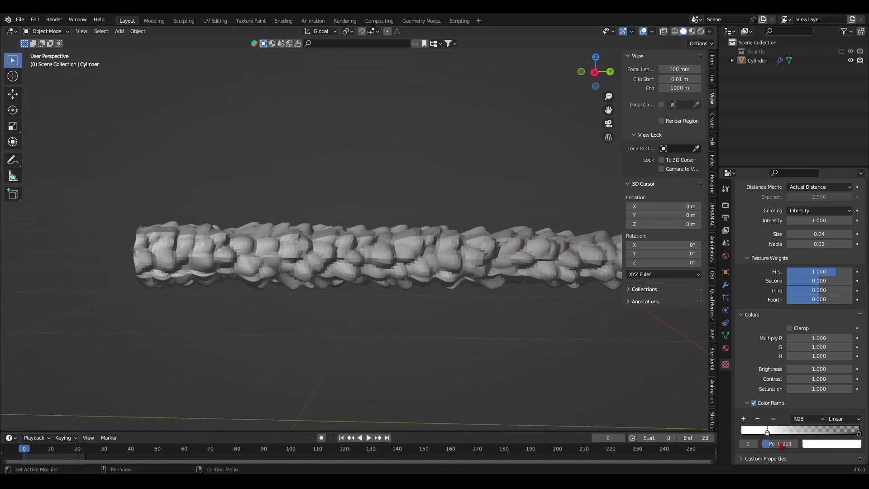
pyautogui.scroll(6, 763, 349)
pyautogui.moveTo(825, 361)
pyautogui.mouseDown()
pyautogui.moveTo(832, 361)
pyautogui.moveTo(821, 361)
pyautogui.mouseUp()
# Step: Add a second Subdivision Surface modifier after the Displace modifier to smooth the stream
pyautogui.click(726, 285)
pyautogui.click(741, 219)
pyautogui.click(741, 234)
pyautogui.click(755, 204)
pyautogui.click(696, 369)
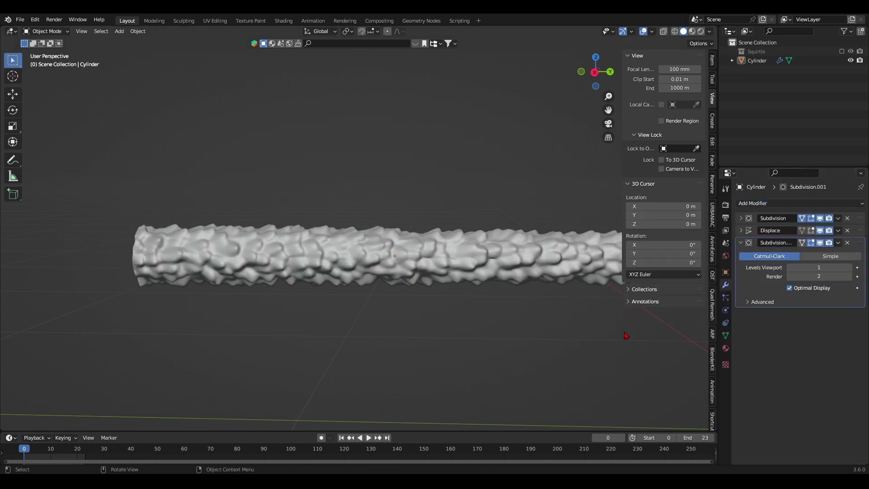
pyautogui.moveTo(393, 330); pyautogui.dragTo(388, 326, button='middle')
pyautogui.scroll(5, 388, 325)
pyautogui.scroll(-4, 388, 325)
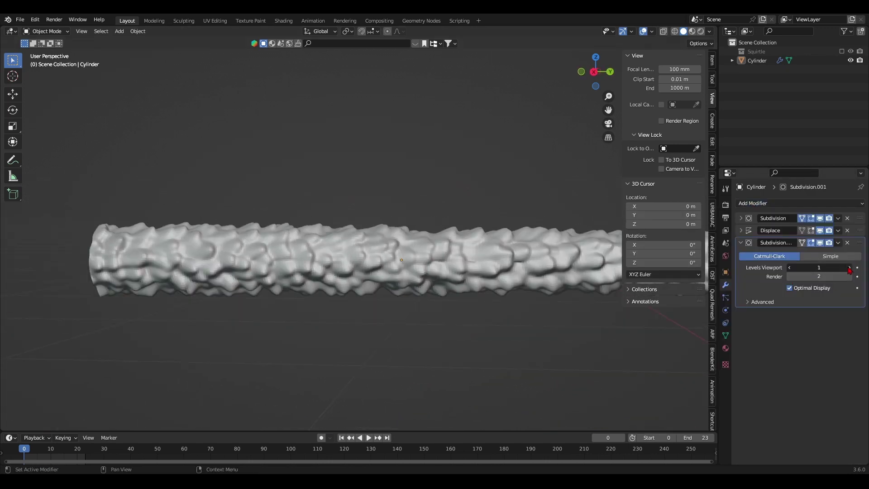
# Step: Change the WaterGun displacement texture's type to Wood
pyautogui.click(741, 243)
pyautogui.click(767, 204)
pyautogui.click(741, 231)
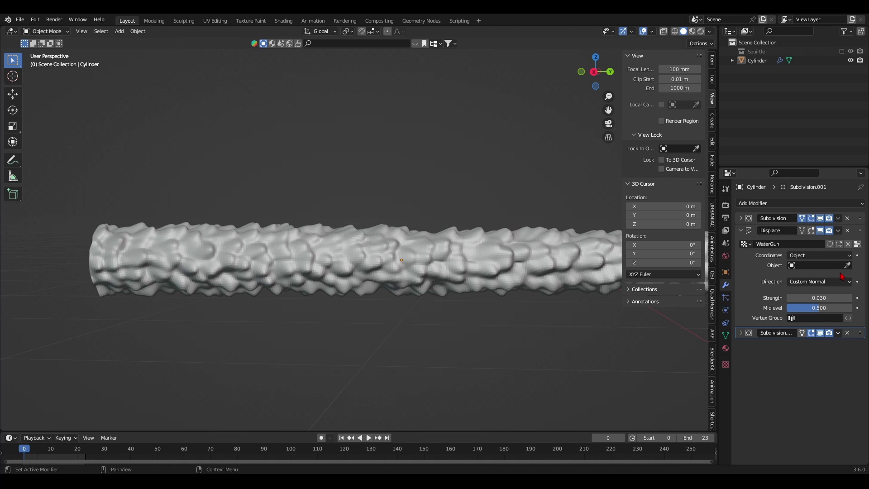
pyautogui.click(725, 365)
pyautogui.scroll(-6, 772, 362)
pyautogui.scroll(6, 797, 285)
pyautogui.click(810, 231)
pyautogui.click(786, 364)
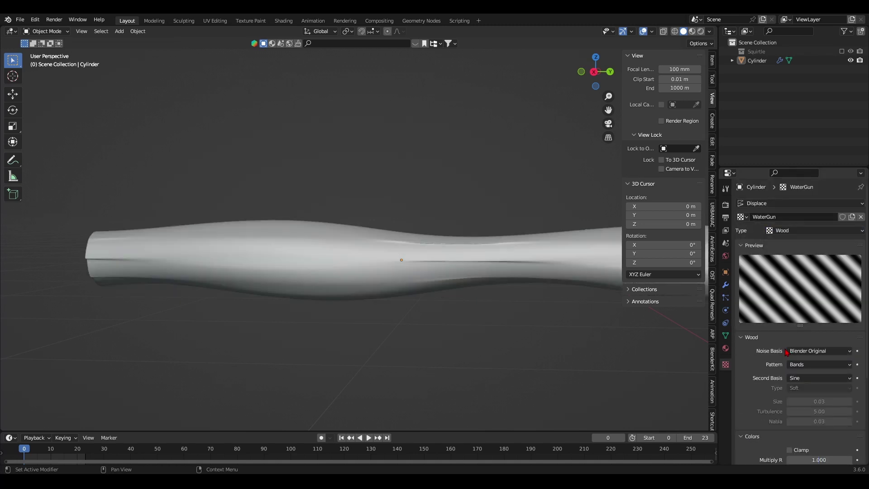
# Step: Move the color ramp's last stop close to the start, at about position 0.037
pyautogui.scroll(-3, 565, 326)
pyautogui.scroll(-6, 792, 324)
pyautogui.moveTo(798, 435); pyautogui.dragTo(741, 441)
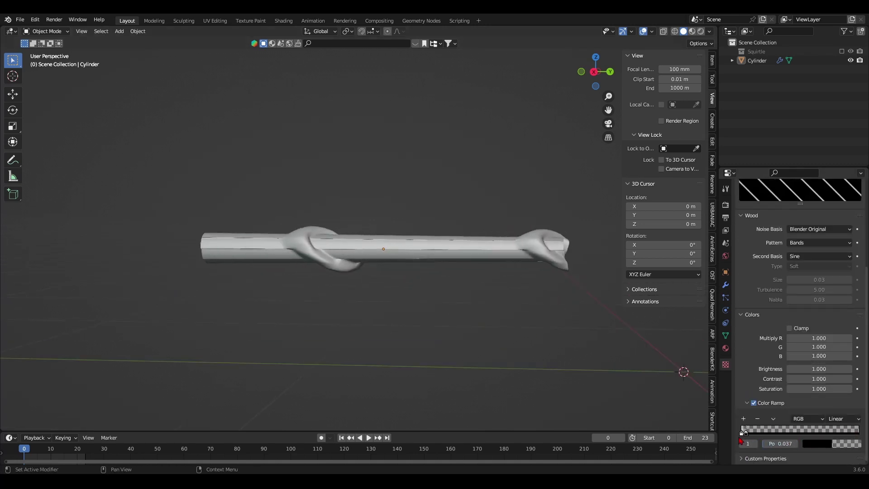
pyautogui.click(726, 284)
# Step: Add an Arrows empty at the world origin and rename it EMP-WaterGun-Displace
pyautogui.press('KP_3')
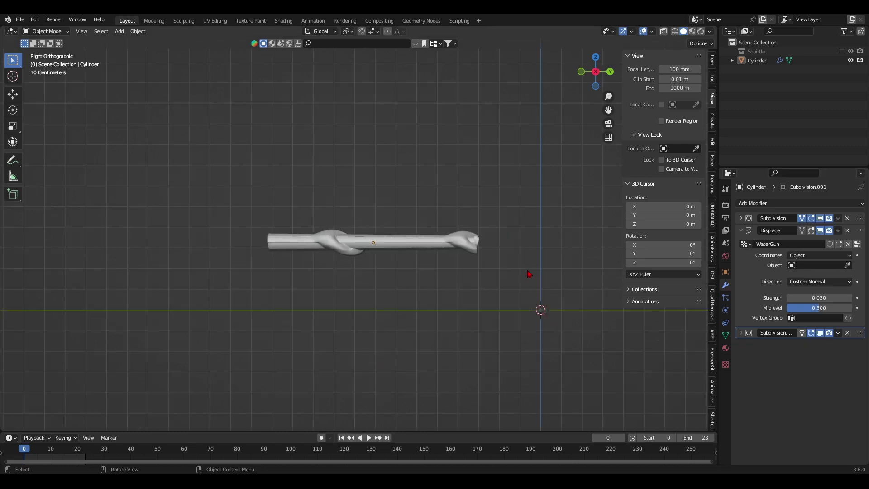
pyautogui.hotkey('shift', 'a')
pyautogui.moveTo(500, 354)
pyautogui.click(578, 364)
pyautogui.scroll(-3, 560, 317)
pyautogui.keyDown('shift'); pyautogui.moveTo(559, 317); pyautogui.dragTo(468, 347, button='middle'); pyautogui.keyUp('shift')
pyautogui.doubleClick(761, 70)
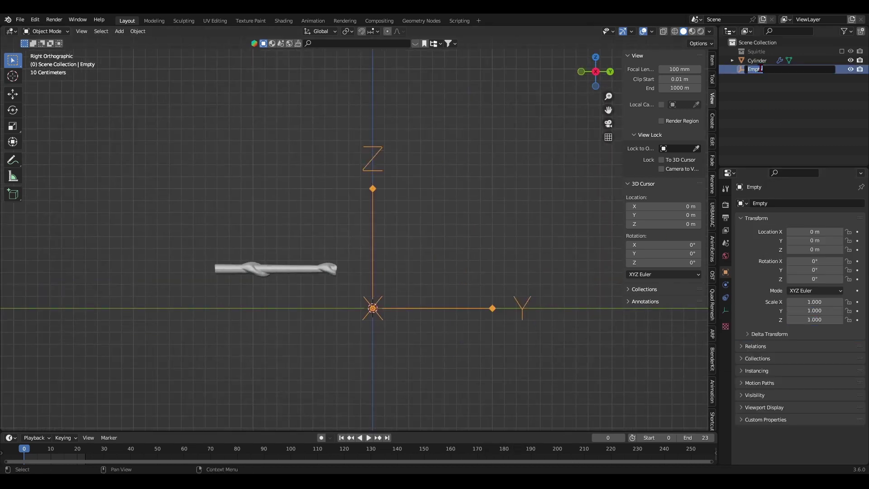
pyautogui.press('Return')
# Step: Rename the cylinder WaterGun and use the EMP-WaterGun-Displace empty as its Displace coordinates object
pyautogui.click(760, 61)
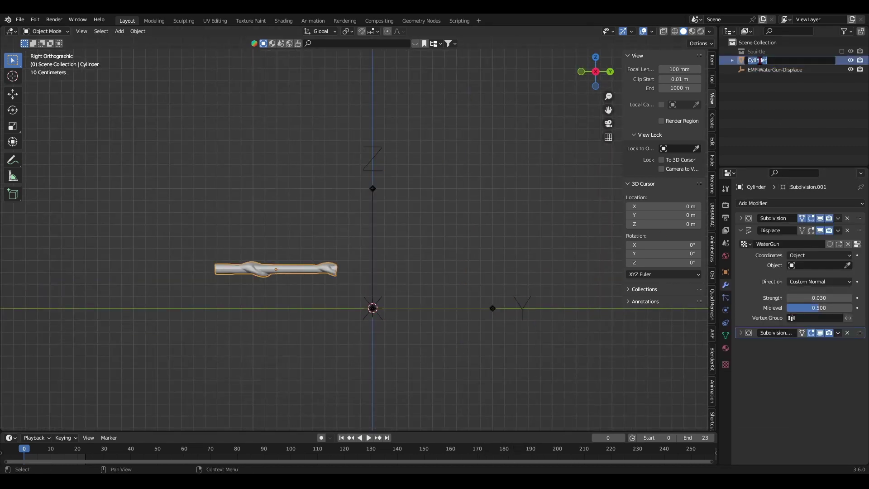
pyautogui.click(382, 304)
# Step: Scale the EMP-WaterGun-Displace empty along Y to 0.145 to tighten the displacement bands
pyautogui.click(373, 308)
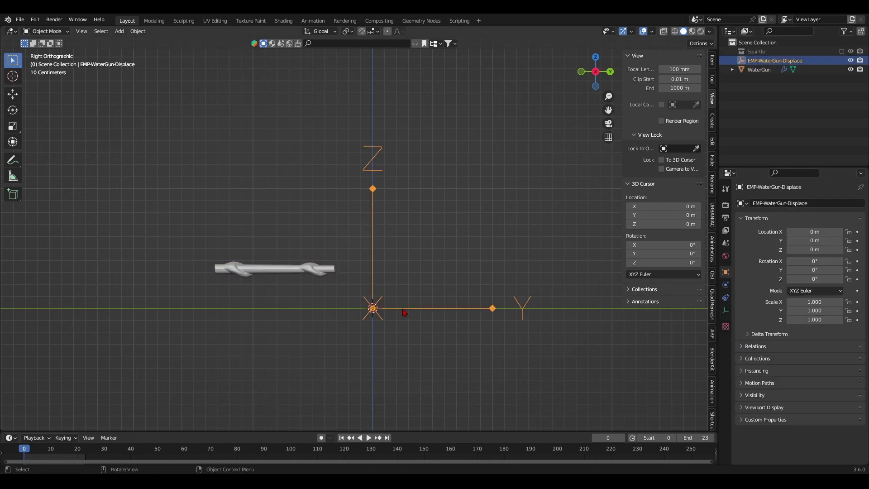
pyautogui.press('s')
pyautogui.press('y')
pyautogui.click(378, 314)
pyautogui.click(344, 327)
pyautogui.moveTo(317, 326); pyautogui.dragTo(243, 330, button='middle')
pyautogui.scroll(6, 242, 330)
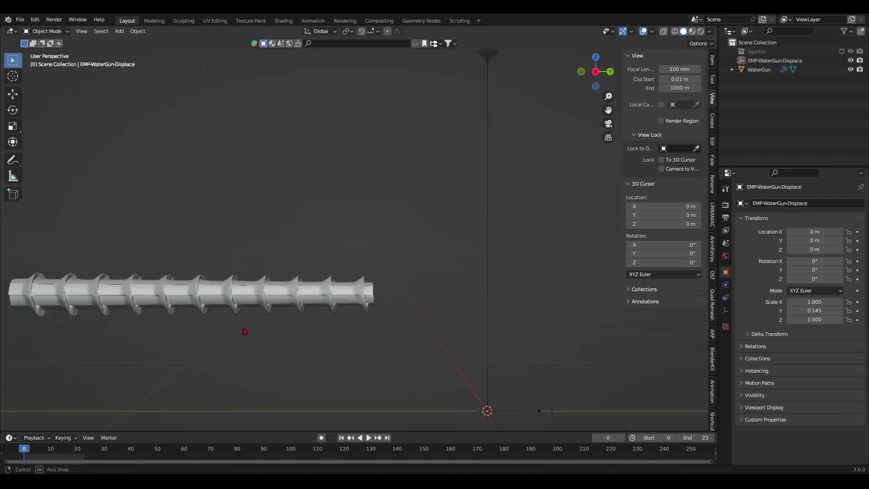
pyautogui.scroll(-3, 271, 317)
# Step: Switch the WaterGun object's wood displacement texture to the Ring Noise pattern and set its noise size to 0.03
pyautogui.click(312, 274)
pyautogui.click(725, 365)
pyautogui.scroll(-6, 762, 346)
pyautogui.scroll(2, 272, 272)
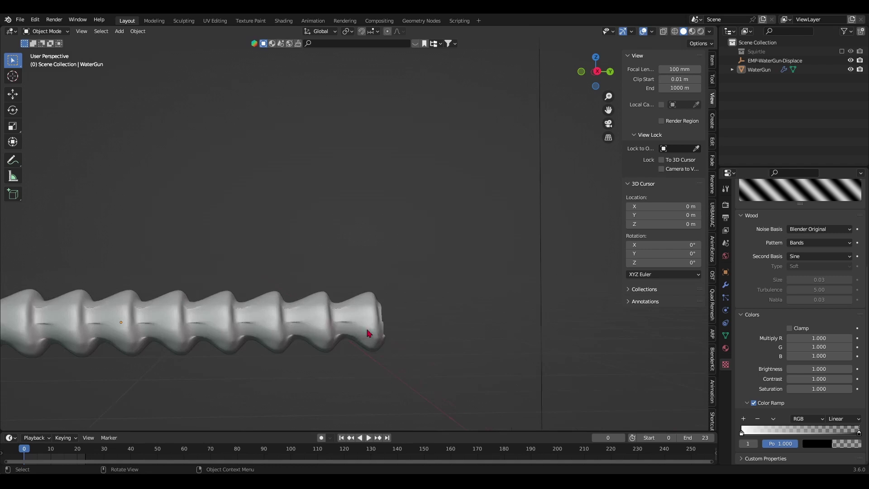
pyautogui.moveTo(272, 272)
pyautogui.mouseDown(button='middle')
pyautogui.moveTo(317, 272)
pyautogui.moveTo(272, 272)
pyautogui.mouseUp(button='middle')
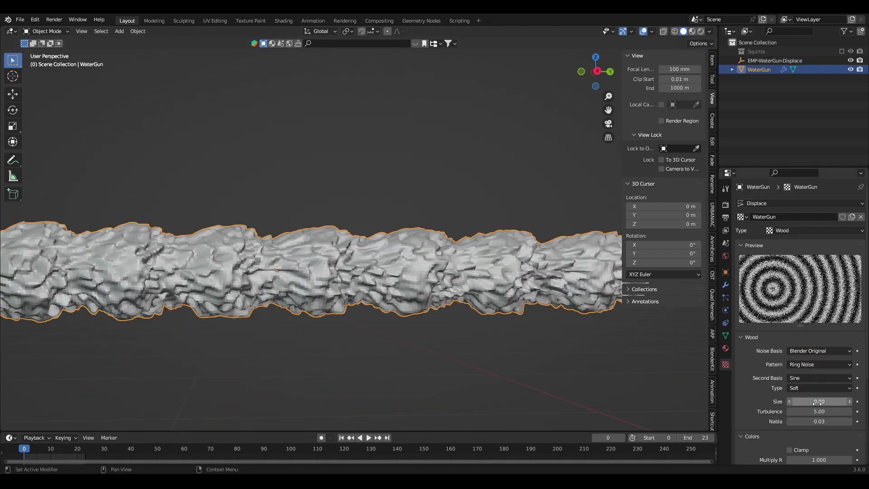
pyautogui.moveTo(815, 402)
pyautogui.mouseDown()
pyautogui.moveTo(796, 402)
pyautogui.moveTo(805, 402)
pyautogui.mouseUp()
# Step: Try the Hard noise type on the wood texture and switch back to Soft
pyautogui.click(801, 390)
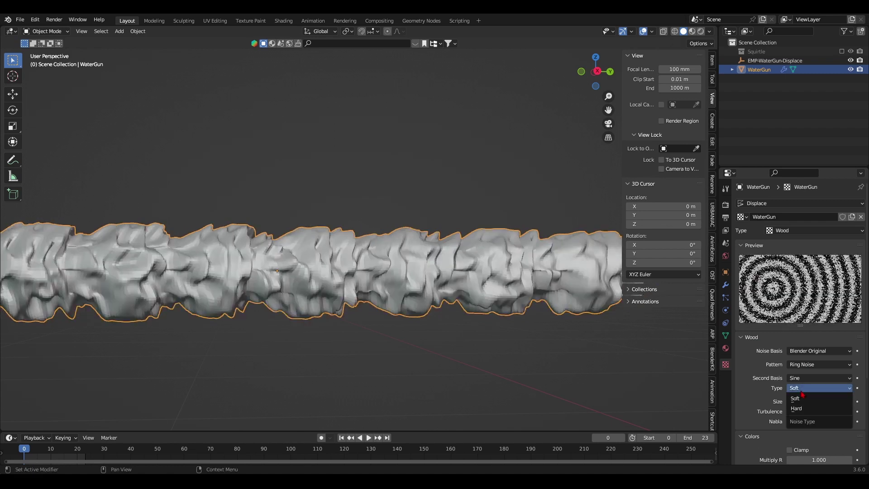
pyautogui.click(809, 409)
pyautogui.click(814, 388)
pyautogui.click(817, 398)
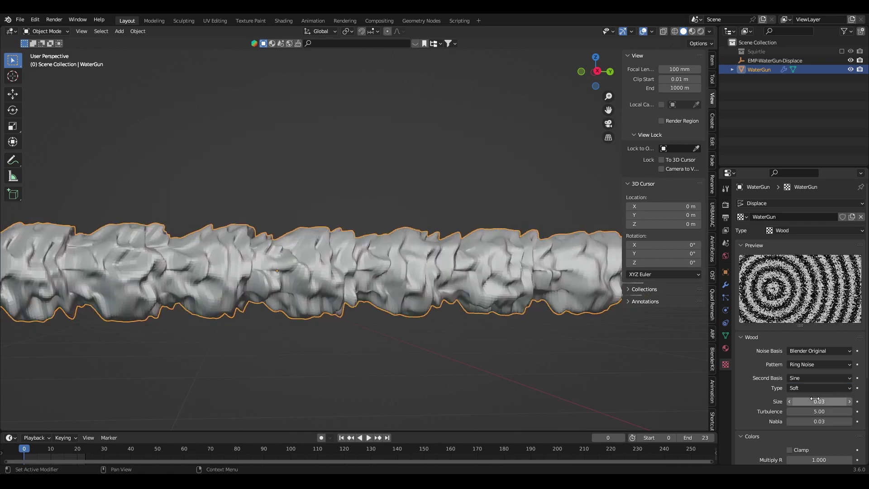
# Step: Add a Simple Deform modifier to WaterGun that twists it around the Y axis
pyautogui.scroll(-5, 821, 395)
pyautogui.scroll(3, 806, 362)
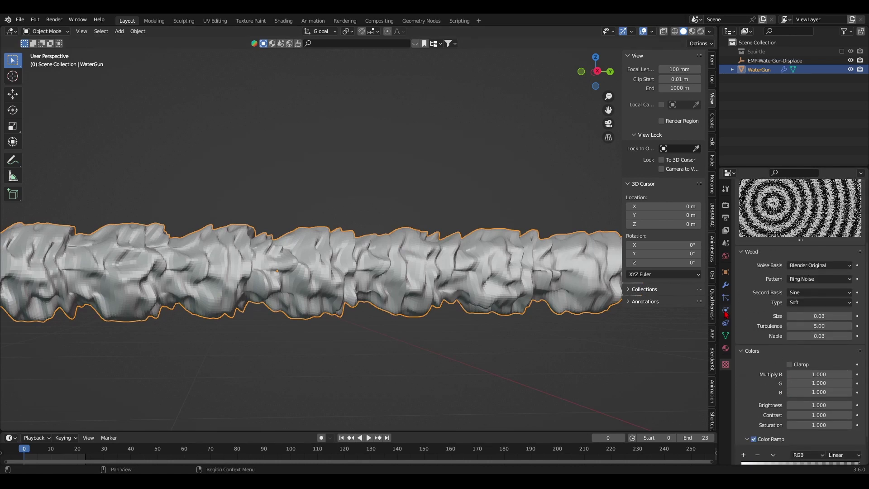
pyautogui.click(725, 285)
pyautogui.click(741, 231)
pyautogui.click(752, 203)
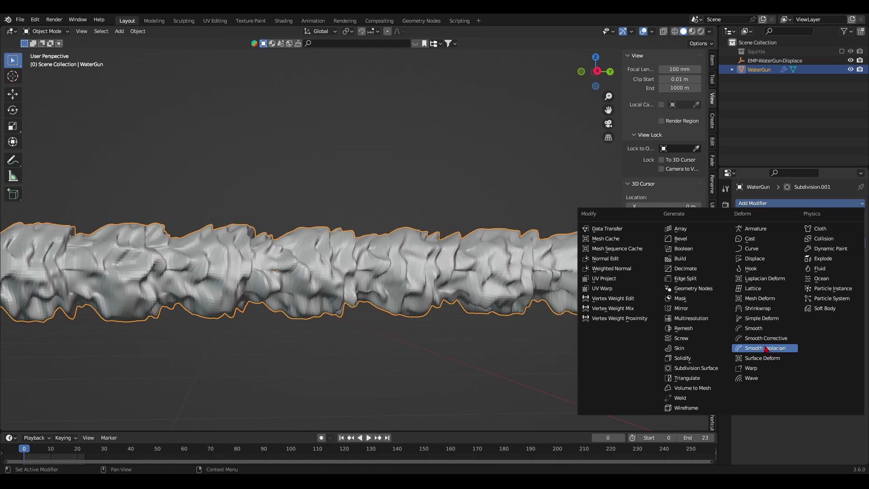
pyautogui.click(770, 319)
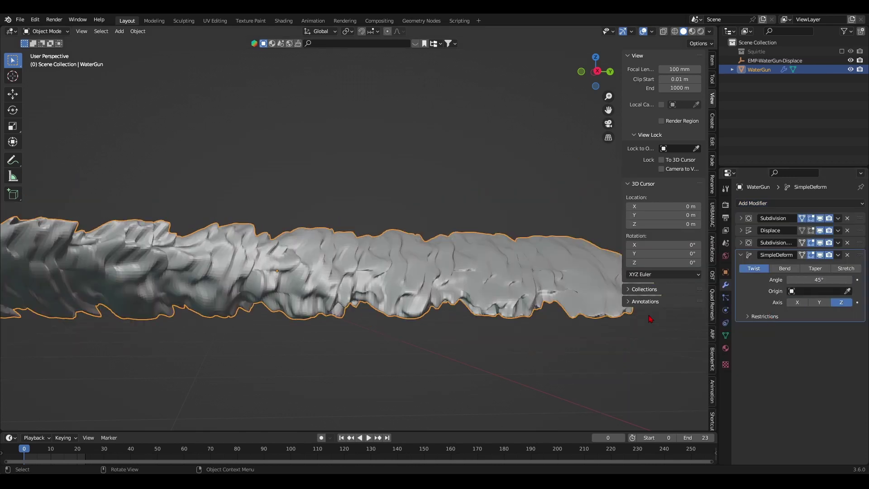
pyautogui.moveTo(650, 319); pyautogui.dragTo(472, 266, button='middle')
pyautogui.moveTo(805, 280); pyautogui.dragTo(862, 279)
pyautogui.click(820, 300)
# Step: Set the Simple Deform twist angle to 720° and fine-tune it by eye
pyautogui.moveTo(472, 266); pyautogui.dragTo(407, 262, button='middle')
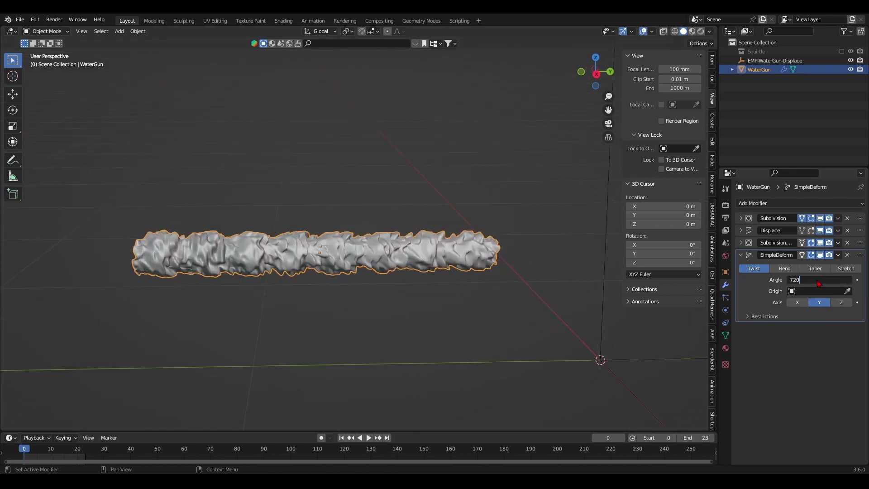
pyautogui.press('Return')
pyautogui.hotkey('alt', 'a')
pyautogui.moveTo(491, 316); pyautogui.dragTo(378, 341, button='middle')
pyautogui.moveTo(819, 280); pyautogui.dragTo(837, 280)
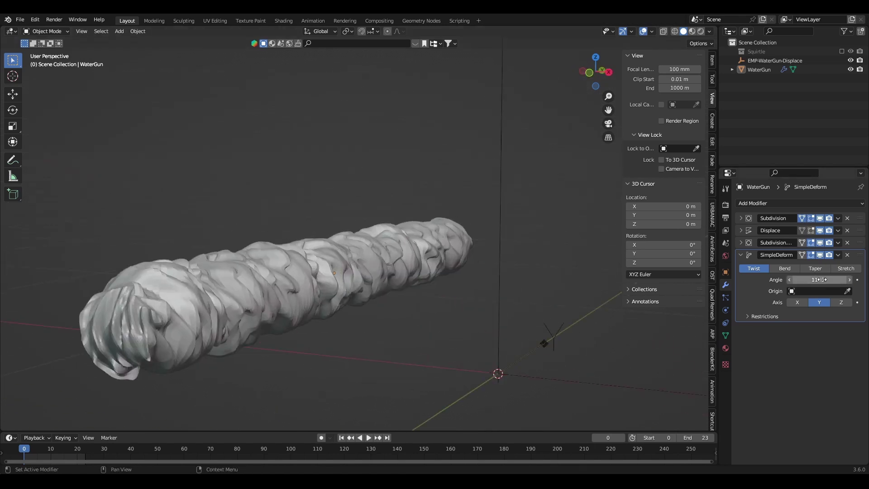
# Step: Hide WaterGun's Simple Deform modifier in the viewport and leave only the first Subdivision modifier displayed
pyautogui.press('KP_1')
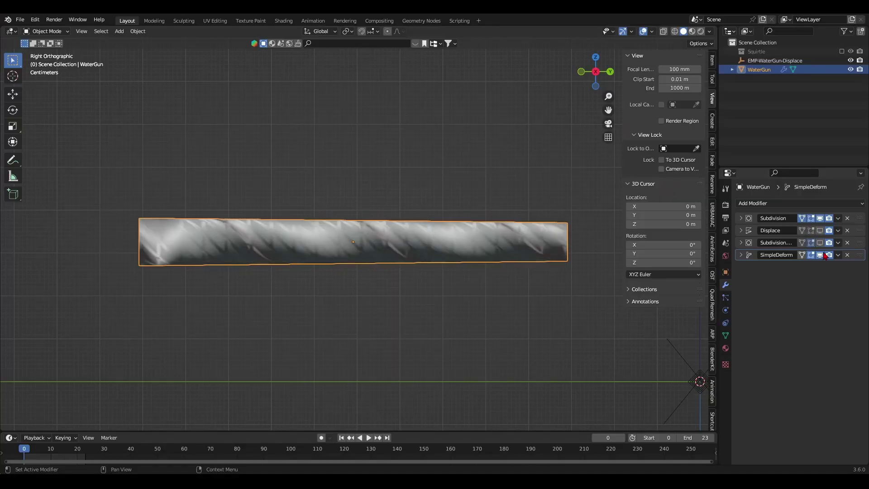
pyautogui.click(820, 255)
pyautogui.click(820, 219)
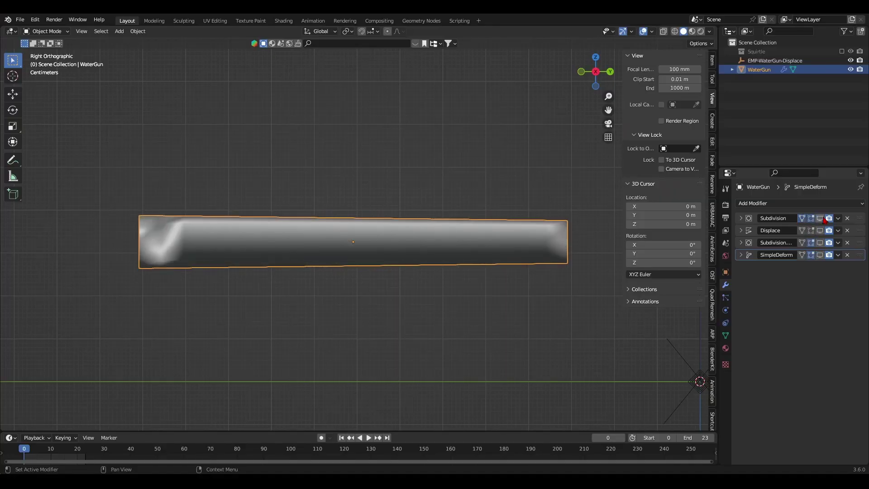
pyautogui.click(822, 219)
# Step: Duplicate the cylinder's end edge loop in place and separate it into a new object named WaterGun-Head
pyautogui.moveTo(443, 276); pyautogui.dragTo(243, 289, button='middle')
pyautogui.press('Tab')
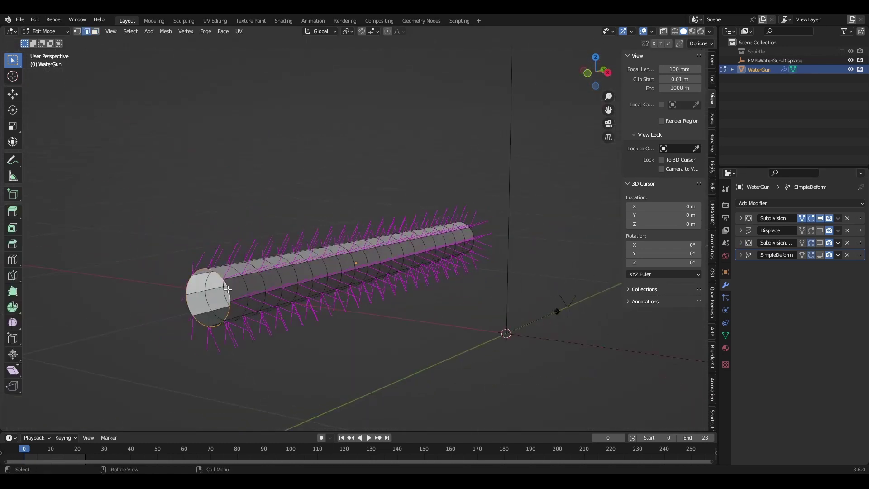
pyautogui.press('KP_3')
pyautogui.press('g')
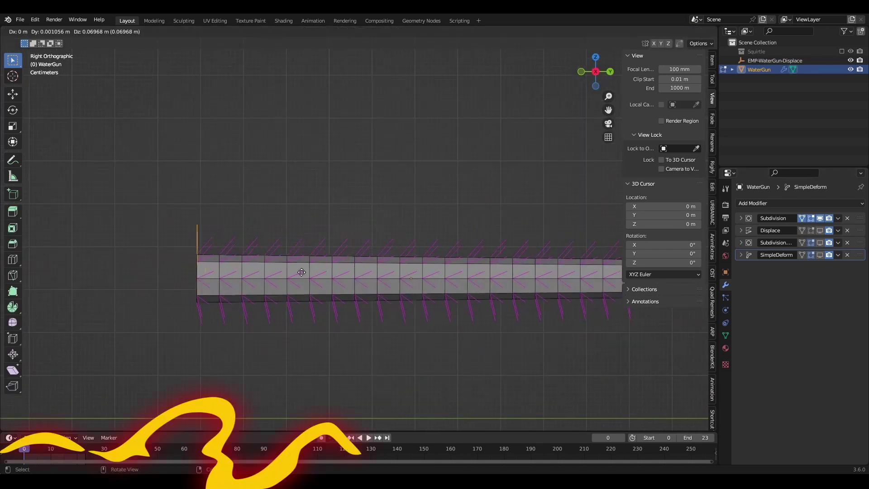
pyautogui.rightClick(237, 301)
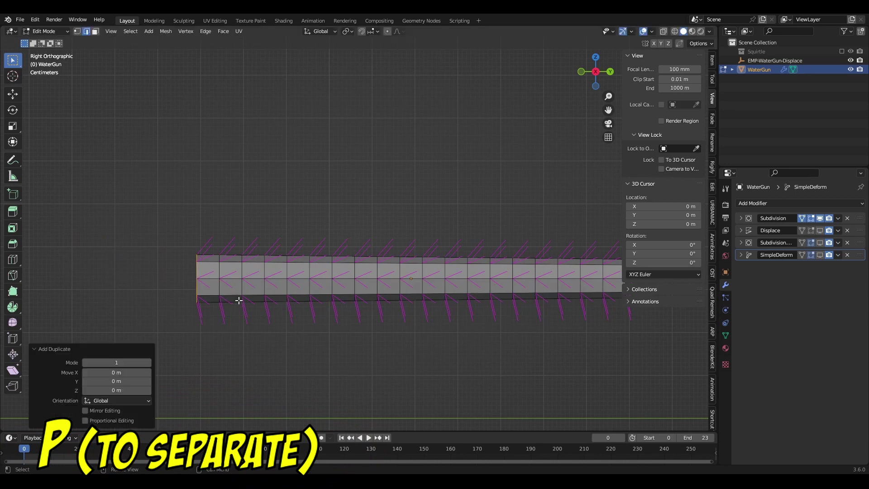
pyautogui.click(241, 301)
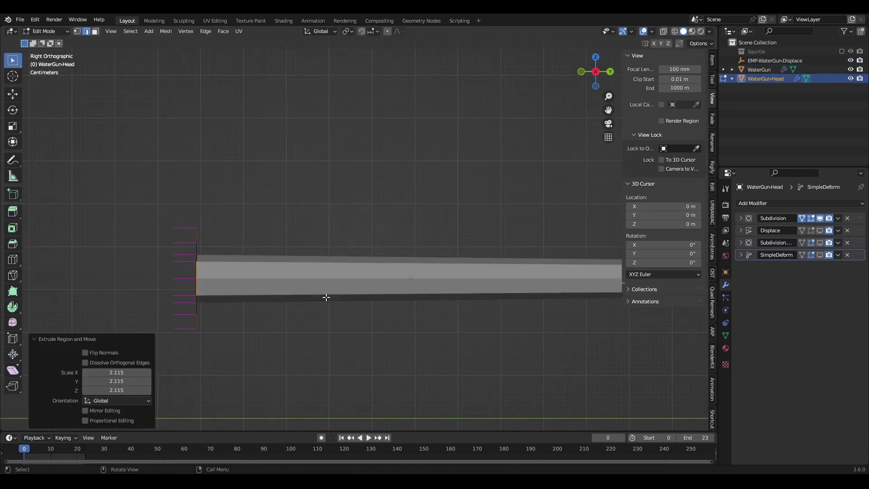
# Step: Move WaterGun-Head's extruded outer ring back along Y and scale it to form a flared cone
pyautogui.press('g')
pyautogui.press('y')
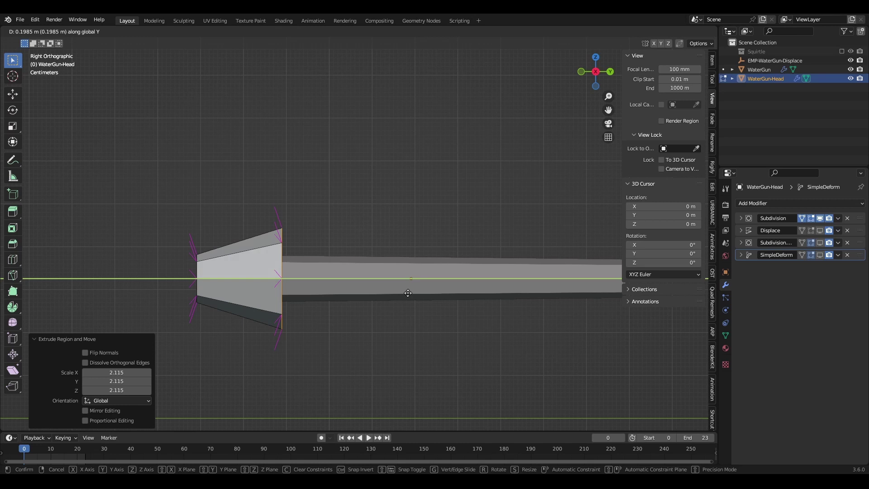
pyautogui.click(372, 296)
pyautogui.press('s')
pyautogui.click(400, 313)
# Step: Extend WaterGun-Head's small front ring forward and scale it down into a blunt tip
pyautogui.moveTo(390, 302); pyautogui.dragTo(501, 285, button='middle')
pyautogui.press('KP_3')
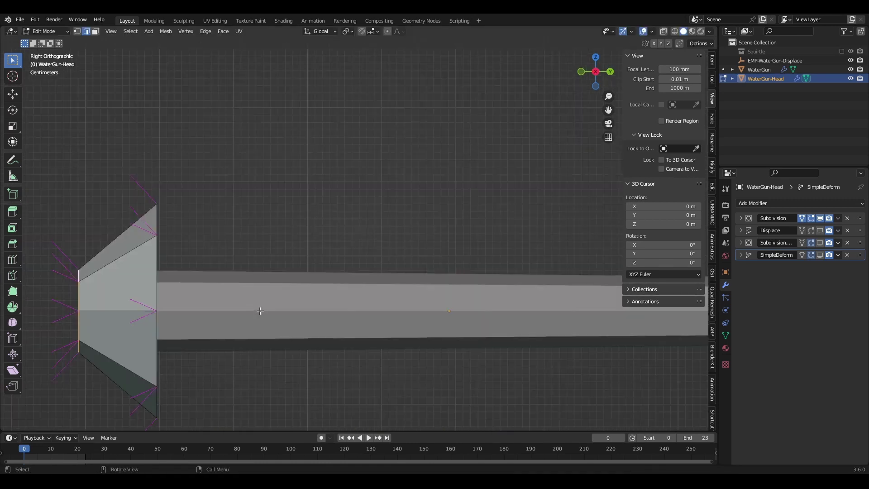
pyautogui.press('g')
pyautogui.click(357, 308)
pyautogui.press('s')
pyautogui.click(254, 301)
# Step: Recalculate the normals of the whole WaterGun-Head mesh
pyautogui.press('Tab')
pyautogui.moveTo(325, 257)
pyautogui.mouseDown(button='middle')
pyautogui.moveTo(542, 264)
pyautogui.moveTo(422, 292)
pyautogui.moveTo(334, 236)
pyautogui.moveTo(344, 253)
pyautogui.moveTo(324, 278)
pyautogui.moveTo(316, 271)
pyautogui.mouseUp(button='middle')
pyautogui.press('Tab')
pyautogui.press('a')
pyautogui.hotkey('shift', 'n')
pyautogui.press('Tab')
# Step: Remove the Displace, second Subdivision and Simple Deform modifiers from WaterGun-Head
pyautogui.press('Tab')
pyautogui.click(847, 230)
pyautogui.click(847, 230)
pyautogui.click(847, 230)
pyautogui.press('Tab')
pyautogui.click(253, 188)
pyautogui.moveTo(252, 188); pyautogui.dragTo(507, 301, button='middle')
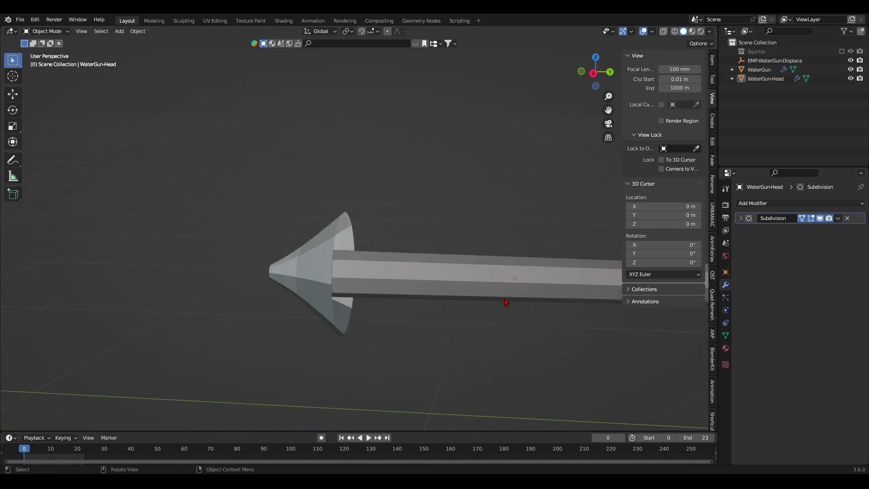
# Step: Reposition the tip ring of WaterGun-Head along Y with the Move tool
pyautogui.press('KP_3')
pyautogui.press('Tab')
pyautogui.hotkey('shift', 'space')
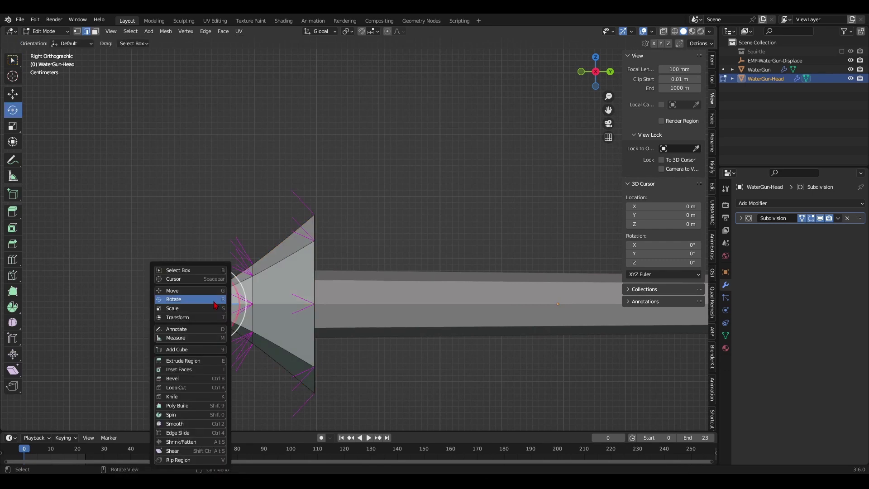
pyautogui.click(215, 290)
pyautogui.moveTo(238, 305); pyautogui.dragTo(265, 313)
pyautogui.press('Tab')
# Step: Move WaterGun-Head along Y so the cone encloses the front end of the water stream
pyautogui.press('g')
pyautogui.press('y')
pyautogui.click(454, 371)
pyautogui.press('Tab')
pyautogui.press('Tab')
pyautogui.moveTo(454, 371); pyautogui.dragTo(308, 359, button='middle')
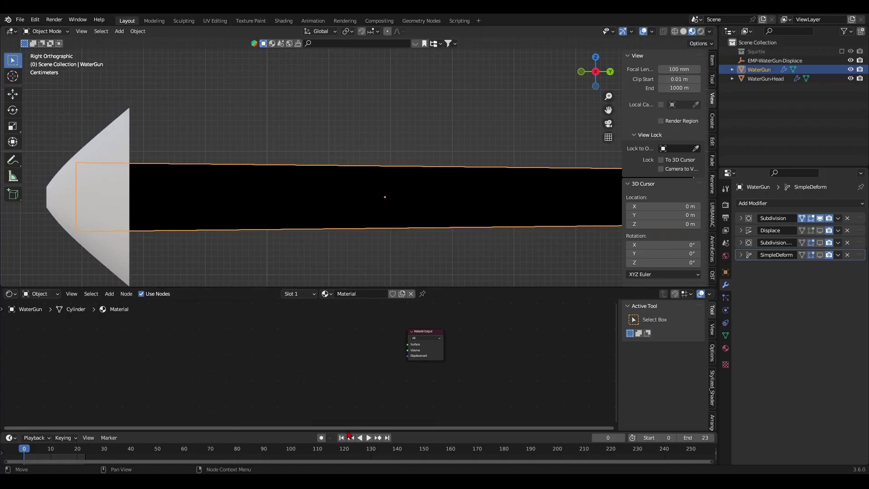
# Step: Enlarge the shader editor, add an Emission shader to WaterGun's material and connect it to the Material Output surface
pyautogui.moveTo(350, 428); pyautogui.dragTo(348, 450)
pyautogui.moveTo(409, 288); pyautogui.dragTo(413, 250)
pyautogui.scroll(-3, 413, 228)
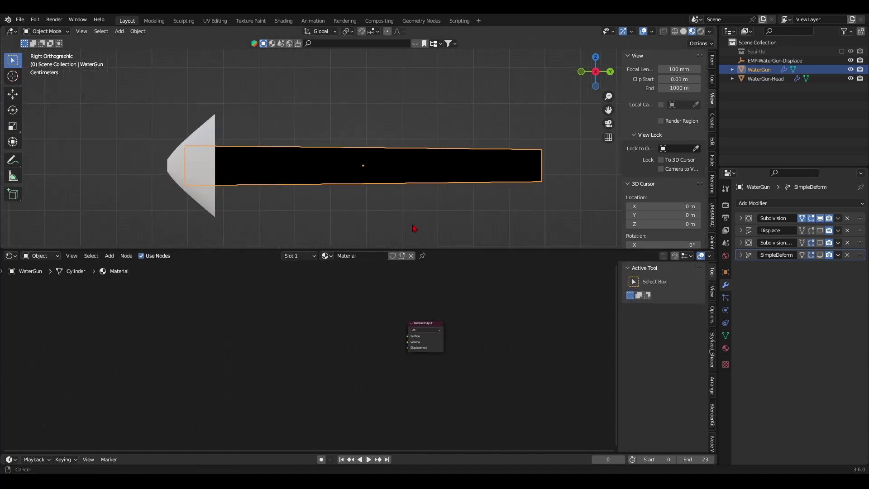
pyautogui.hotkey('shift', 'a')
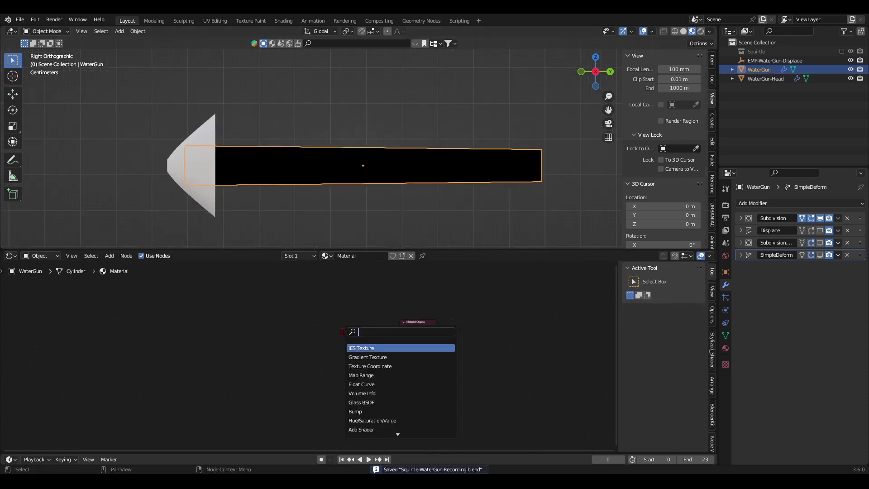
pyautogui.press('Return')
pyautogui.click(359, 365)
pyautogui.scroll(2, 331, 327)
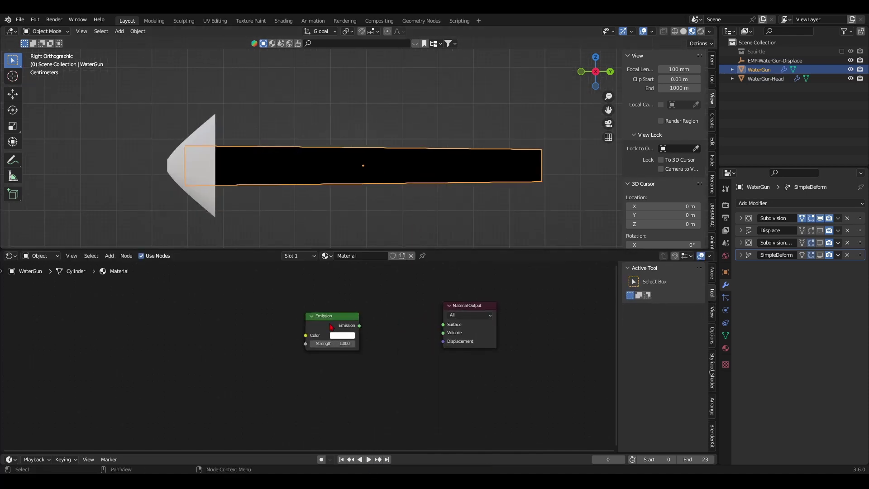
pyautogui.moveTo(337, 325); pyautogui.dragTo(443, 324)
# Step: Add a Voronoi Texture node together with its Texture Coordinate and Mapping nodes
pyautogui.moveTo(213, 330); pyautogui.dragTo(339, 344, button='middle')
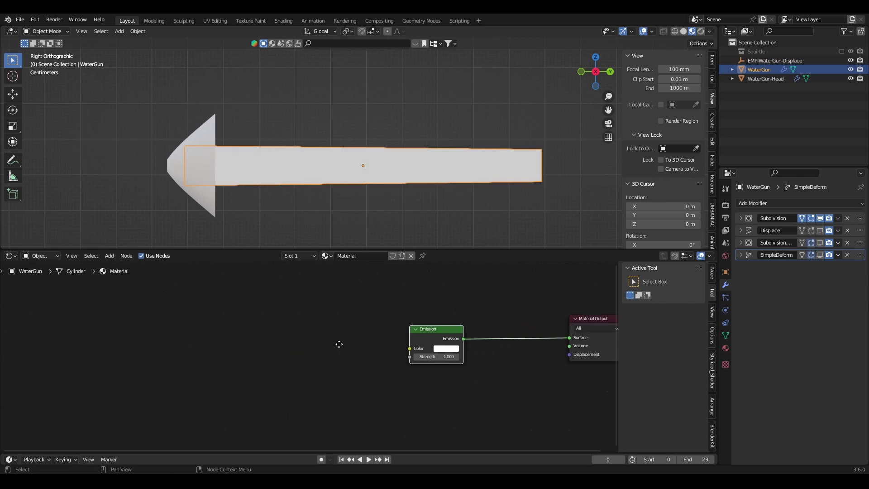
pyautogui.click(316, 351)
pyautogui.write('vorono')
pyautogui.press('Return')
pyautogui.click(153, 337)
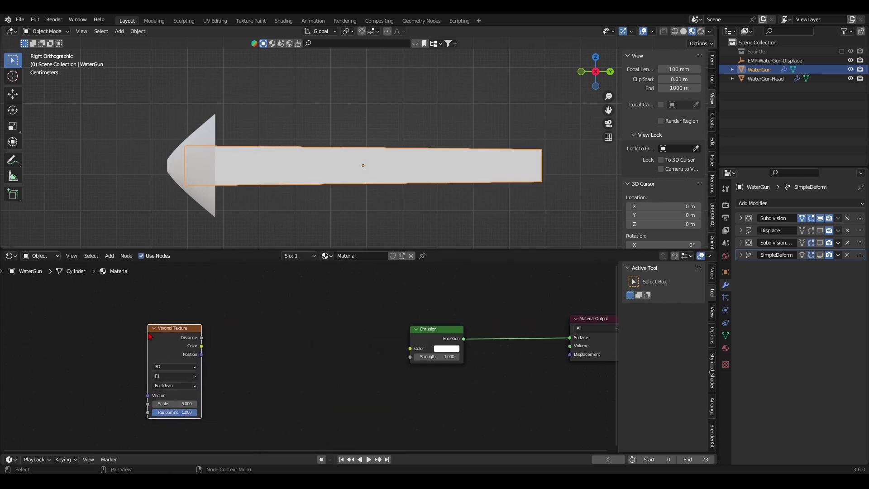
pyautogui.hotkey('ctrl', 't')
# Step: Add a Color Ramp node fed by the Voronoi Texture's Distance output
pyautogui.moveTo(203, 345); pyautogui.dragTo(217, 336)
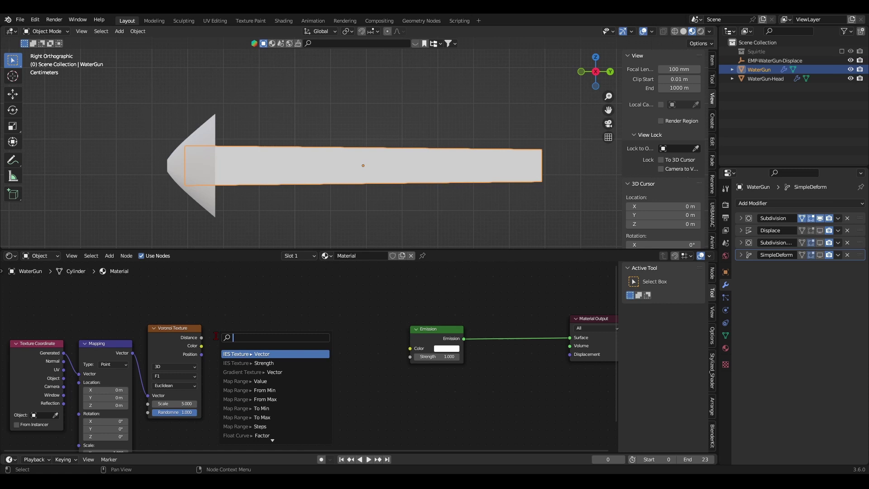
pyautogui.write('colorr')
pyautogui.press('Return')
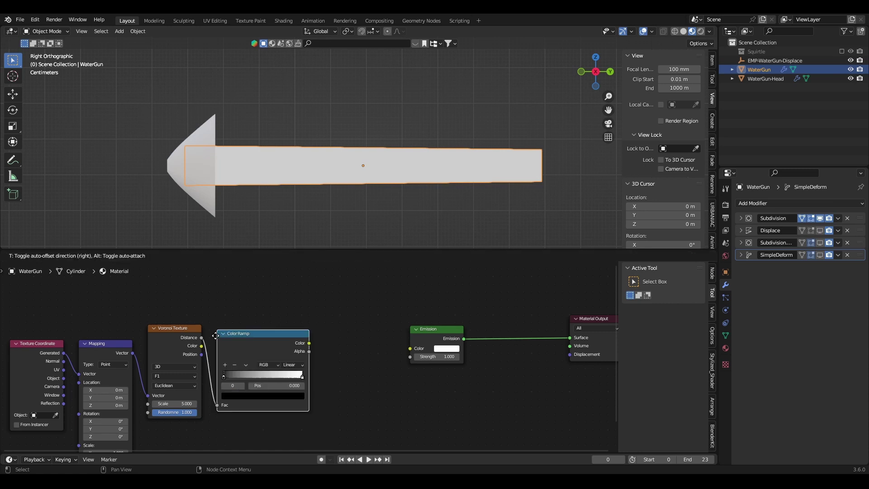
pyautogui.click(241, 329)
# Step: Switch the Color Ramp to Constant interpolation, preview it on the mesh and move its white stop to 0.468
pyautogui.scroll(2, 339, 352)
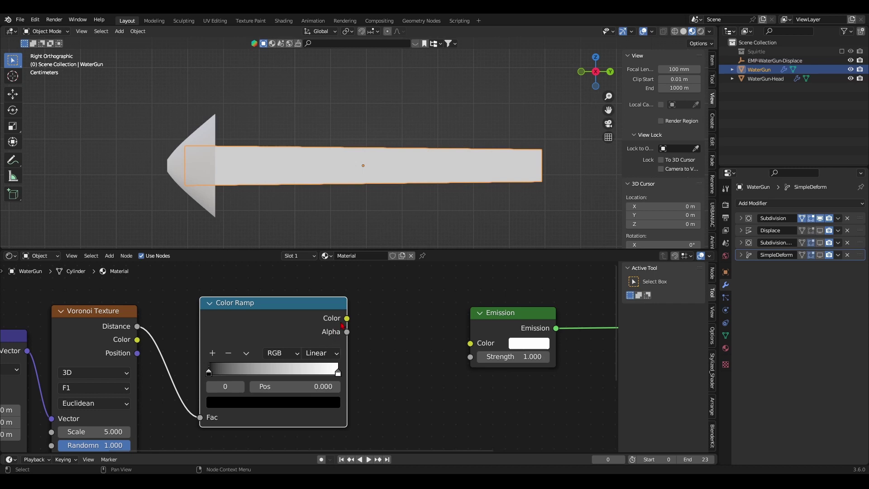
pyautogui.click(319, 356)
pyautogui.click(338, 422)
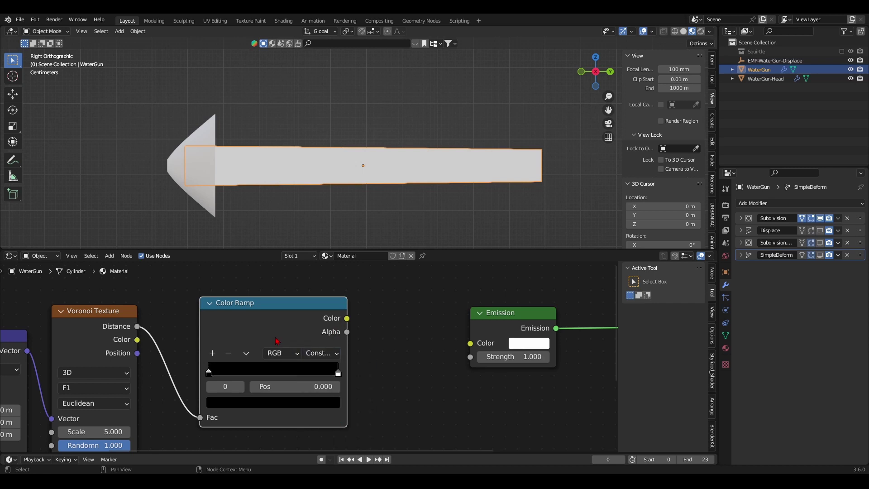
pyautogui.keyDown('ctrl'); pyautogui.keyDown('shift'); pyautogui.click(276, 339); pyautogui.keyUp('shift'); pyautogui.keyUp('ctrl')
pyautogui.moveTo(336, 374); pyautogui.dragTo(267, 374)
# Step: Feed the Mapping node's vector from the Object texture coordinates instead of Generated
pyautogui.moveTo(92, 404); pyautogui.dragTo(425, 317, button='middle')
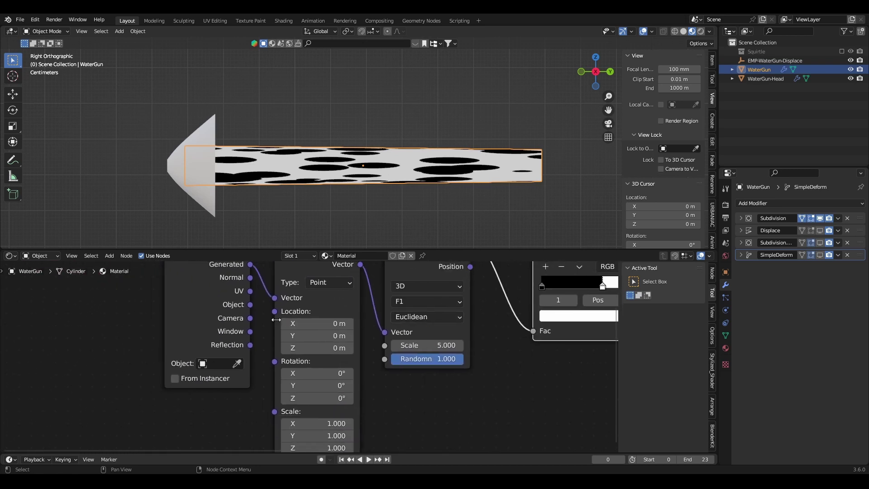
pyautogui.scroll(2, 276, 320)
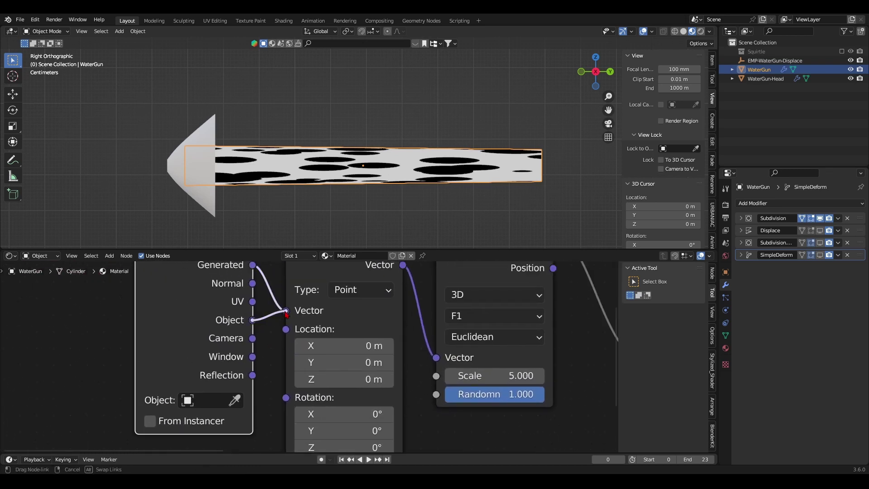
pyautogui.moveTo(286, 312); pyautogui.dragTo(287, 312)
pyautogui.scroll(-3, 377, 385)
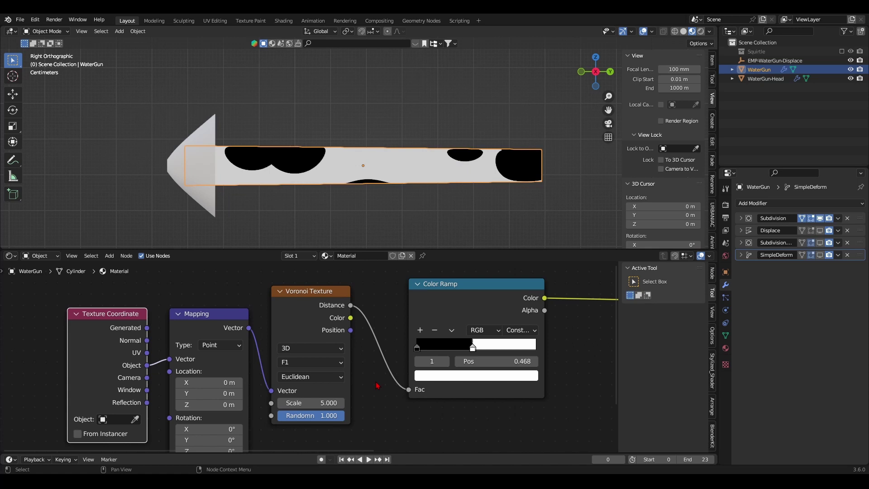
# Step: Test different Color Ramp stop positions and settle the second stop at 0.564
pyautogui.moveTo(377, 385); pyautogui.dragTo(332, 413, button='middle')
pyautogui.moveTo(426, 375); pyautogui.dragTo(371, 375)
pyautogui.moveTo(461, 375); pyautogui.dragTo(428, 371)
pyautogui.moveTo(371, 375); pyautogui.dragTo(491, 375)
pyautogui.moveTo(426, 375); pyautogui.dragTo(371, 375)
pyautogui.moveTo(490, 375); pyautogui.dragTo(439, 375)
# Step: Color the Color Ramp's second stop bright cyan and its first stop blue
pyautogui.click(428, 403)
pyautogui.moveTo(419, 267); pyautogui.dragTo(422, 239)
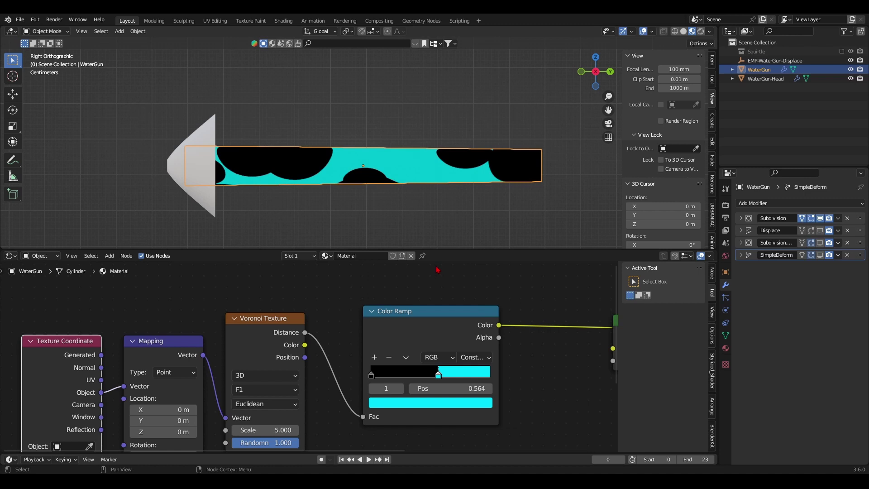
pyautogui.click(385, 403)
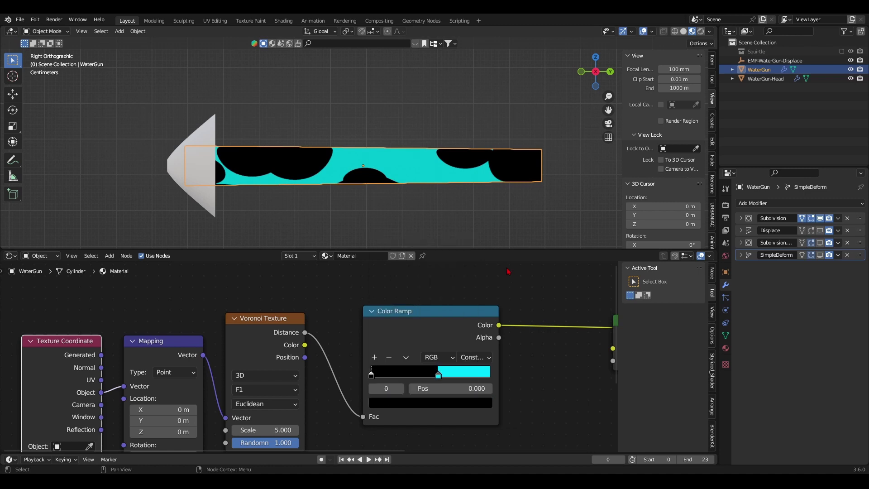
pyautogui.click(400, 403)
pyautogui.moveTo(467, 282); pyautogui.dragTo(466, 240)
pyautogui.moveTo(443, 267); pyautogui.dragTo(441, 247)
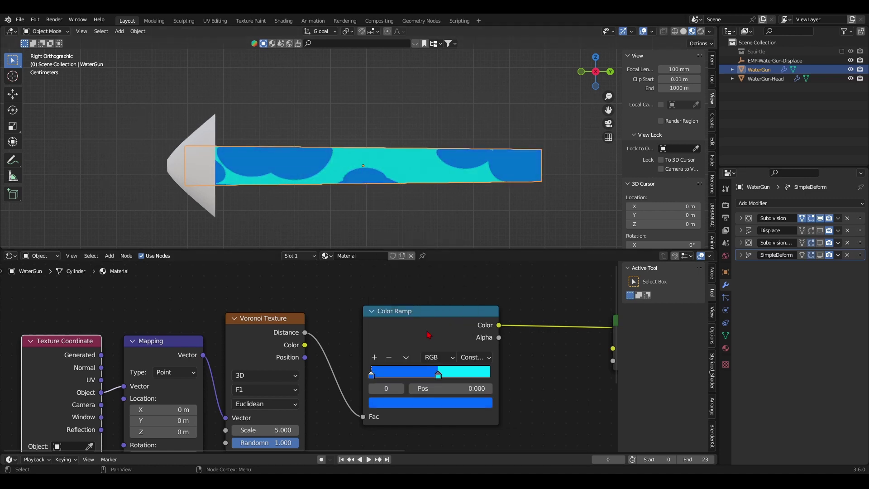
# Step: Add a third Color Ramp stop at 0.782 and color it a paler cyan based on the second stop's color
pyautogui.click(375, 357)
pyautogui.moveTo(405, 375); pyautogui.dragTo(465, 375)
pyautogui.hotkey('ctrl', 'c')
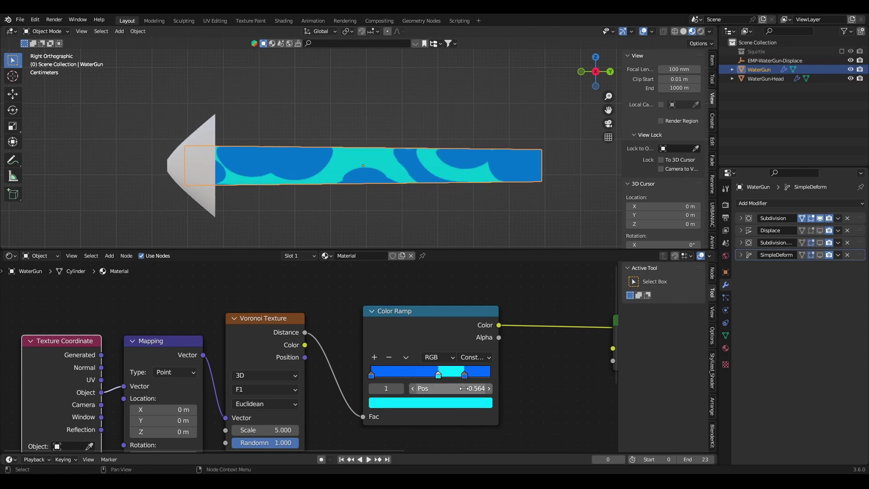
pyautogui.click(465, 376)
pyautogui.hotkey('ctrl', 'v')
pyautogui.click(463, 402)
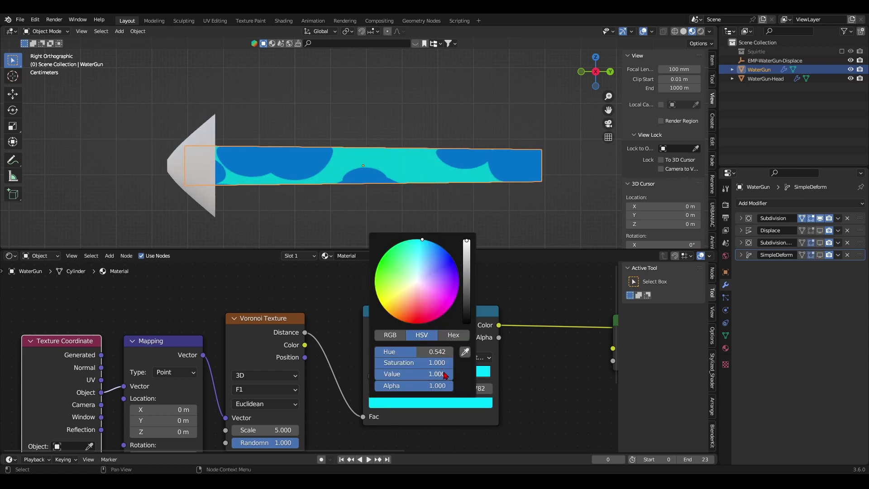
pyautogui.moveTo(421, 360)
pyautogui.mouseDown()
pyautogui.moveTo(400, 361)
pyautogui.moveTo(435, 375)
pyautogui.moveTo(423, 375)
pyautogui.moveTo(467, 375)
pyautogui.mouseUp()
# Step: Try a white fourth stop at 0.832 on the Color Ramp and remove it again
pyautogui.click(375, 358)
pyautogui.click(476, 404)
pyautogui.moveTo(423, 375)
pyautogui.mouseDown()
pyautogui.moveTo(415, 375)
pyautogui.moveTo(423, 375)
pyautogui.mouseUp()
pyautogui.moveTo(371, 375); pyautogui.dragTo(389, 375)
pyautogui.moveTo(423, 382)
pyautogui.mouseDown()
pyautogui.moveTo(412, 379)
pyautogui.moveTo(434, 383)
pyautogui.mouseUp()
pyautogui.moveTo(434, 377); pyautogui.dragTo(429, 377)
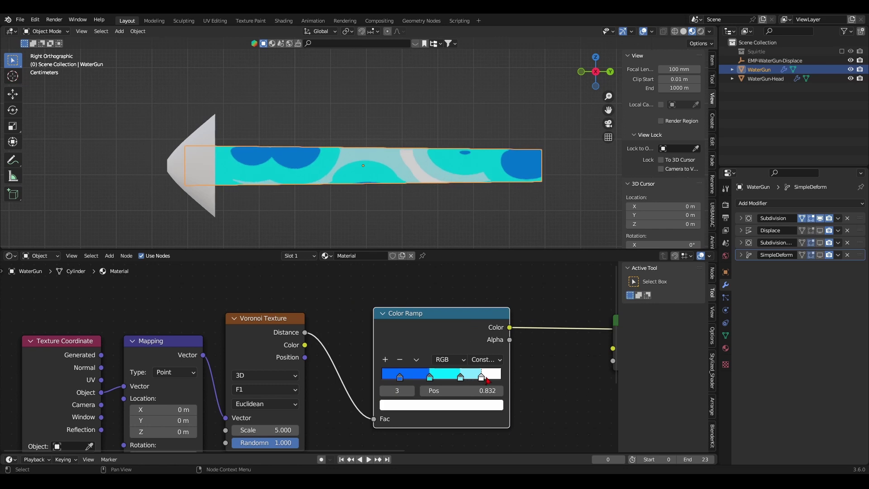
pyautogui.click(400, 359)
# Step: Move the Color Ramp's cyan stop to 0.414 and its blue stop to 0.173
pyautogui.click(434, 376)
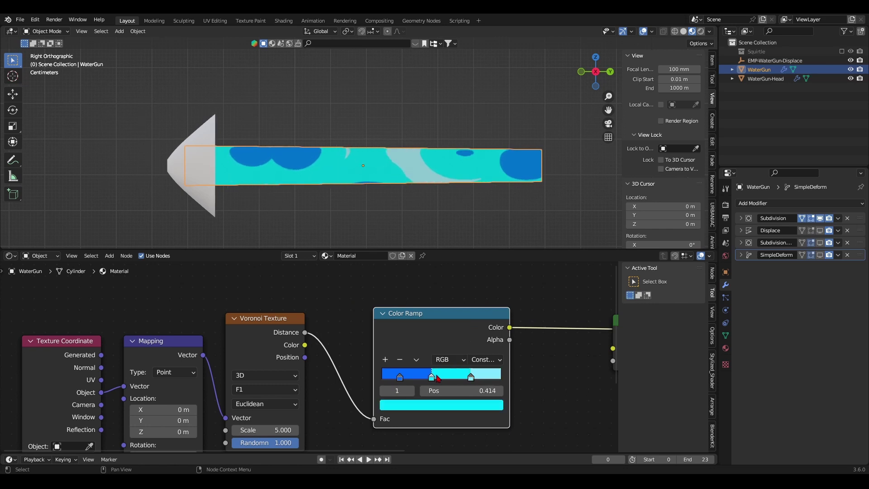
pyautogui.moveTo(400, 379); pyautogui.dragTo(404, 379)
pyautogui.scroll(-2, 339, 335)
# Step: Show the WaterGun's Displace, second Subdivision and SimpleDeform modifiers in the viewport again
pyautogui.click(428, 211)
pyautogui.moveTo(477, 349); pyautogui.dragTo(444, 340, button='middle')
pyautogui.click(820, 231)
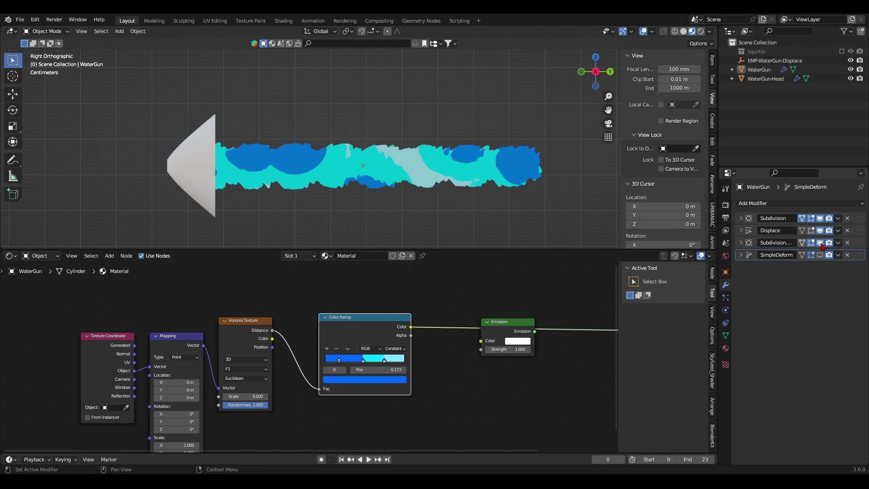
pyautogui.press('space')
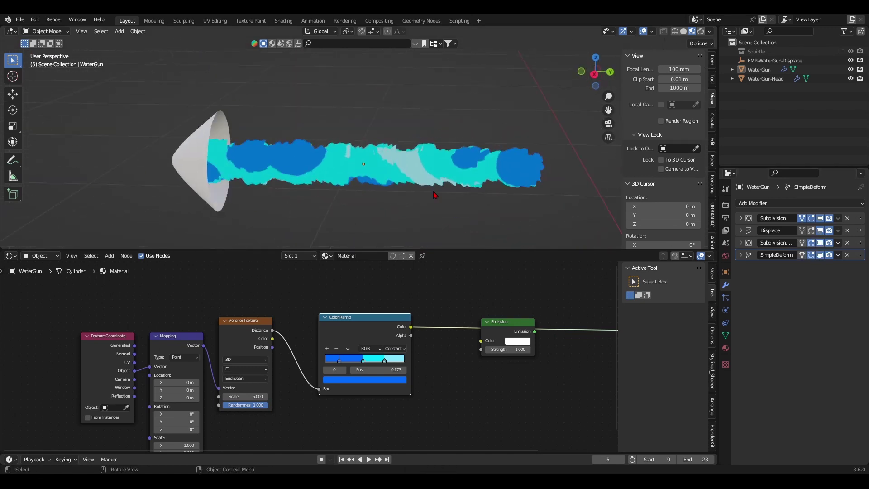
# Step: Feed the Mapping node's vector from the Generated texture coordinates and shift the Color Ramp's blue stop back to the start
pyautogui.moveTo(134, 358); pyautogui.dragTo(134, 344)
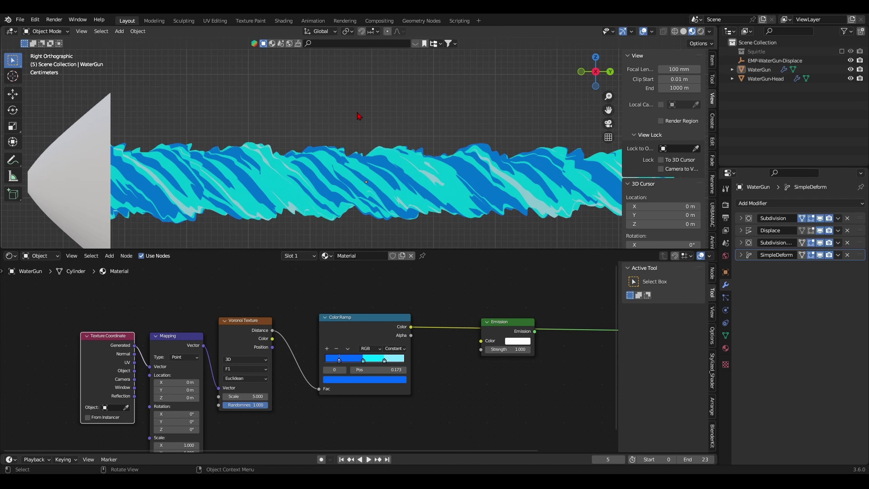
pyautogui.moveTo(359, 116); pyautogui.dragTo(362, 138, button='middle')
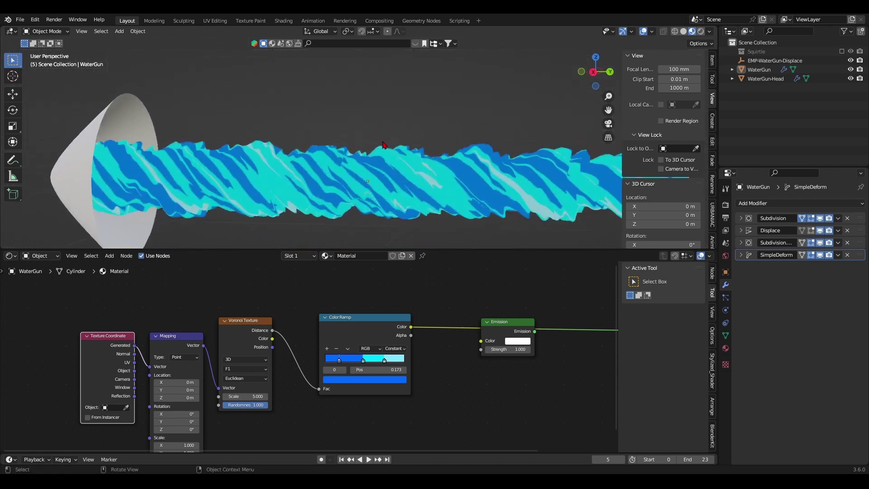
pyautogui.press('KP_3')
pyautogui.moveTo(361, 336); pyautogui.dragTo(357, 353)
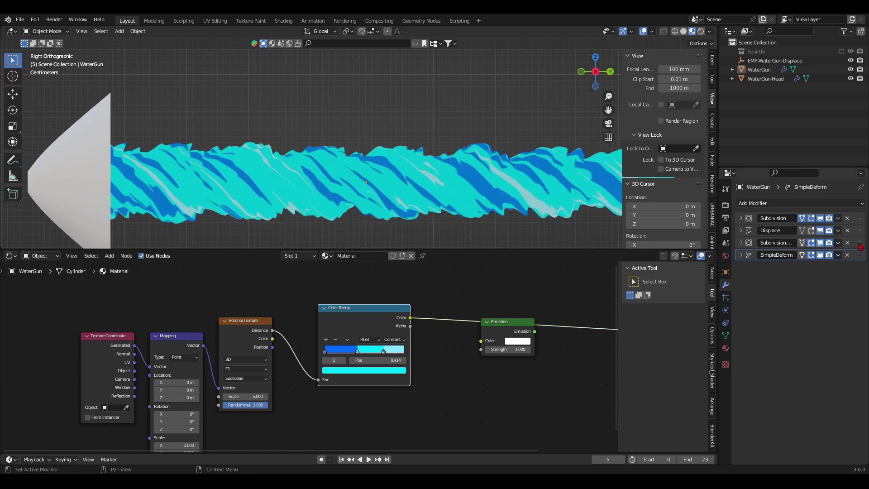
pyautogui.moveTo(859, 245); pyautogui.dragTo(859, 241)
# Step: Rearrange the Color Ramp stops so pale cyan comes first, cyan sits in the middle and blue starts at 0.686
pyautogui.scroll(3, 407, 348)
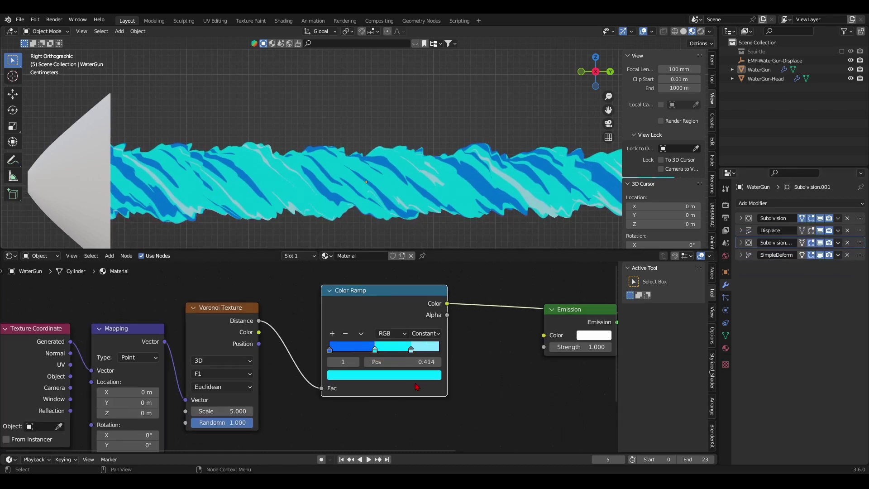
pyautogui.moveTo(419, 347); pyautogui.dragTo(441, 349)
pyautogui.moveTo(407, 349); pyautogui.dragTo(331, 349)
pyautogui.moveTo(434, 349); pyautogui.dragTo(417, 348)
pyautogui.moveTo(393, 347); pyautogui.dragTo(385, 346)
pyautogui.moveTo(335, 212); pyautogui.dragTo(380, 192, button='middle')
pyautogui.press('KP_3')
pyautogui.moveTo(424, 349); pyautogui.dragTo(426, 349)
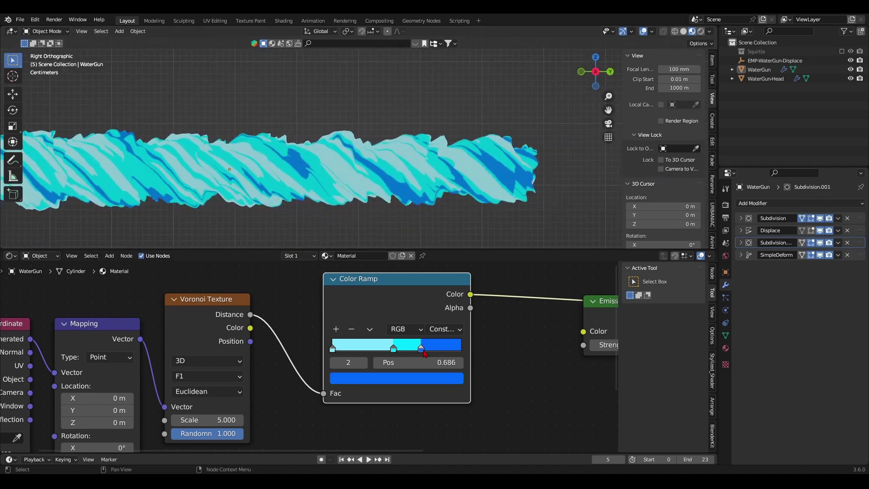
# Step: Set the Emission strength to 2.8 and insert an Add Shader between the Emission and Material Output nodes
pyautogui.scroll(-4, 362, 349)
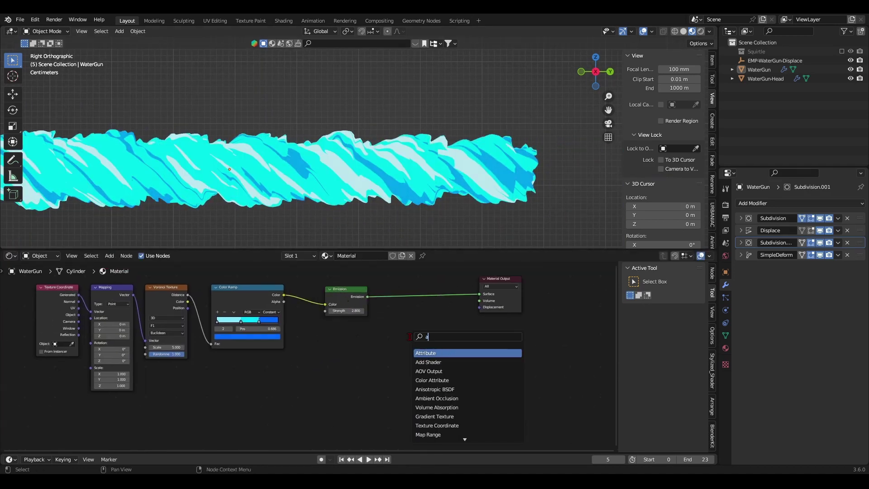
pyautogui.press('Return')
pyautogui.click(426, 298)
# Step: Add a second Emission node and connect it to the Add Shader's second input
pyautogui.hotkey('shift', 'a')
pyautogui.click(365, 363)
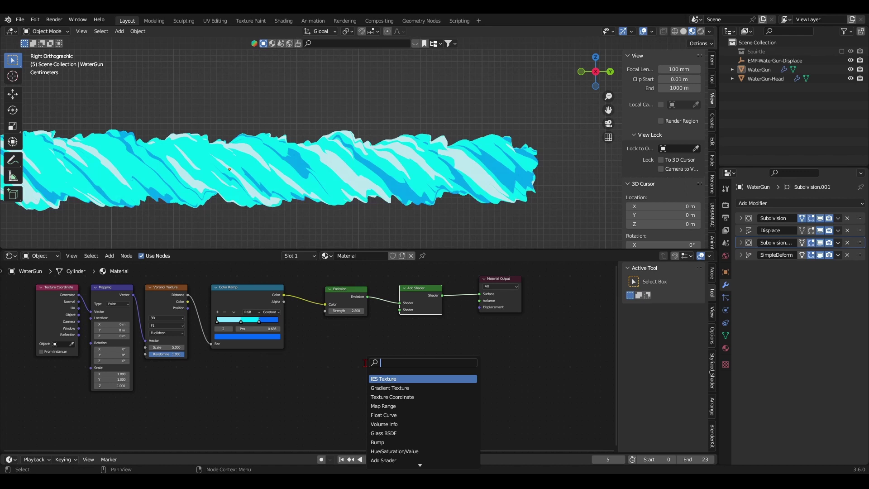
pyautogui.press('Return')
pyautogui.click(327, 348)
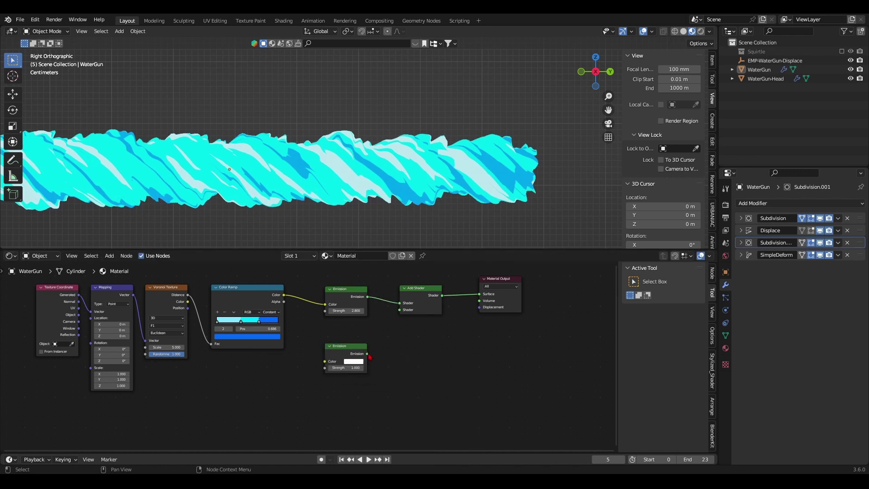
pyautogui.moveTo(368, 354); pyautogui.dragTo(346, 369)
# Step: Add a Wave Texture with attached Mapping and Texture Coordinate nodes below the Voronoi setup
pyautogui.moveTo(295, 382); pyautogui.dragTo(349, 376, button='middle')
pyautogui.hotkey('shift', 'a')
pyautogui.click(326, 377)
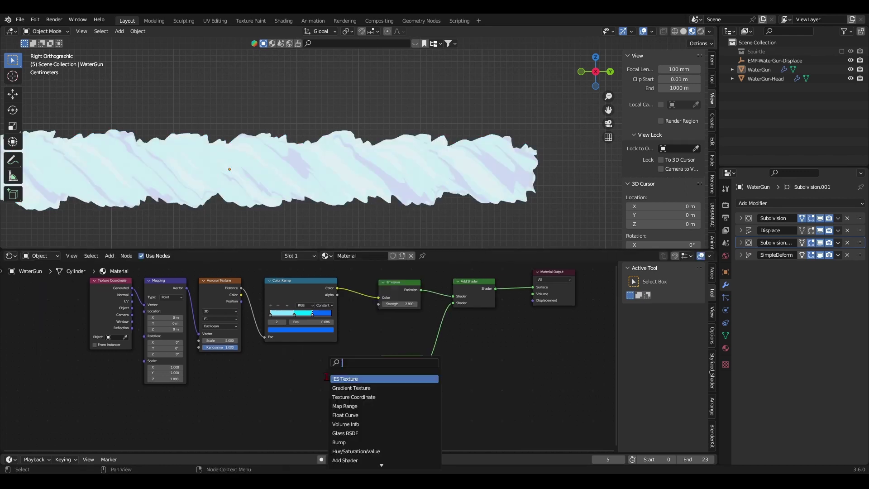
pyautogui.press('Return')
pyautogui.click(326, 376)
pyautogui.hotkey('shift', 'a')
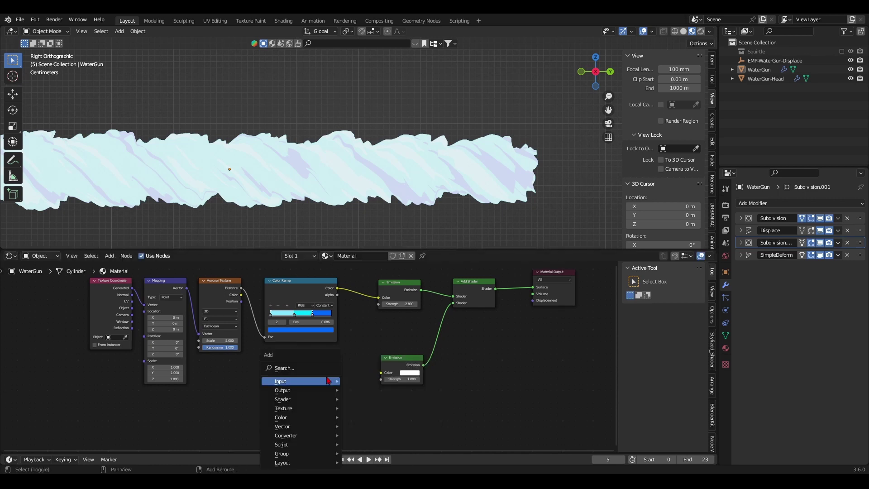
pyautogui.press('Return')
pyautogui.click(248, 399)
pyautogui.hotkey('ctrl', 't')
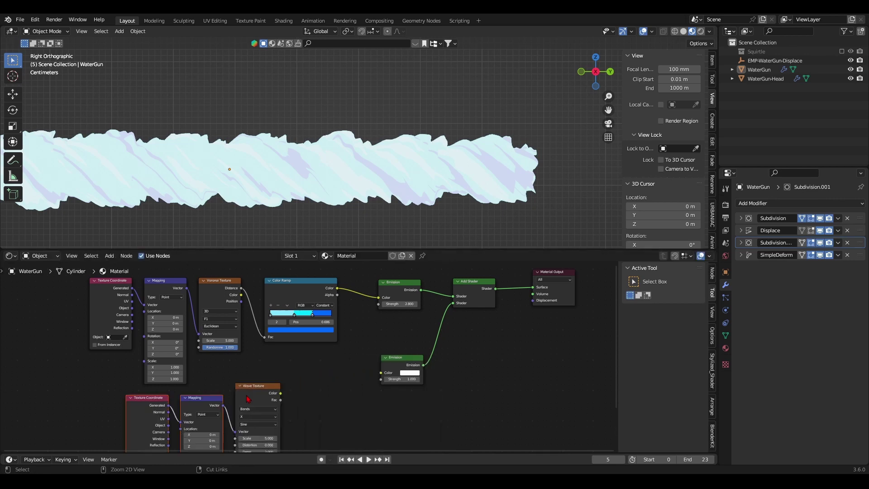
# Step: Move the Wave Texture, Mapping and Texture Coordinate nodes aside to make room before the second Emission node
pyautogui.click(300, 388)
pyautogui.scroll(6, 304, 385)
pyautogui.moveTo(318, 381); pyautogui.dragTo(337, 287, button='middle')
pyautogui.moveTo(351, 317); pyautogui.dragTo(108, 403)
pyautogui.press('g')
pyautogui.click(68, 404)
pyautogui.click(273, 317)
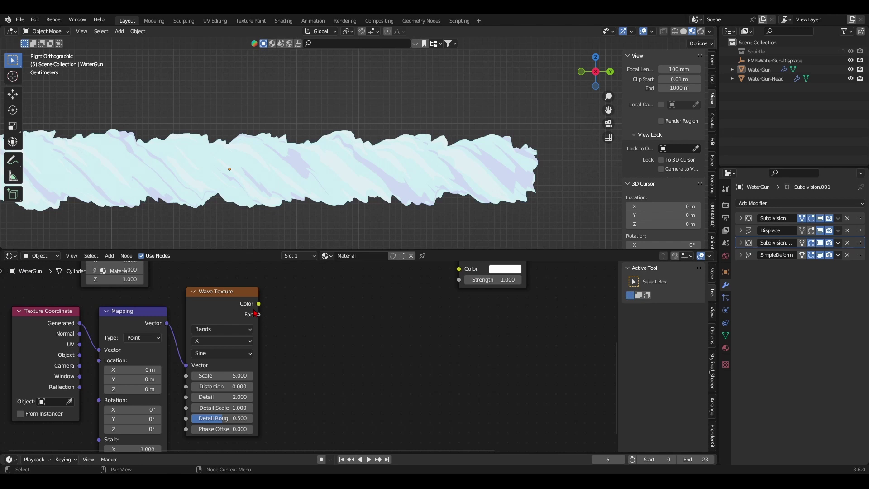
# Step: Feed the Wave Texture's color into a new Color Ramp with Constant interpolation
pyautogui.moveTo(258, 304); pyautogui.dragTo(286, 301)
pyautogui.write('color r')
pyautogui.press('Return')
pyautogui.click(292, 283)
pyautogui.click(390, 315)
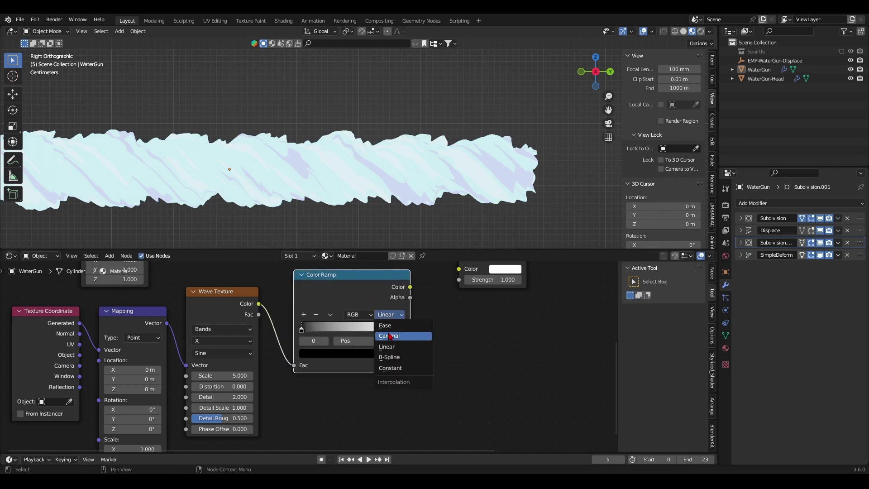
pyautogui.click(399, 369)
# Step: Connect the wave Color Ramp to the second Emission's color and move its white stop to 0.650
pyautogui.moveTo(408, 317); pyautogui.dragTo(342, 389, button='middle')
pyautogui.moveTo(344, 359); pyautogui.dragTo(393, 341)
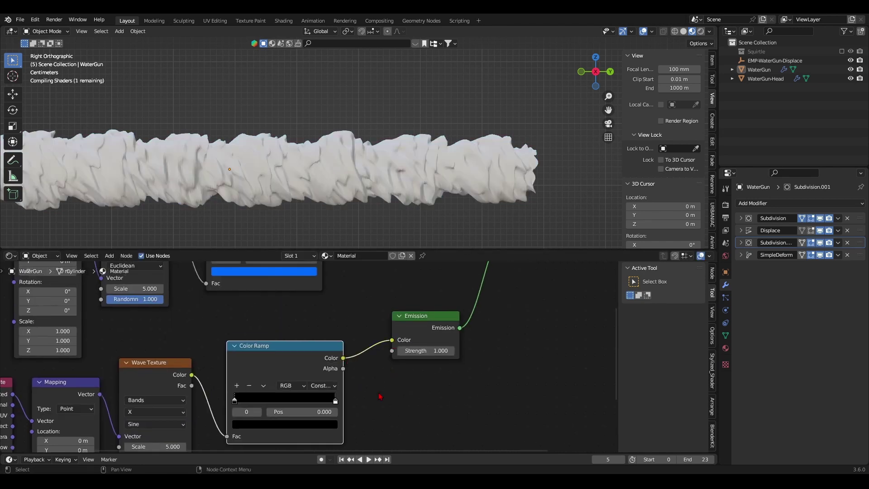
pyautogui.moveTo(380, 395); pyautogui.dragTo(436, 366, button='middle')
pyautogui.moveTo(393, 375); pyautogui.dragTo(357, 375)
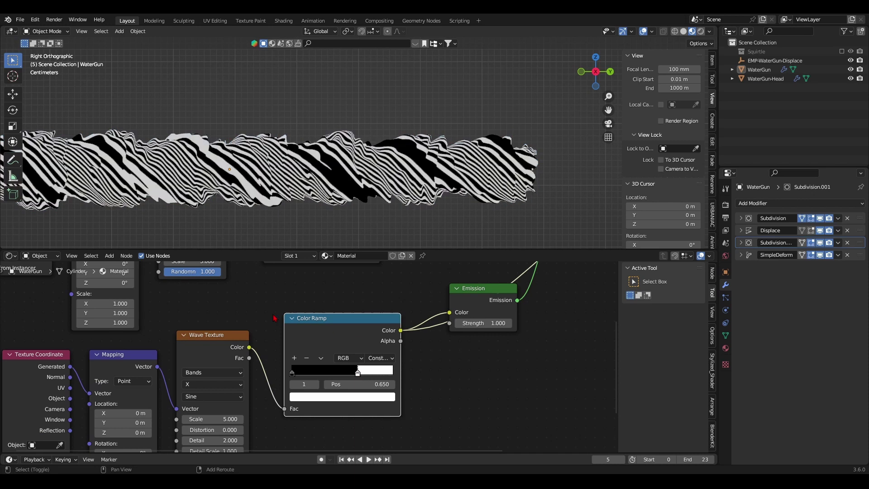
# Step: Try the Rings type on the Wave Texture and switch it back to Bands
pyautogui.moveTo(358, 375); pyautogui.dragTo(431, 356, button='middle')
pyautogui.click(285, 353)
pyautogui.click(286, 364)
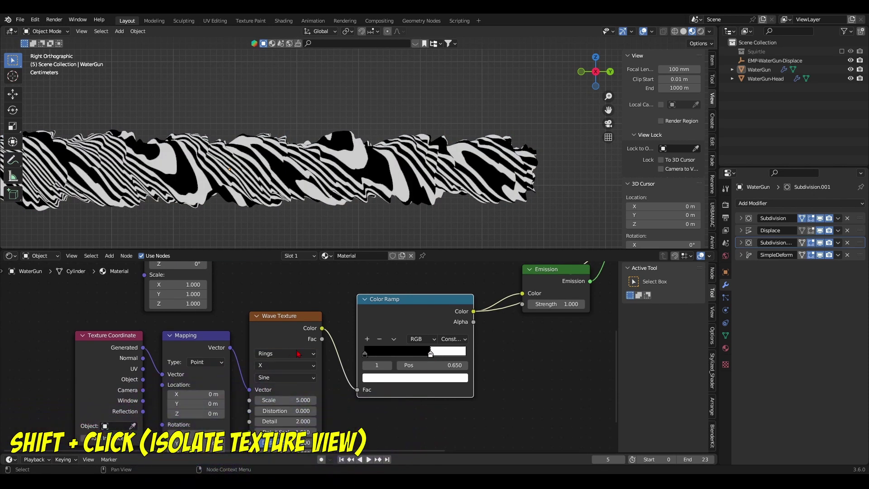
pyautogui.click(285, 353)
pyautogui.click(280, 356)
# Step: Move the wave Color Ramp's white stop to 0.623 and set the Wave Texture's scale to 0.740
pyautogui.moveTo(410, 352); pyautogui.dragTo(428, 354)
pyautogui.click(366, 354)
pyautogui.moveTo(344, 420); pyautogui.dragTo(368, 382, button='middle')
pyautogui.keyDown('shift'); pyautogui.moveTo(312, 361); pyautogui.dragTo(290, 361); pyautogui.keyUp('shift')
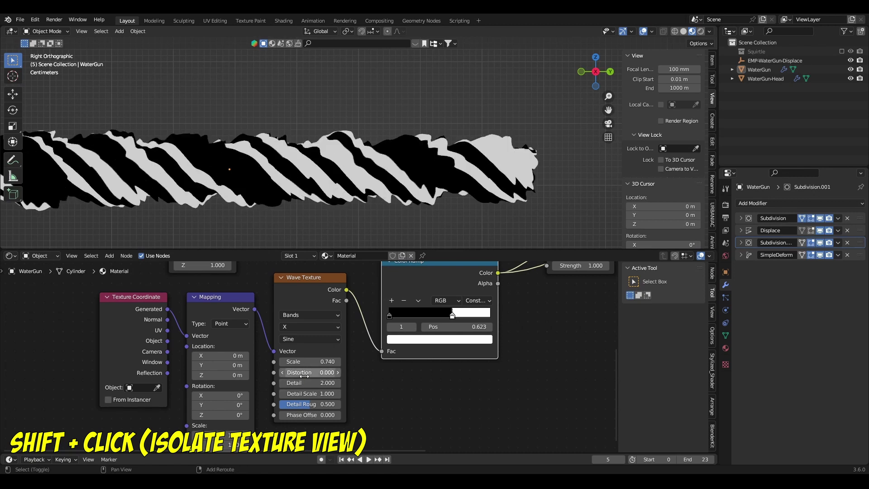
# Step: Compare Object and UV coordinates for the wave's Mapping node, keep UV, and set the ramp's white stop to 0.791
pyautogui.moveTo(167, 340); pyautogui.dragTo(187, 336)
pyautogui.moveTo(453, 316); pyautogui.dragTo(407, 320)
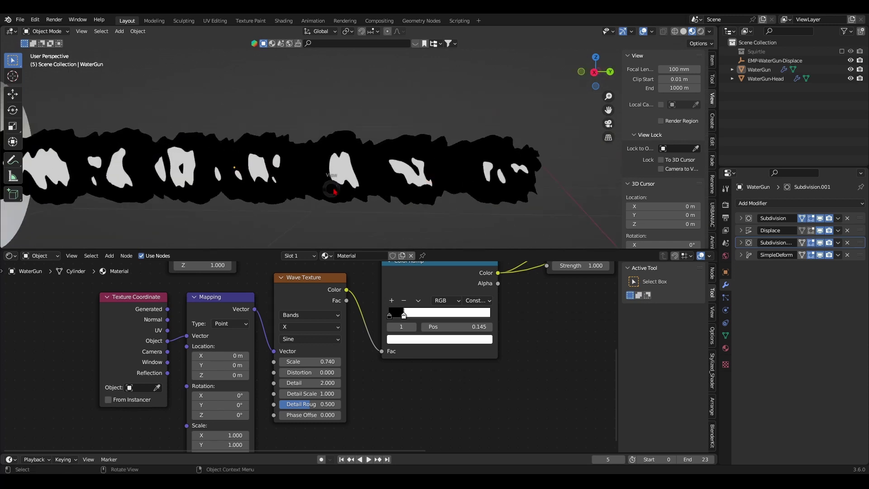
pyautogui.moveTo(167, 330); pyautogui.dragTo(186, 335)
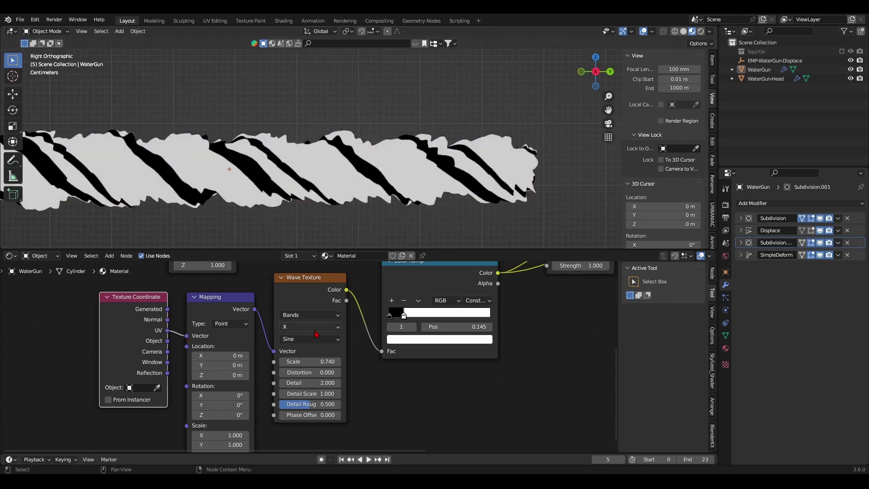
pyautogui.moveTo(403, 317); pyautogui.dragTo(469, 316)
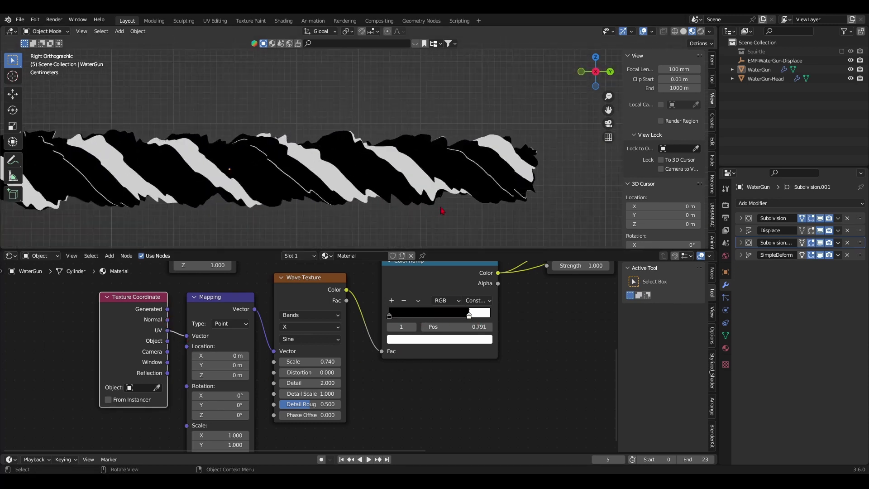
pyautogui.moveTo(290, 190); pyautogui.dragTo(311, 216, button='middle')
pyautogui.press('KP_3')
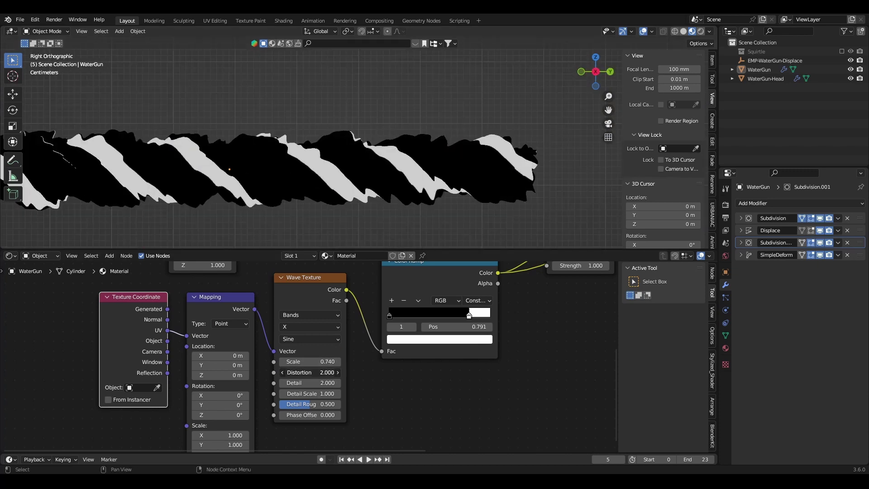
# Step: Set the Wave Texture's distortion to 24.6 and the second Emission's strength to 2.5
pyautogui.moveTo(312, 372); pyautogui.dragTo(408, 372)
pyautogui.moveTo(353, 190); pyautogui.dragTo(366, 209, button='middle')
pyautogui.press('KP_3')
pyautogui.press('KP_Decimal')
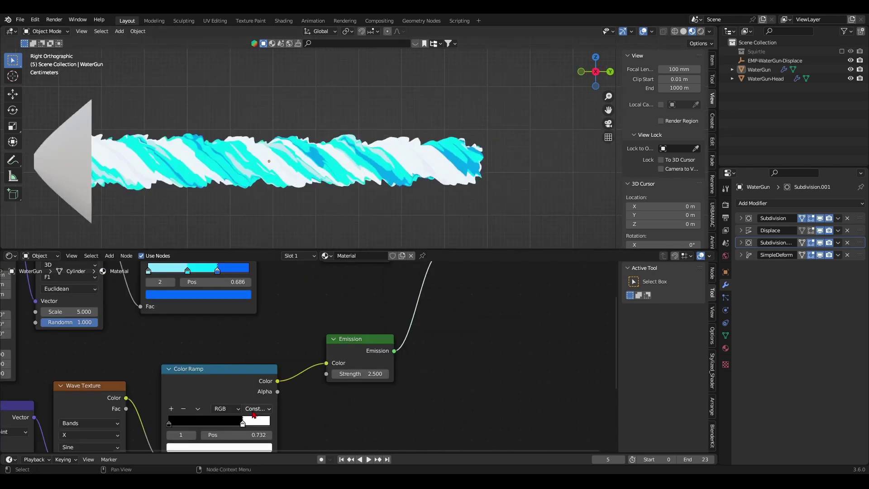
# Step: Move the Voronoi Color Ramp's cyan stop to 0.159 and its blue stop to 0.505
pyautogui.moveTo(252, 413); pyautogui.dragTo(293, 368, button='middle')
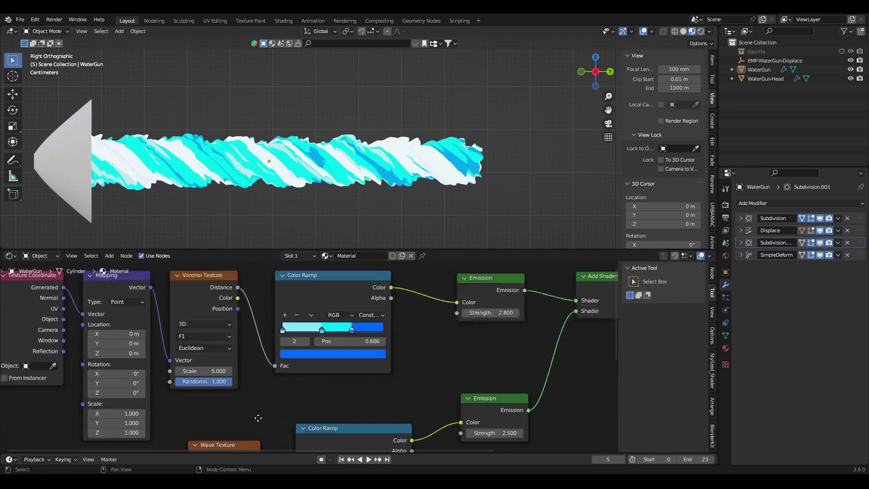
pyautogui.moveTo(322, 343); pyautogui.dragTo(315, 346)
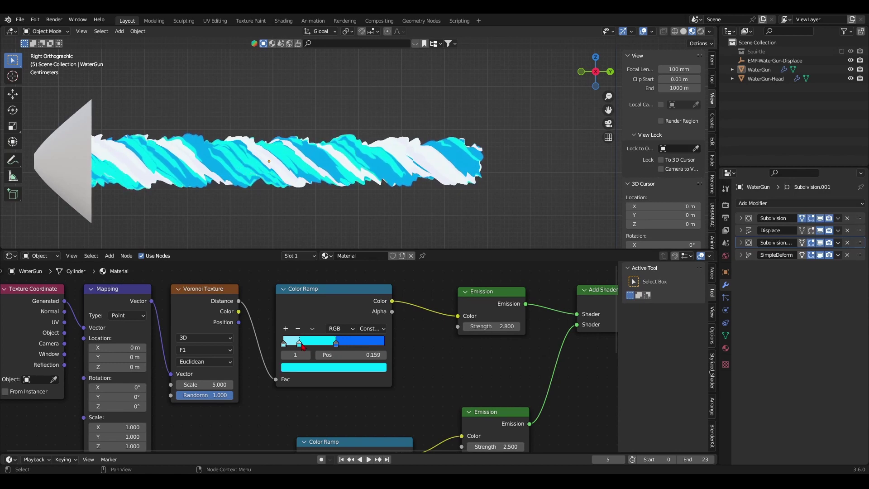
pyautogui.click(336, 344)
pyautogui.moveTo(389, 217); pyautogui.dragTo(403, 209, button='middle')
pyautogui.press('KP_3')
# Step: Set the wave Color Ramp's white stop to 0.814 and the Displace modifier's strength to 0.015
pyautogui.moveTo(398, 376); pyautogui.dragTo(402, 269, button='middle')
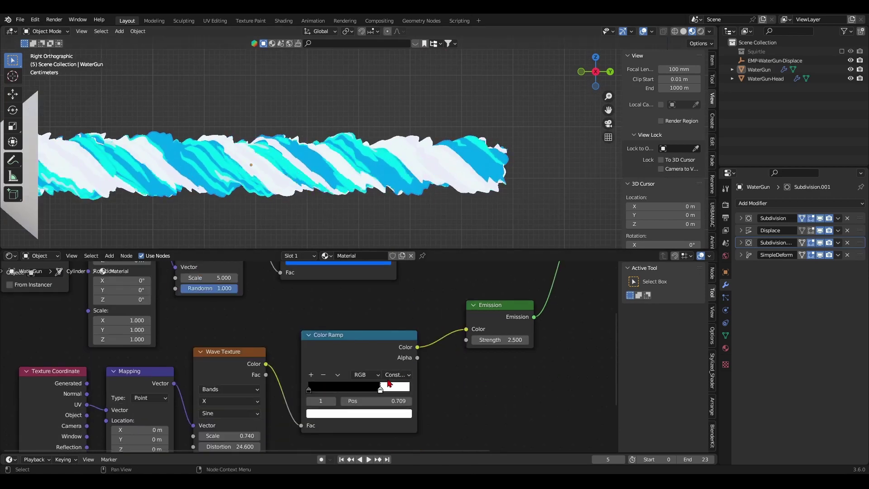
pyautogui.moveTo(388, 385); pyautogui.dragTo(393, 385)
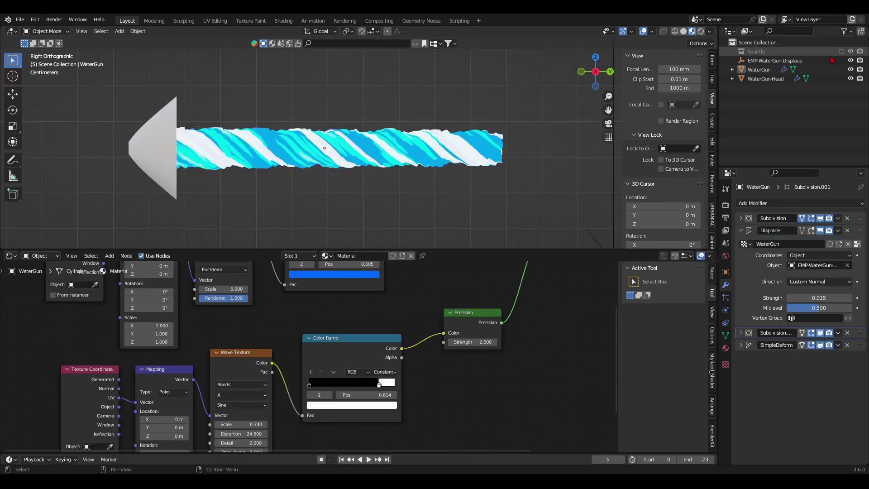
# Step: Enable the Squirtle collection again and nudge the WaterGun stream's position relative to its mouth
pyautogui.click(842, 51)
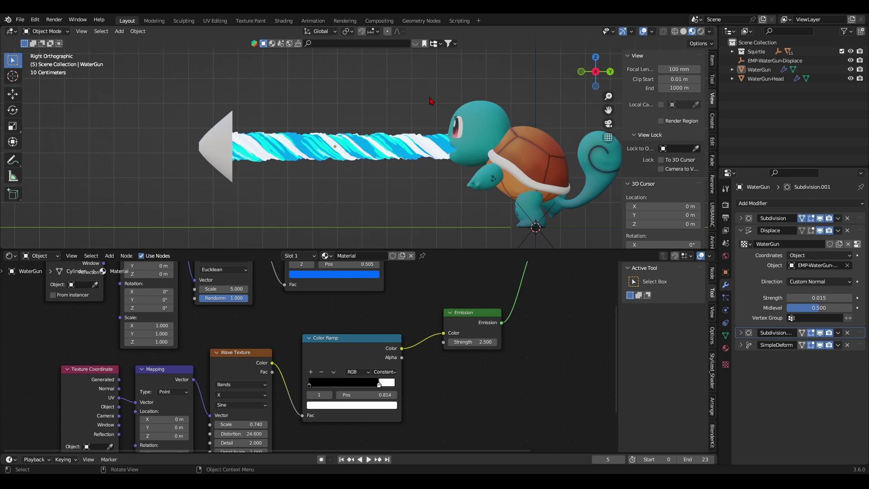
pyautogui.click(418, 149)
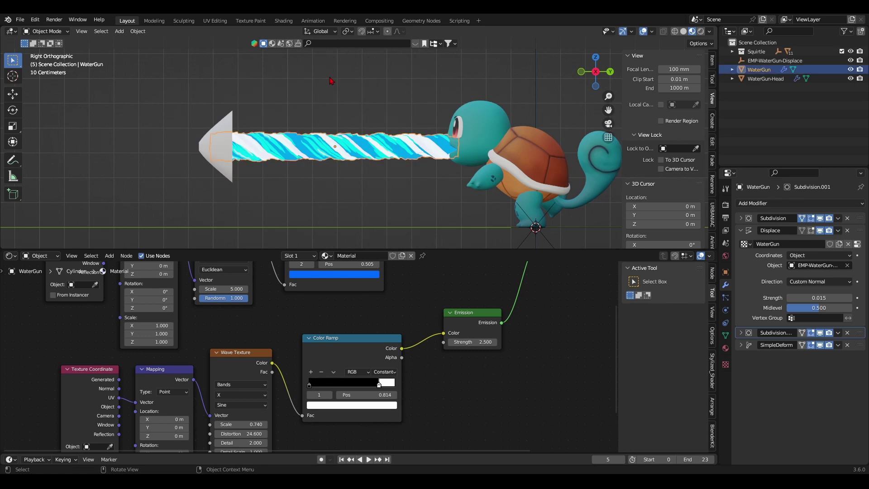
pyautogui.click(13, 94)
pyautogui.moveTo(362, 148)
pyautogui.mouseDown()
pyautogui.moveTo(333, 151)
pyautogui.moveTo(349, 152)
pyautogui.mouseUp()
# Step: Taper the WaterGun stream toward Squirtle's mouth by scaling down its mouth-end edge loop with proportional editing
pyautogui.scroll(3, 353, 153)
pyautogui.click(446, 157)
pyautogui.press('Tab')
pyautogui.press('KP_5')
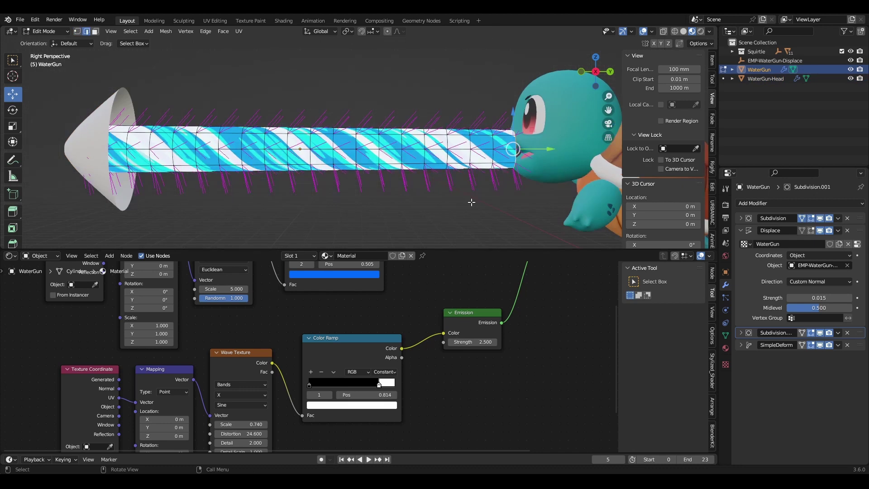
pyautogui.scroll(-2, 472, 202)
pyautogui.press('`')
pyautogui.click(521, 199)
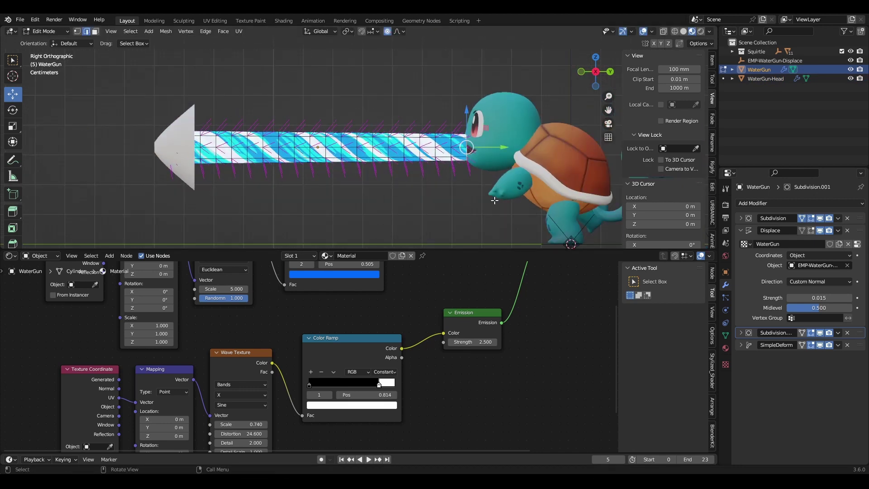
pyautogui.press('s')
pyautogui.click(472, 198)
pyautogui.press('Tab')
pyautogui.click(334, 203)
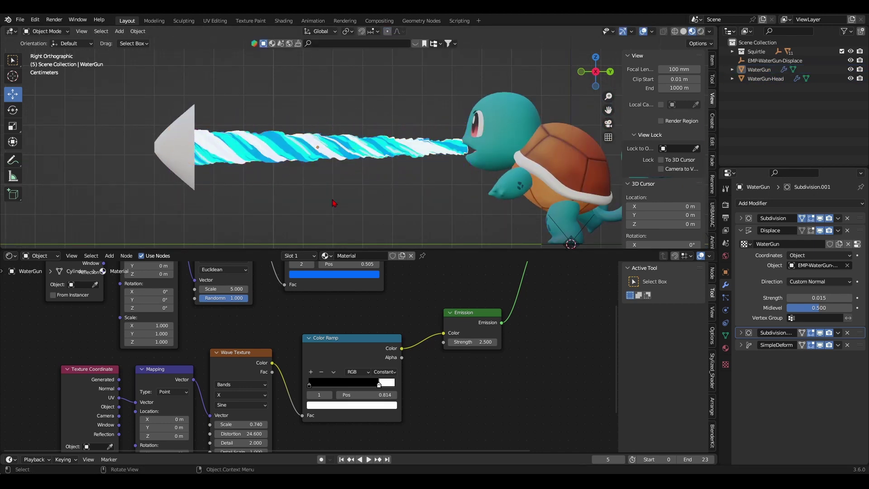
# Step: Select the cone head of the stream and give it a material named WaterGun-Head
pyautogui.moveTo(334, 203); pyautogui.dragTo(357, 147)
pyautogui.rightClick(328, 150)
pyautogui.moveTo(333, 112); pyautogui.dragTo(334, 113)
pyautogui.click(354, 185)
pyautogui.moveTo(354, 185); pyautogui.dragTo(577, 195, button='middle')
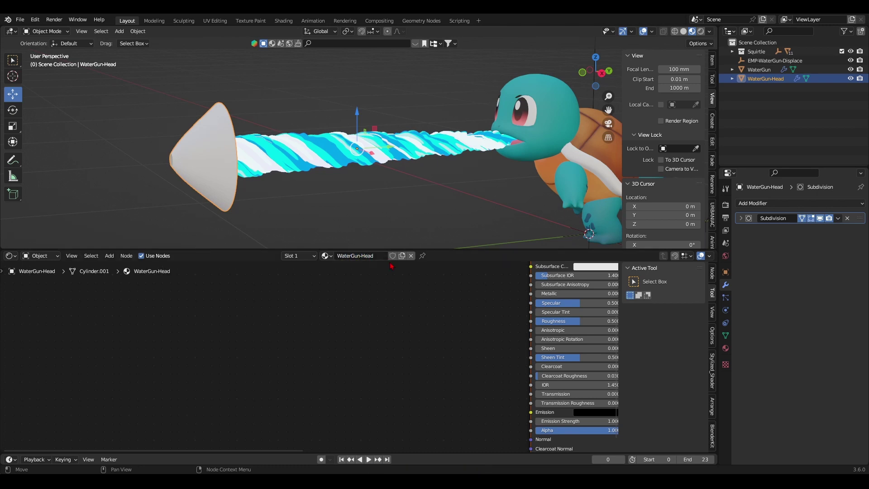
# Step: Replace the WaterGun-Head material's Principled BSDF with an Emission shader connected to the Material Output's Surface
pyautogui.moveTo(509, 288); pyautogui.dragTo(431, 335, button='middle')
pyautogui.click(400, 345)
pyautogui.press('x')
pyautogui.hotkey('shift', 'a')
pyautogui.write('semis')
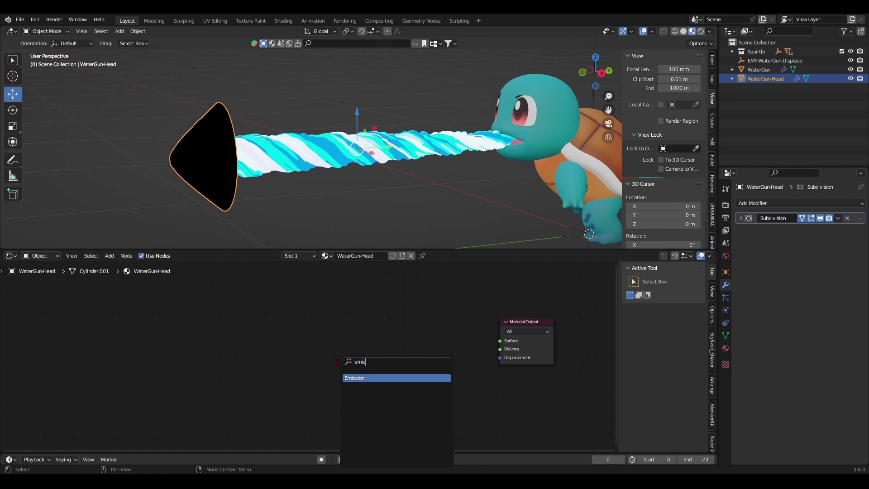
pyautogui.press('Return')
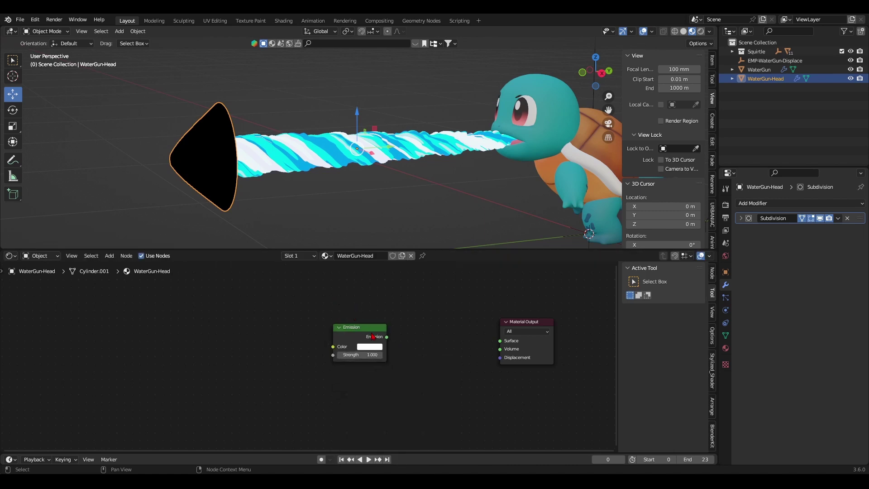
pyautogui.moveTo(489, 336); pyautogui.dragTo(499, 341)
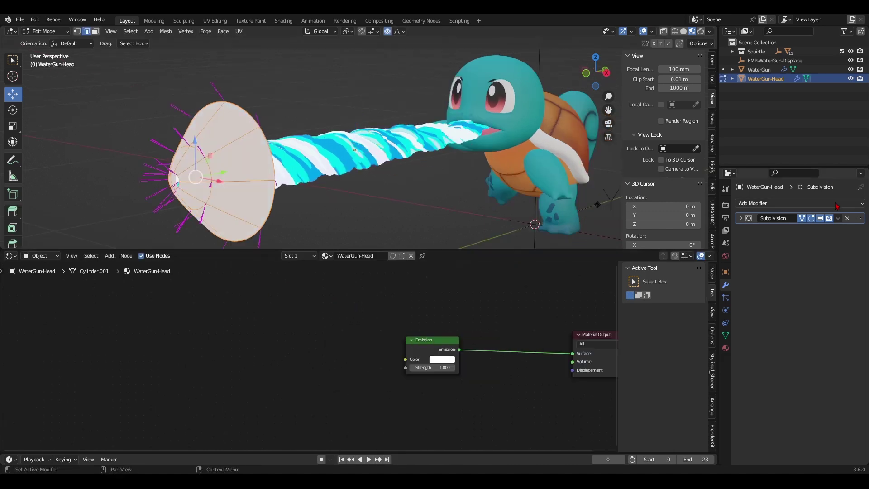
# Step: Remove the cone head's Subdivision modifier and add three ring loop cuts around the cone
pyautogui.click(847, 218)
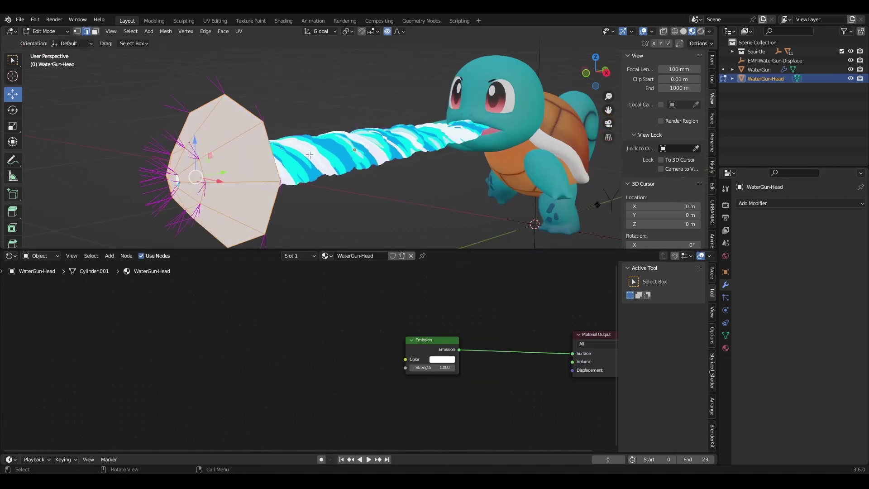
pyautogui.click(239, 186)
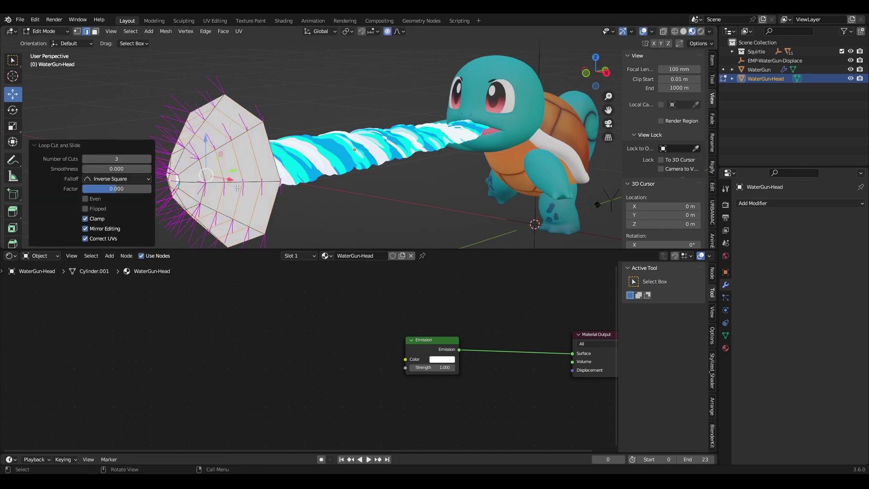
pyautogui.click(265, 163)
pyautogui.rightClick(265, 162)
# Step: Add two loop cuts through each radial segment of the cone head and turn off the normals display
pyautogui.hotkey('ctrl', 'r')
pyautogui.click(255, 198)
pyautogui.rightClick(255, 199)
pyautogui.moveTo(255, 198); pyautogui.dragTo(302, 192, button='middle')
pyautogui.hotkey('ctrl', 'r')
pyautogui.click(312, 189)
pyautogui.rightClick(312, 188)
pyautogui.hotkey('ctrl', 'r')
pyautogui.click(276, 177)
pyautogui.hotkey('ctrl', 'r')
pyautogui.click(295, 189)
pyautogui.rightClick(296, 189)
pyautogui.hotkey('ctrl', 'r')
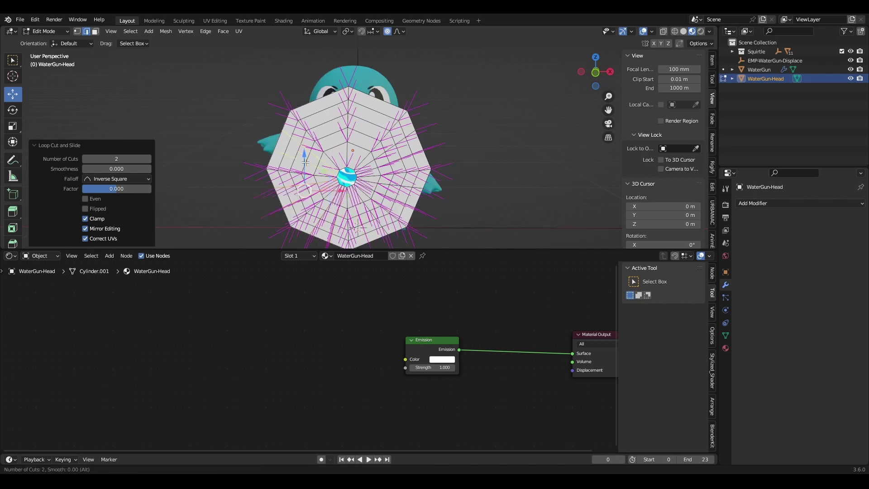
pyautogui.click(359, 134)
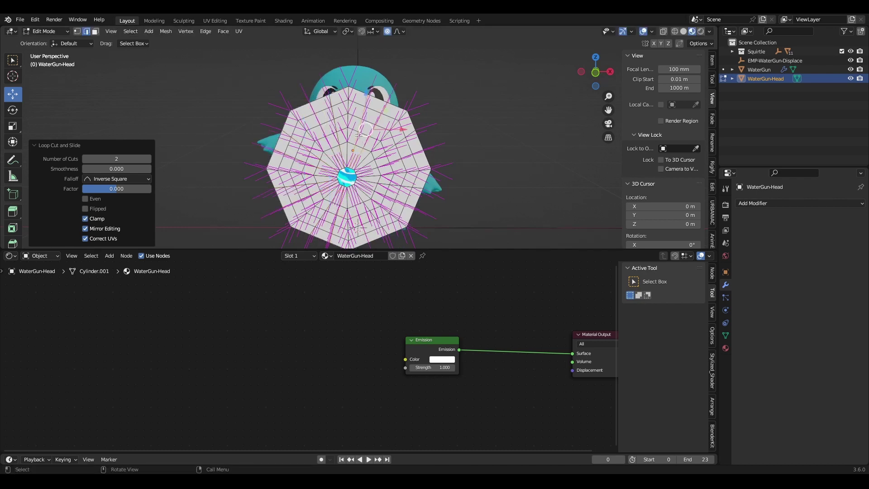
pyautogui.click(651, 31)
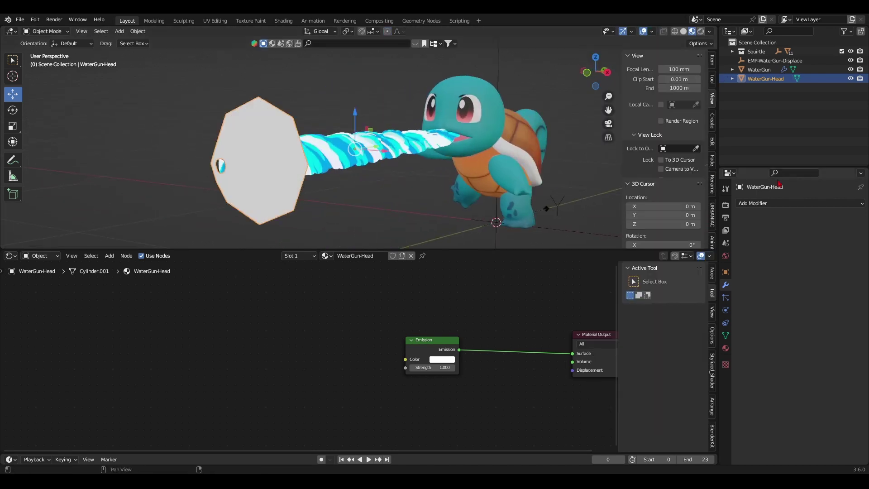
# Step: Add a Subdivision Surface modifier to the cone head and set it to Simple
pyautogui.click(778, 203)
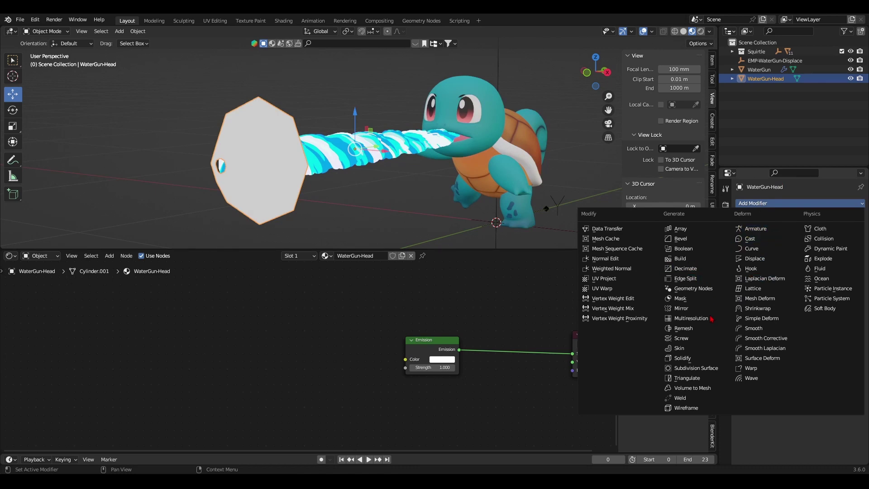
pyautogui.click(706, 368)
pyautogui.click(830, 232)
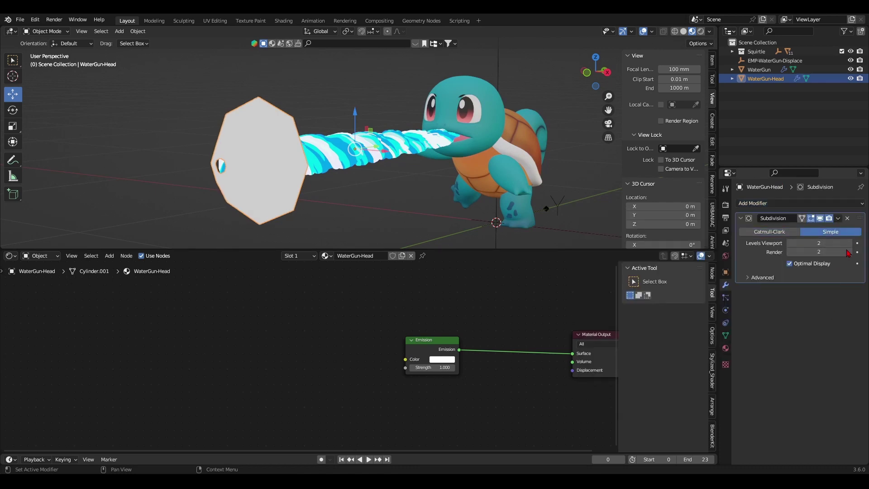
# Step: Close the open hole at the cone head's tip with Grid Fill and save the file
pyautogui.moveTo(403, 202); pyautogui.dragTo(486, 183, button='middle')
pyautogui.scroll(2, 534, 209)
pyautogui.press('Tab')
pyautogui.moveTo(581, 192); pyautogui.dragTo(567, 189, button='middle')
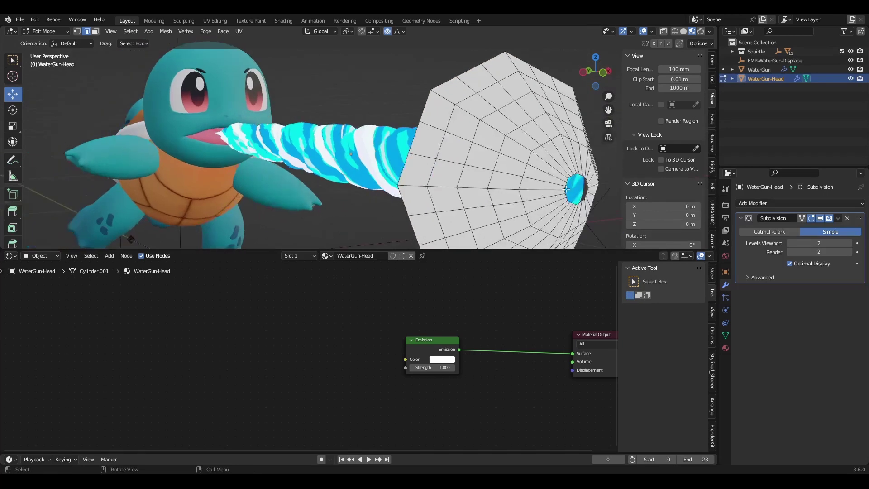
pyautogui.press('KP_Decimal')
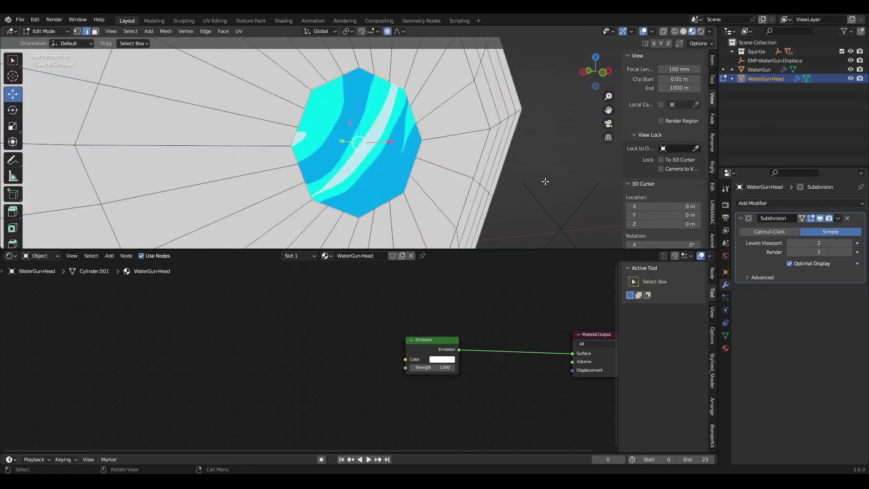
pyautogui.hotkey('alt', 'f')
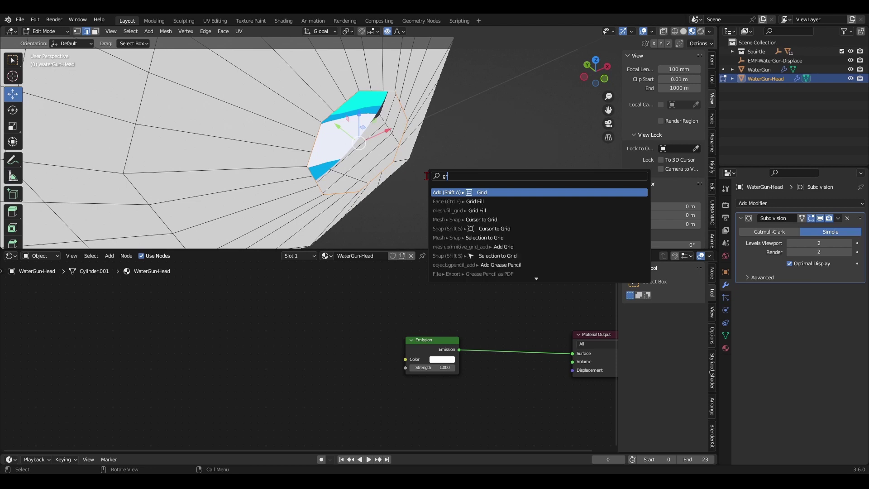
pyautogui.press('Down')
pyautogui.press('Return')
pyautogui.moveTo(441, 184); pyautogui.dragTo(403, 165, button='middle')
pyautogui.press('Tab')
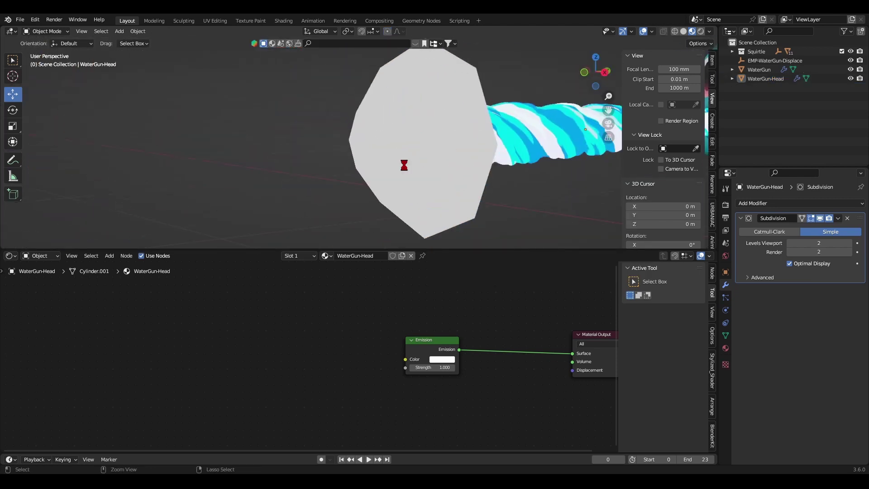
pyautogui.hotkey('ctrl', 's')
# Step: Collapse the Subdivision settings and add a Vertex Weight Edit modifier to the cone head
pyautogui.click(741, 218)
pyautogui.click(764, 204)
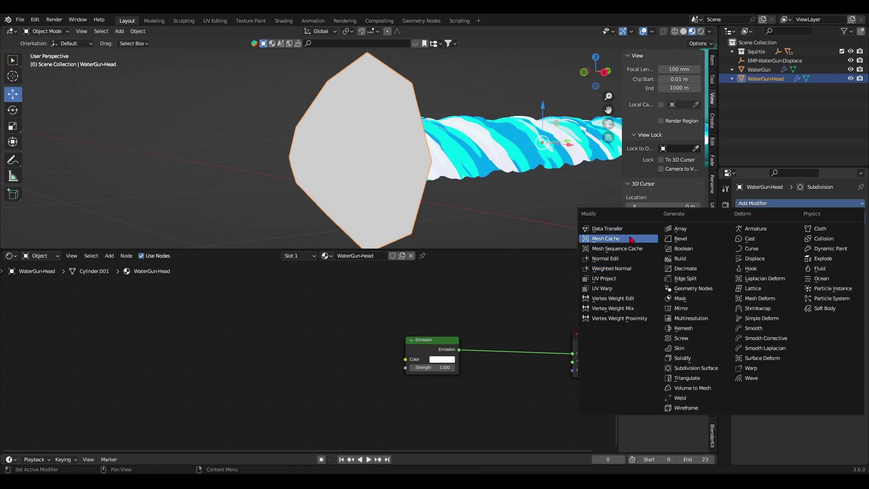
pyautogui.click(620, 299)
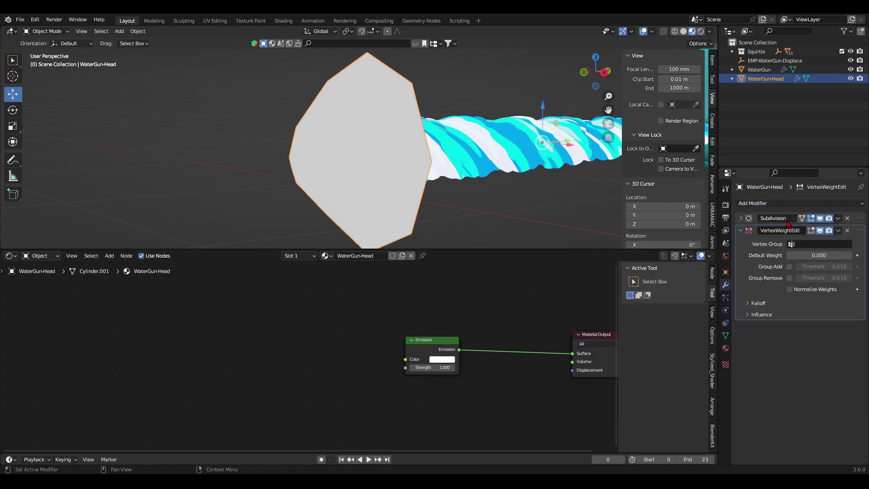
# Step: Create a vertex group named Mask from all vertices of the cone head
pyautogui.press('Tab')
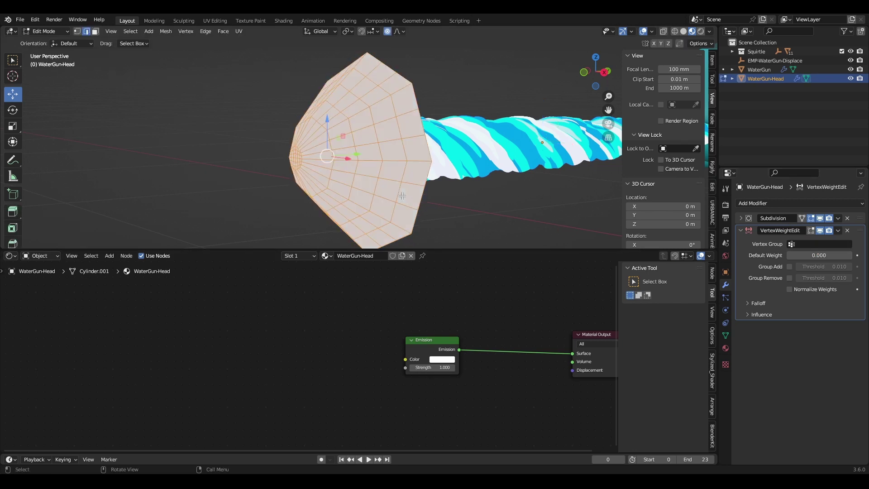
pyautogui.click(726, 335)
pyautogui.click(857, 232)
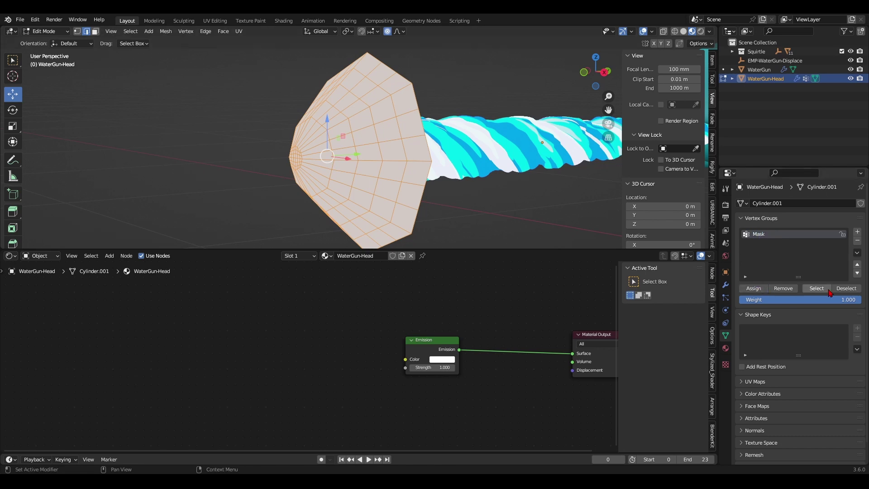
pyautogui.press('Tab')
# Step: Set the VertexWeightEdit modifier's vertex group to Mask and its falloff to a Custom Curve descending from 1 to 0
pyautogui.click(725, 286)
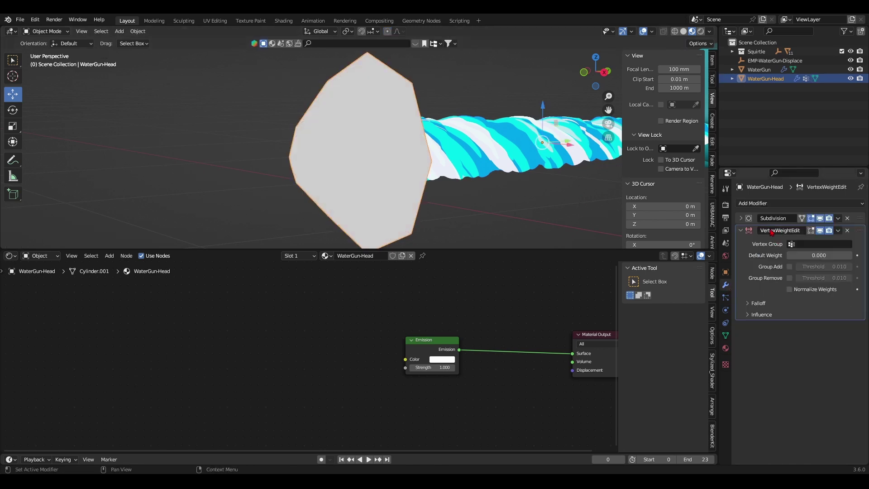
pyautogui.click(798, 244)
pyautogui.click(803, 256)
pyautogui.click(761, 305)
pyautogui.click(709, 199)
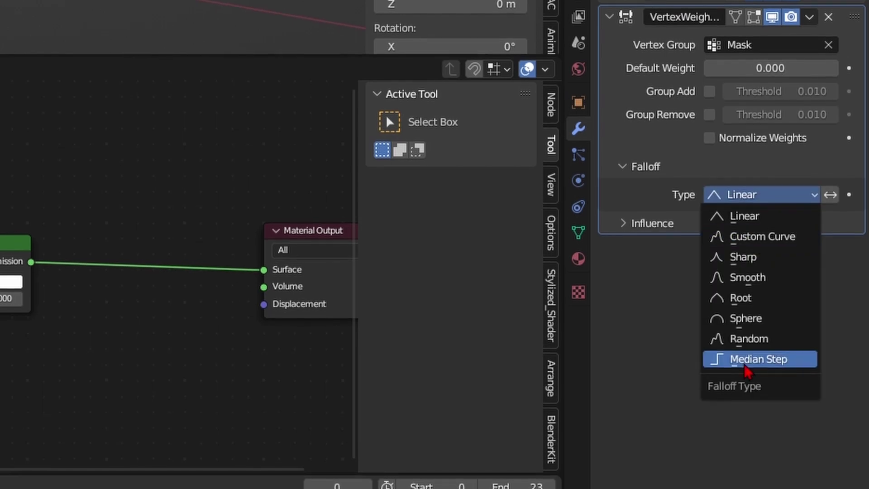
pyautogui.click(776, 238)
pyautogui.moveTo(609, 379); pyautogui.dragTo(607, 229)
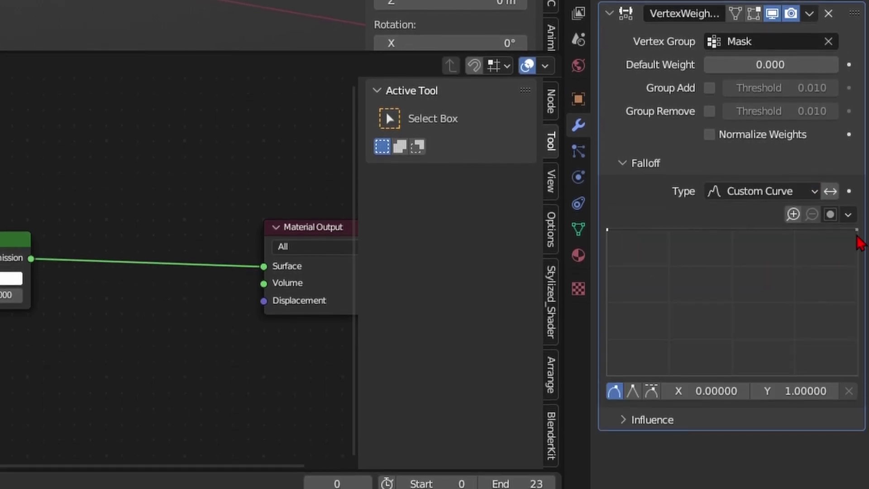
pyautogui.moveTo(857, 231); pyautogui.dragTo(857, 376)
# Step: Create an influence mask texture named WaterGunHeadMask for the VertexWeightEdit modifier and set its type to Musgrave
pyautogui.click(669, 420)
pyautogui.scroll(-1, 669, 419)
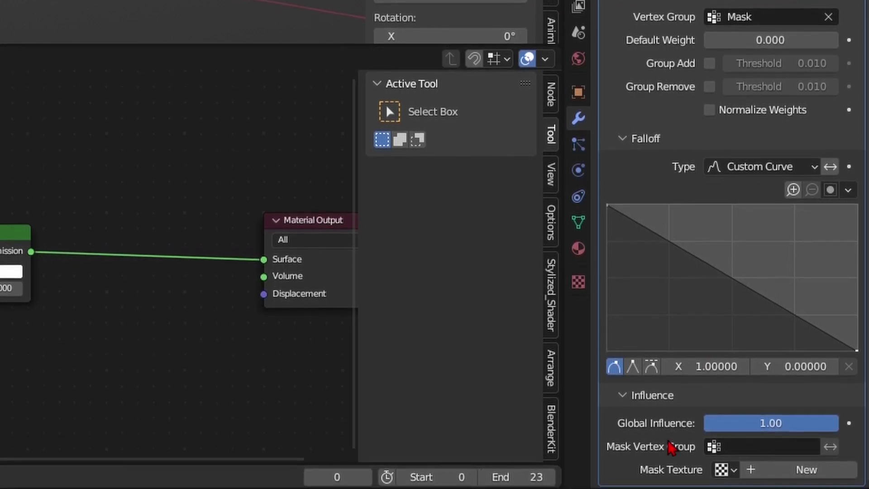
pyautogui.click(721, 471)
pyautogui.click(783, 473)
pyautogui.doubleClick(761, 446)
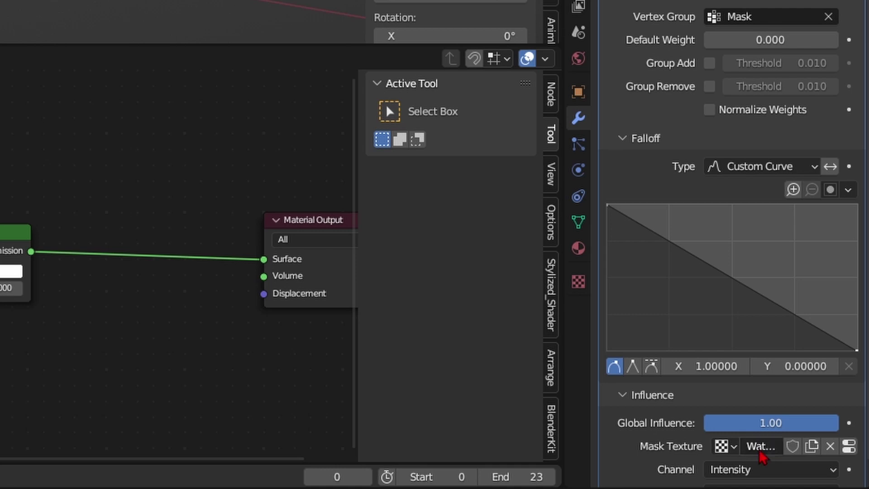
pyautogui.scroll(-1, 659, 471)
pyautogui.click(849, 446)
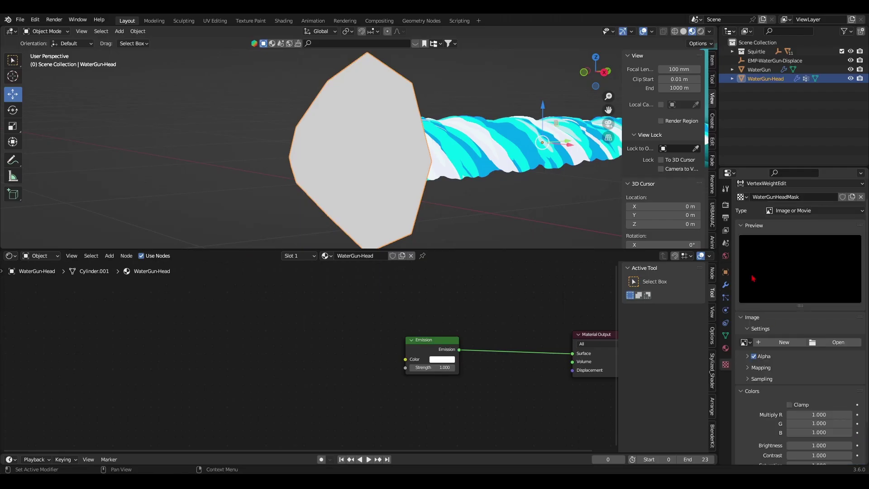
pyautogui.click(788, 211)
pyautogui.click(790, 281)
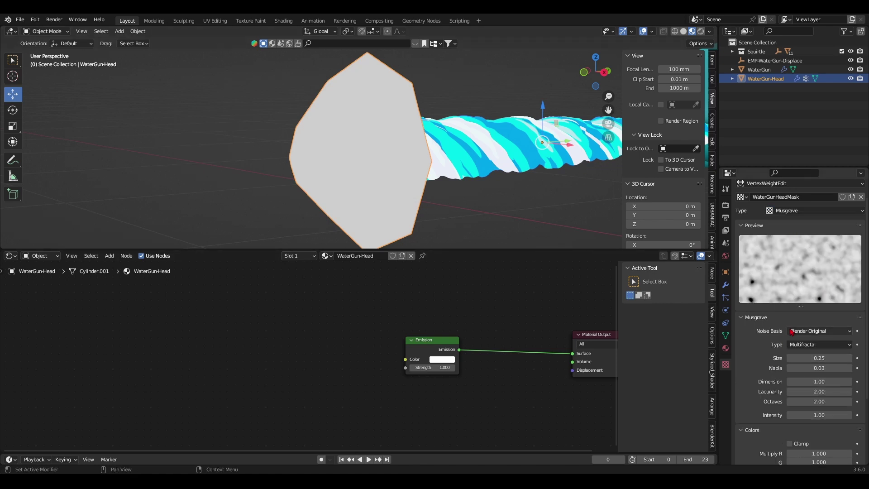
# Step: Preview the mask on the cone head in Weight Paint mode, setting the Musgrave texture's size to 0.01
pyautogui.press('Tab')
pyautogui.press('Tab')
pyautogui.hotkey('ctrl', 'Tab')
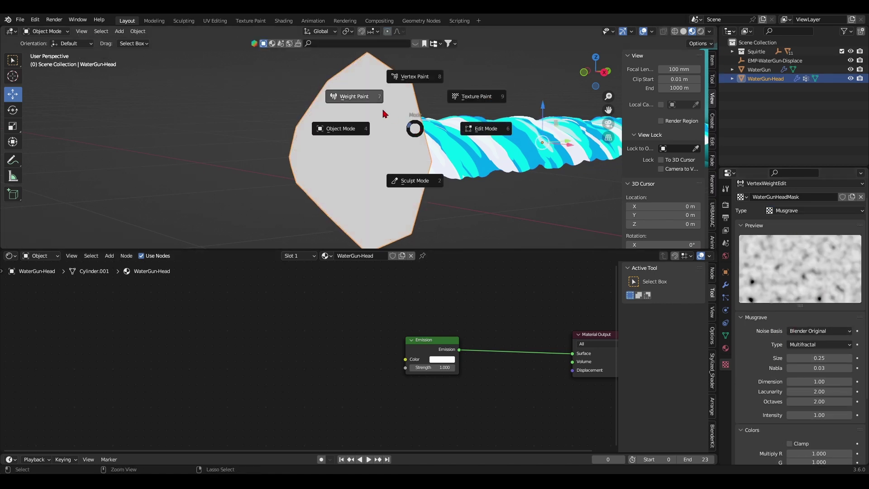
pyautogui.click(381, 111)
pyautogui.moveTo(381, 110); pyautogui.dragTo(454, 114, button='middle')
pyautogui.moveTo(820, 358); pyautogui.dragTo(807, 358)
pyautogui.moveTo(497, 231); pyautogui.dragTo(466, 231, button='middle')
pyautogui.moveTo(819, 359); pyautogui.dragTo(824, 358)
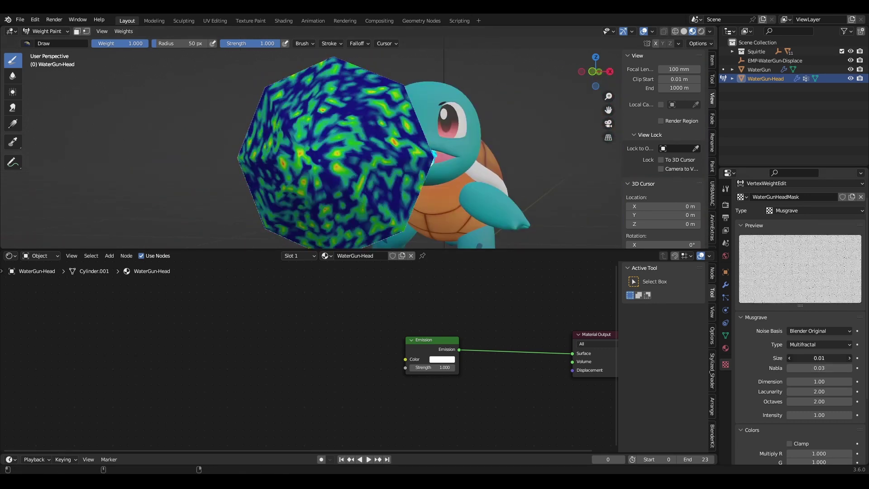
pyautogui.moveTo(457, 181)
pyautogui.mouseDown(button='middle')
pyautogui.moveTo(550, 178)
pyautogui.moveTo(505, 192)
pyautogui.mouseUp(button='middle')
pyautogui.press('Tab')
pyautogui.press('Tab')
pyautogui.hotkey('ctrl', 'Tab')
pyautogui.click(528, 180)
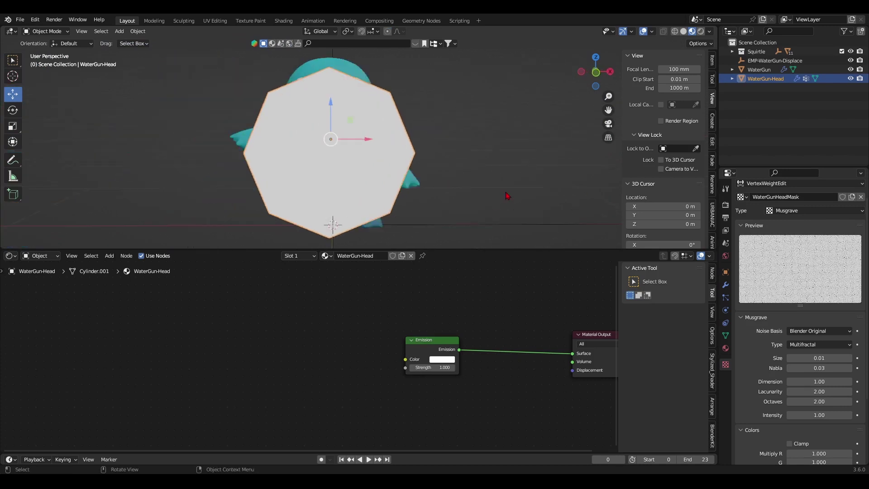
# Step: Add a Mask modifier to the cone head using the Mask vertex group, with Smooth enabled and threshold 0.061
pyautogui.click(726, 285)
pyautogui.click(799, 184)
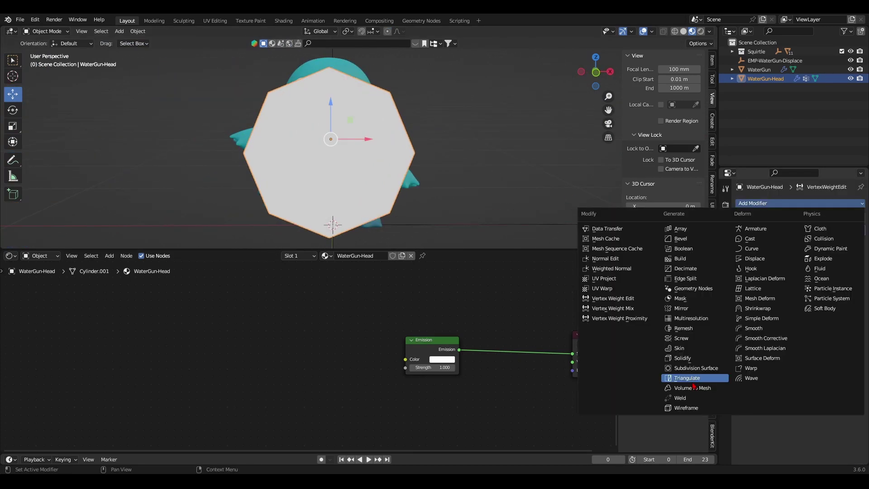
pyautogui.click(692, 297)
pyautogui.click(815, 267)
pyautogui.click(808, 286)
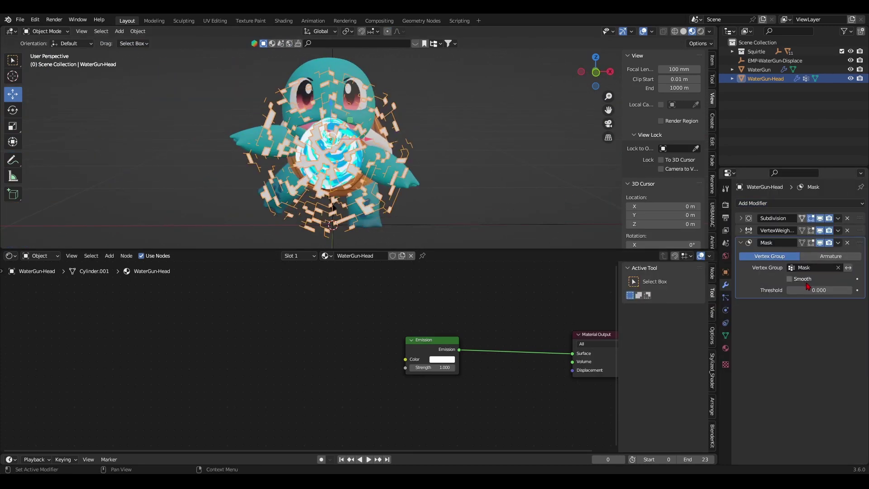
pyautogui.click(790, 279)
pyautogui.moveTo(794, 291)
pyautogui.mouseDown()
pyautogui.moveTo(810, 290)
pyautogui.moveTo(801, 291)
pyautogui.mouseUp()
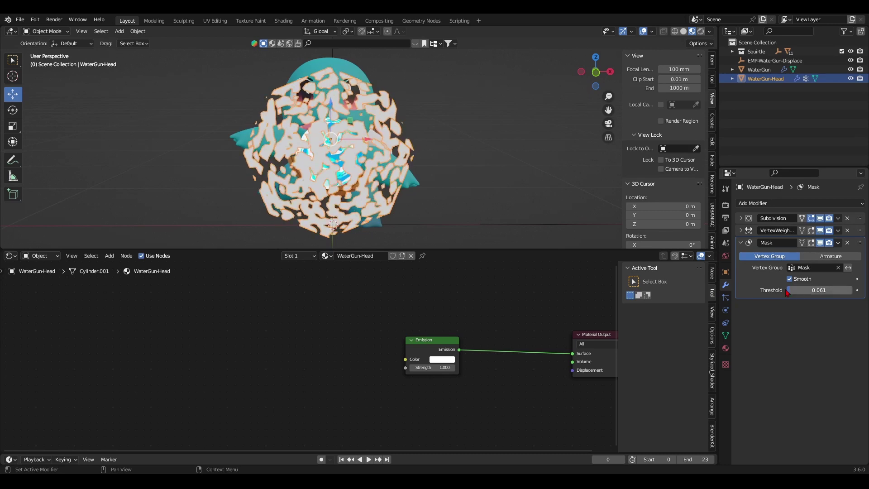
# Step: Remove the central faces around the cone head's tip from the Mask vertex group
pyautogui.click(502, 202)
pyautogui.moveTo(502, 201)
pyautogui.mouseDown(button='middle')
pyautogui.moveTo(398, 196)
pyautogui.moveTo(511, 197)
pyautogui.mouseUp(button='middle')
pyautogui.click(346, 171)
pyautogui.press('Tab')
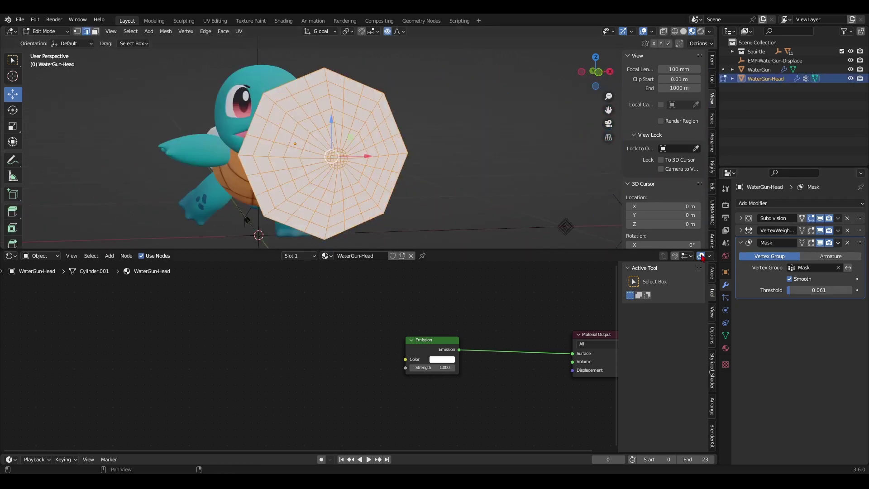
pyautogui.click(725, 336)
pyautogui.moveTo(443, 181); pyautogui.dragTo(475, 163, button='middle')
pyautogui.scroll(3, 310, 155)
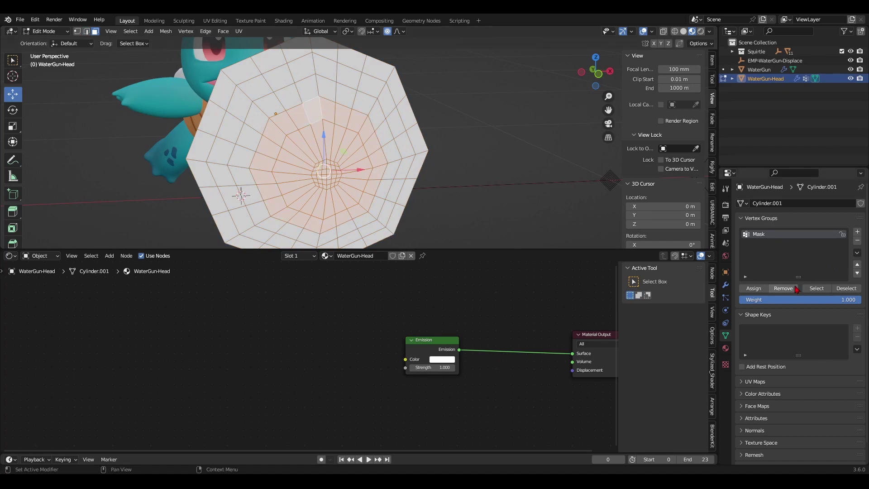
pyautogui.press('Tab')
# Step: Invert the vertex group influence in the cone head's Mask modifier
pyautogui.click(725, 284)
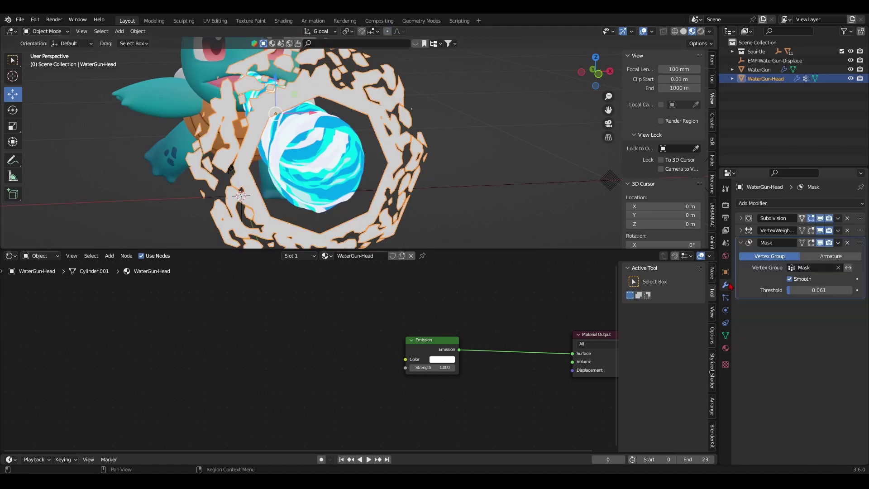
pyautogui.click(849, 268)
pyautogui.moveTo(280, 172); pyautogui.dragTo(341, 168, button='middle')
pyautogui.press('Tab')
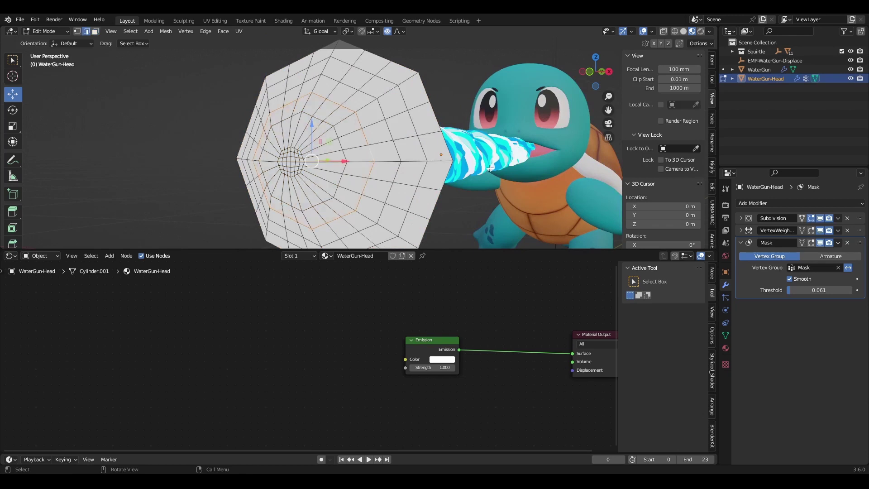
# Step: Smooth the cone head's Mask vertex weights in Weight Paint mode
pyautogui.click(124, 31)
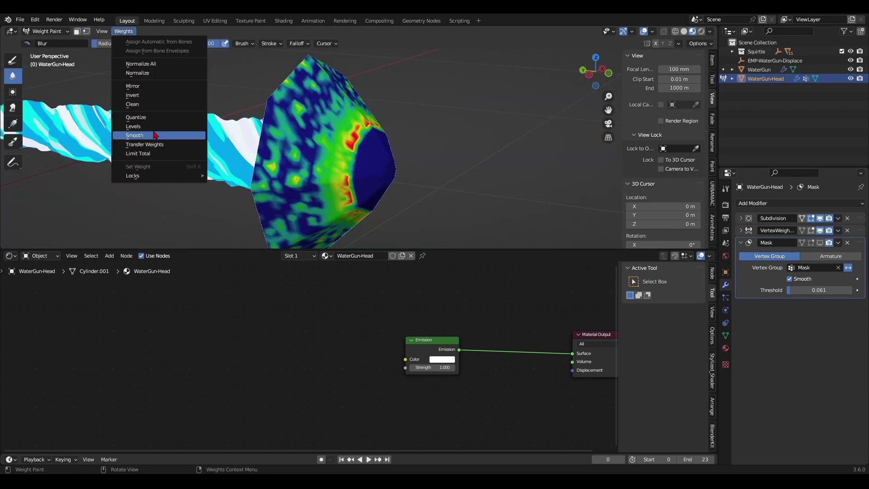
pyautogui.click(154, 135)
pyautogui.moveTo(532, 159)
pyautogui.mouseDown(button='middle')
pyautogui.moveTo(448, 157)
pyautogui.moveTo(465, 155)
pyautogui.mouseUp(button='middle')
pyautogui.click(13, 61)
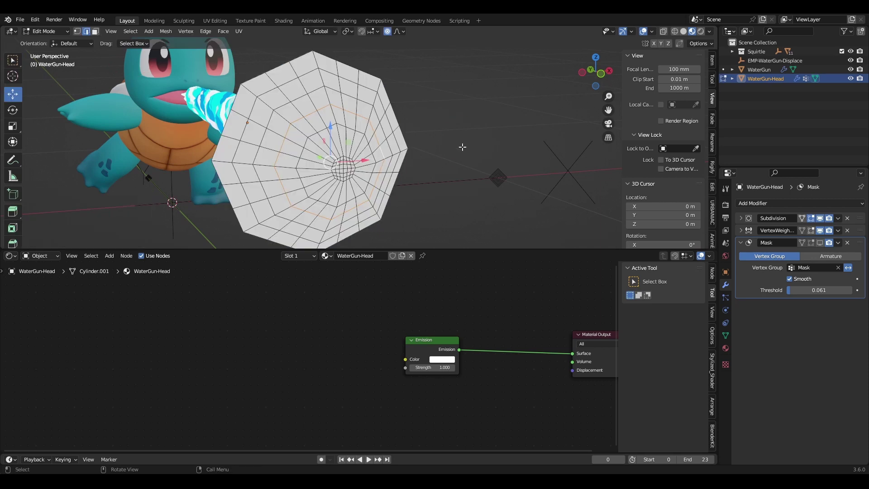
# Step: Assign the small cap faces at the cone head's tip to the Mask vertex group with weight 1.000
pyautogui.press('Tab')
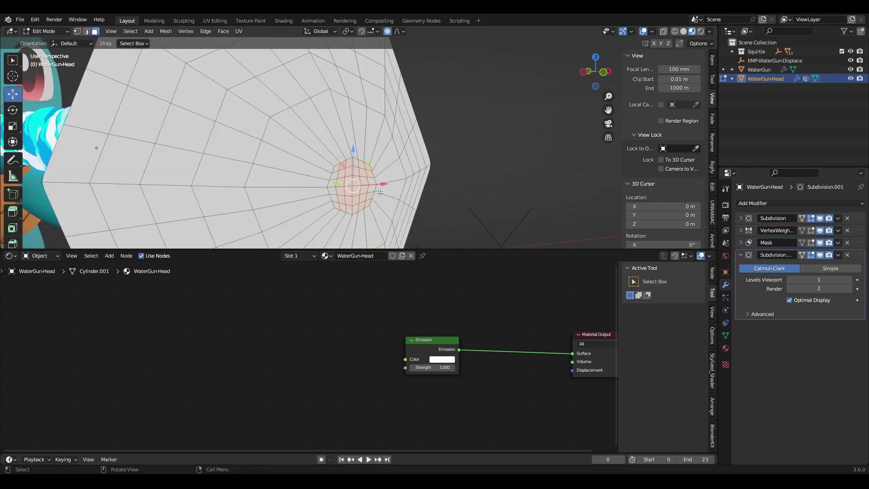
pyautogui.click(726, 337)
pyautogui.click(754, 289)
pyautogui.press('Tab')
# Step: Inspect the mask weights and the resulting splash breakup on the cone head in Weight Paint mode
pyautogui.scroll(-5, 453, 194)
pyautogui.moveTo(453, 194)
pyautogui.mouseDown(button='middle')
pyautogui.moveTo(348, 199)
pyautogui.moveTo(466, 212)
pyautogui.mouseUp(button='middle')
pyautogui.click(349, 206)
pyautogui.click(355, 165)
pyautogui.hotkey('ctrl', 'Tab')
pyautogui.click(334, 144)
pyautogui.moveTo(441, 181)
pyautogui.mouseDown(button='middle')
pyautogui.moveTo(376, 184)
pyautogui.moveTo(444, 189)
pyautogui.moveTo(324, 194)
pyautogui.mouseUp(button='middle')
pyautogui.hotkey('ctrl', 'Tab')
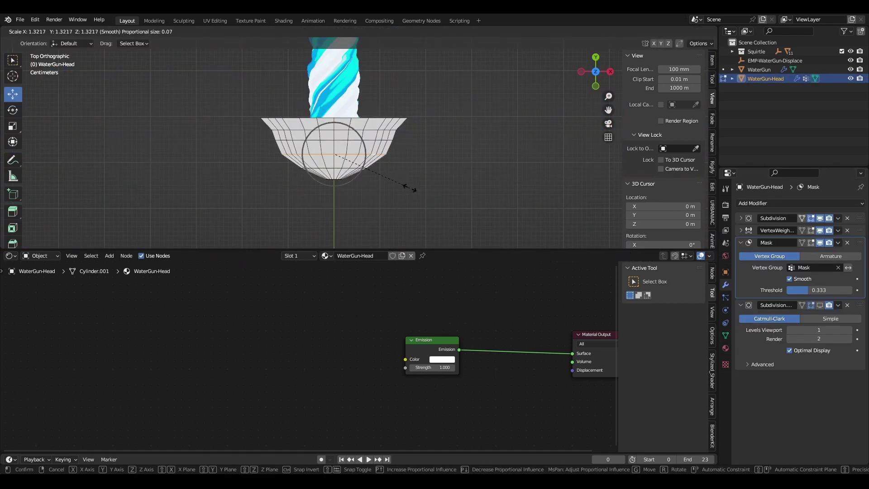
# Step: Scale up the cone head's edge loops with smooth proportional editing in top view to form a rounder bowl, and save the file
pyautogui.click(408, 188)
pyautogui.press('s')
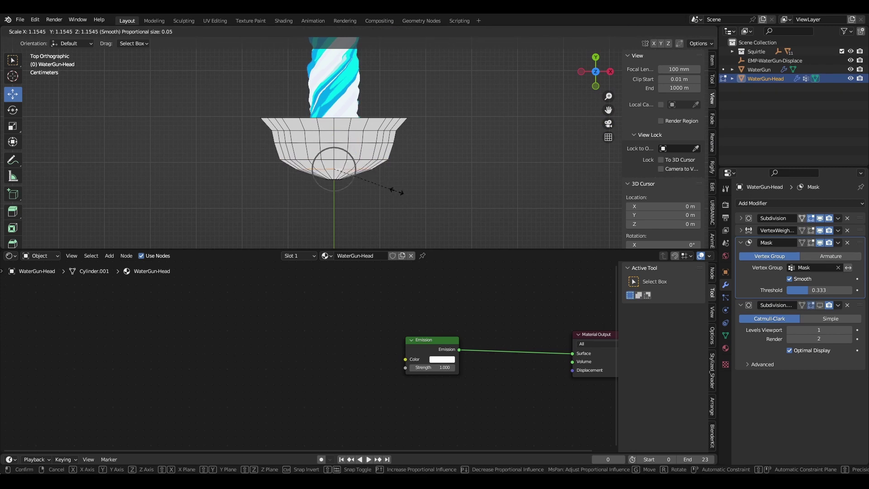
pyautogui.click(408, 198)
pyautogui.moveTo(334, 136); pyautogui.dragTo(334, 143)
pyautogui.keyDown('alt'); pyautogui.click(383, 131); pyautogui.keyUp('alt')
pyautogui.press('s')
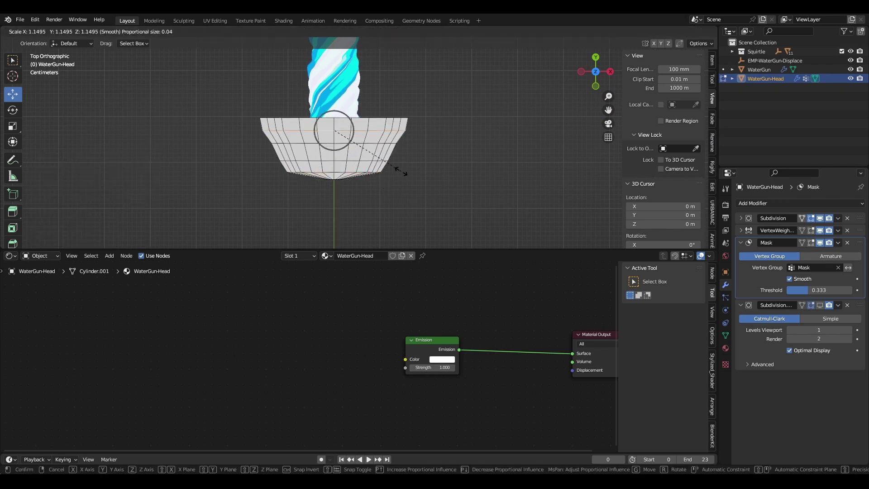
pyautogui.click(403, 169)
pyautogui.moveTo(453, 170); pyautogui.dragTo(417, 90, button='middle')
pyautogui.press('Tab')
pyautogui.moveTo(480, 204); pyautogui.dragTo(435, 219, button='middle')
pyautogui.hotkey('ctrl', 's')
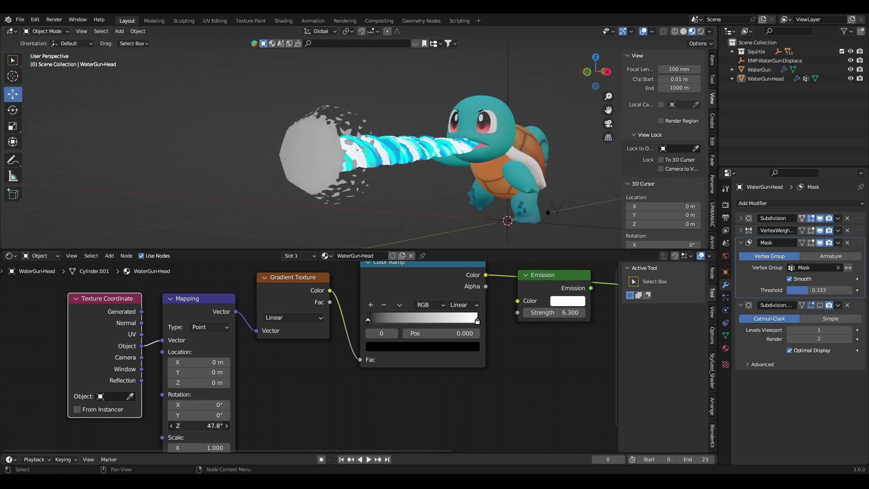
# Step: Set the Mapping node's Z rotation to 90° in the WaterGun-Head material
pyautogui.click(188, 425)
pyautogui.write('90')
pyautogui.press('Return')
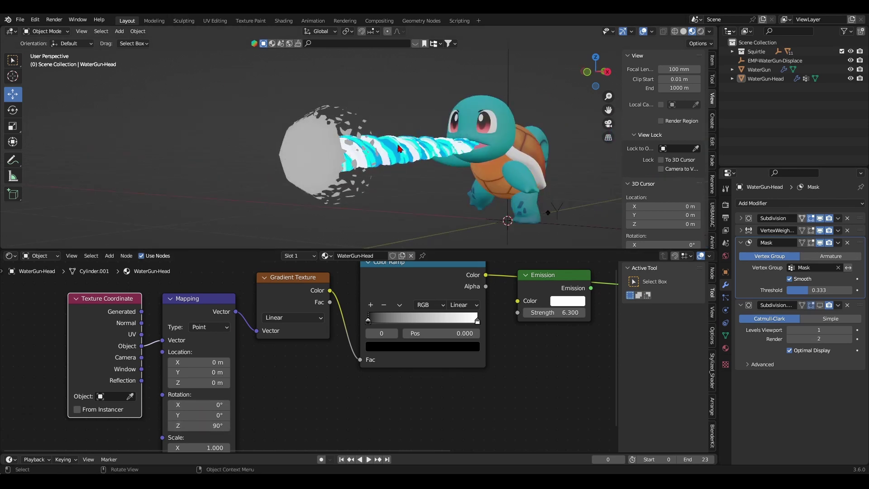
# Step: Slide the Color Ramp's black stop along the gradient and brighten its color, checking the cone head in right view
pyautogui.press('KP_3')
pyautogui.moveTo(377, 317); pyautogui.dragTo(442, 316)
pyautogui.click(388, 347)
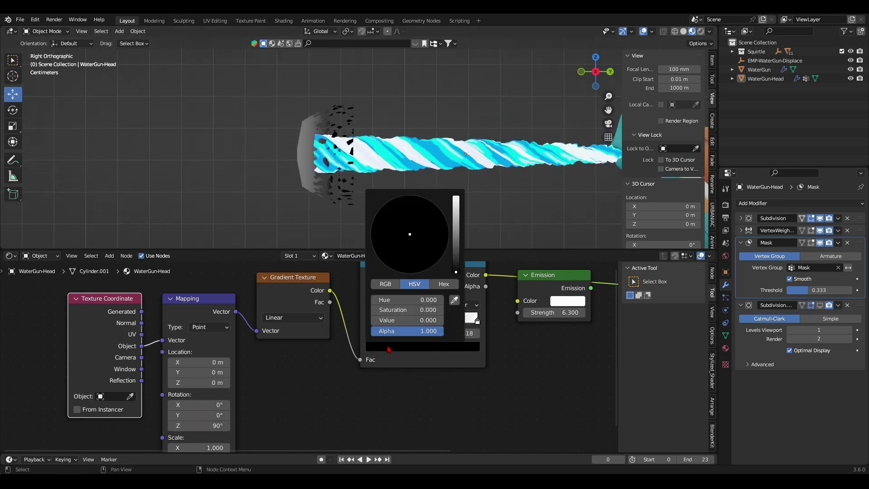
pyautogui.moveTo(456, 245); pyautogui.dragTo(460, 205)
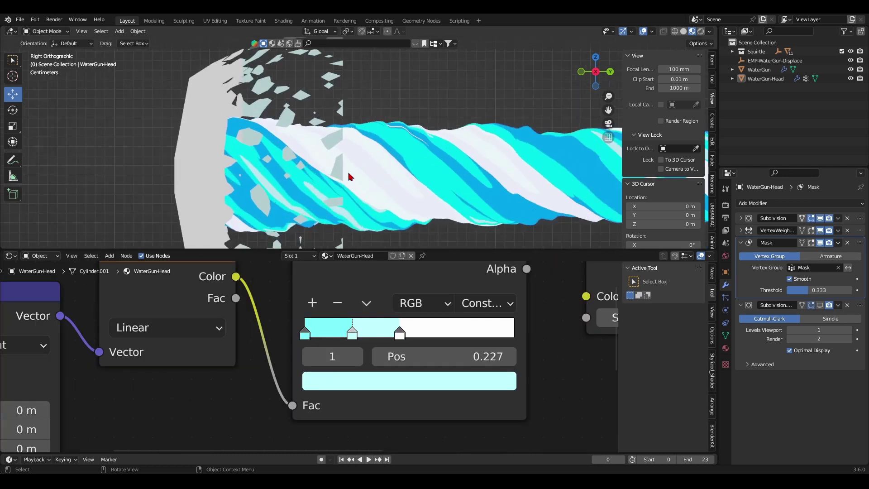
# Step: Move the Color Ramp's middle light-cyan stop to position 0.277
pyautogui.click(305, 334)
pyautogui.click(400, 334)
pyautogui.moveTo(352, 335); pyautogui.dragTo(363, 338)
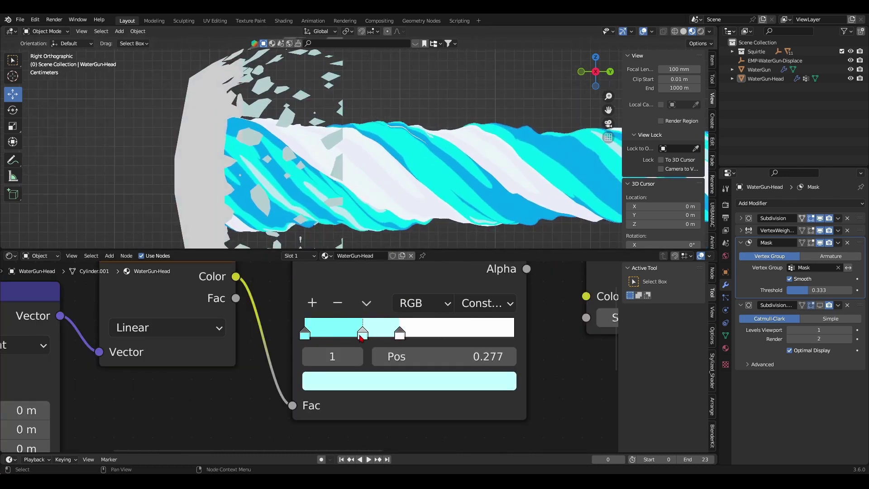
pyautogui.scroll(-3, 384, 339)
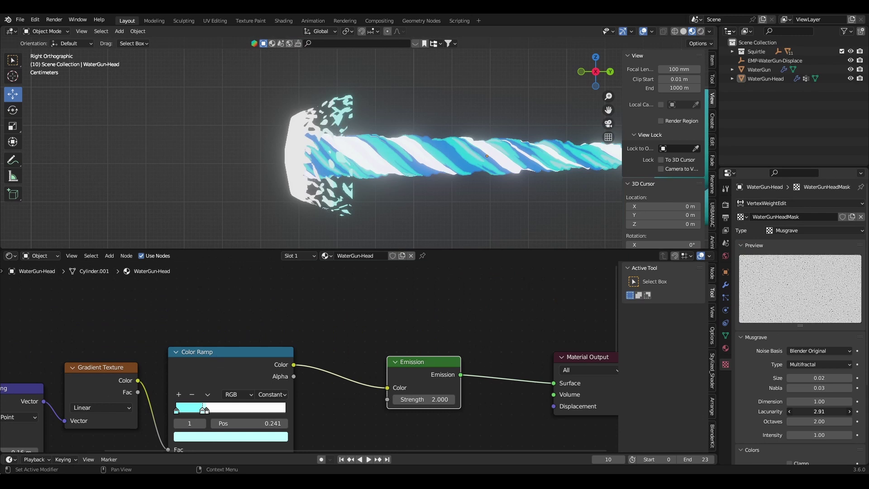
# Step: Set the WaterGunHeadMask Musgrave texture's lacunarity to 0.88 and its size to 0.01
pyautogui.moveTo(822, 411)
pyautogui.mouseDown()
pyautogui.moveTo(833, 421)
pyautogui.moveTo(822, 421)
pyautogui.mouseUp()
pyautogui.moveTo(429, 213); pyautogui.dragTo(488, 198, button='middle')
pyautogui.click(329, 167)
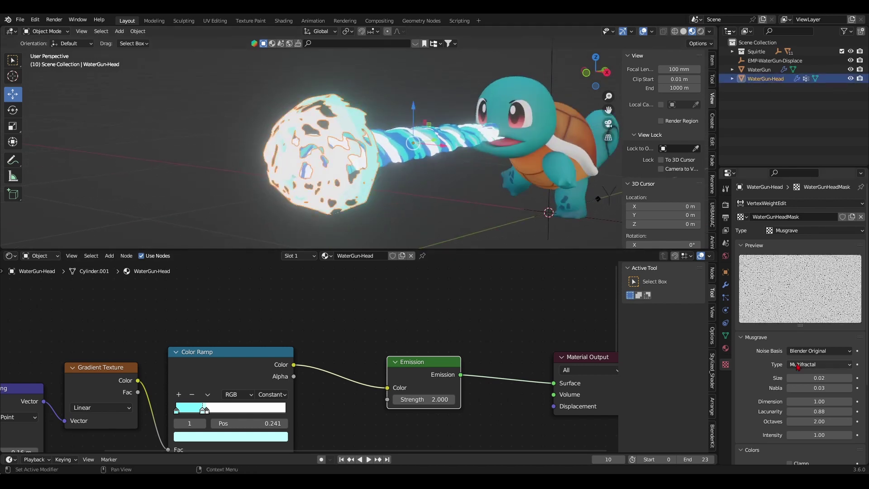
pyautogui.moveTo(819, 378); pyautogui.dragTo(823, 378)
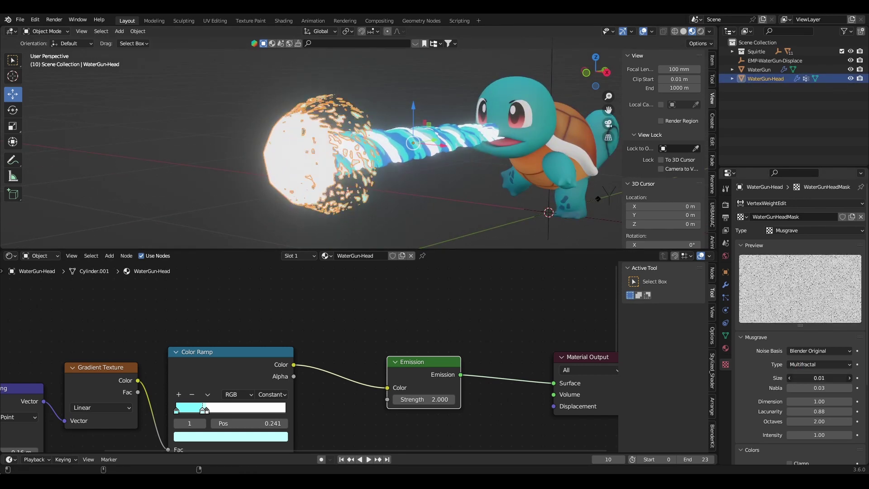
pyautogui.click(457, 208)
pyautogui.moveTo(457, 207); pyautogui.dragTo(305, 203, button='middle')
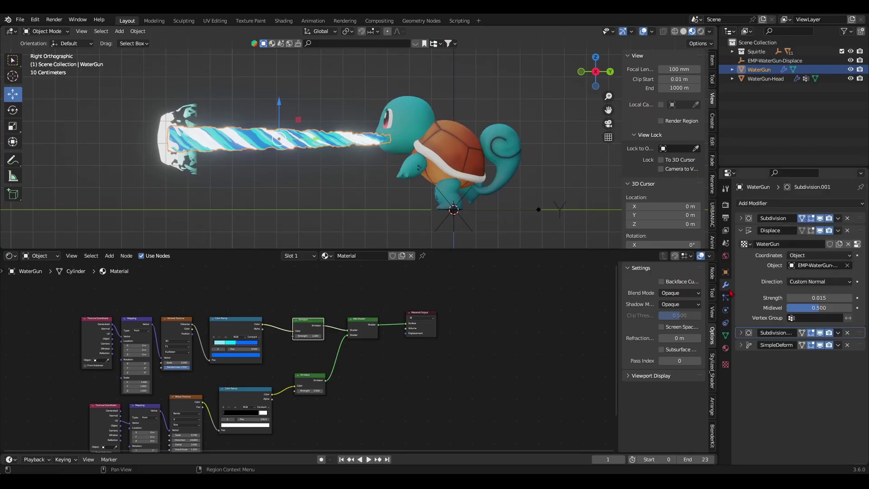
# Step: Select the EMP-WaterGun-Displace empty and try moving it along Y to preview how the stream's displacement travels
pyautogui.scroll(-3, 387, 131)
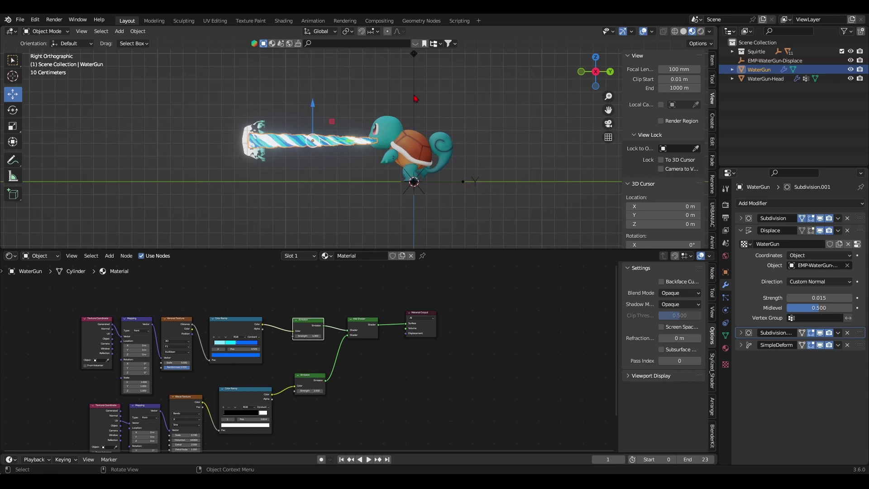
pyautogui.click(414, 96)
pyautogui.moveTo(449, 182); pyautogui.dragTo(318, 183)
pyautogui.rightClick(319, 183)
pyautogui.scroll(3, 525, 245)
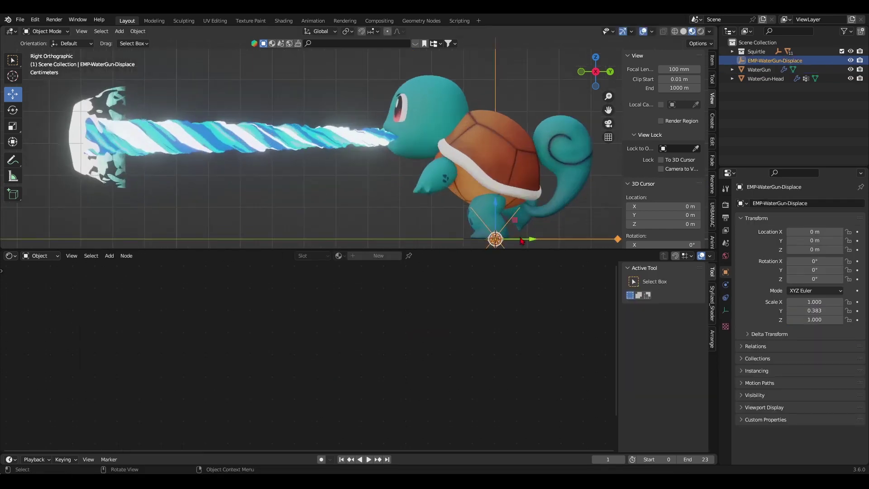
pyautogui.press('g')
pyautogui.press('y')
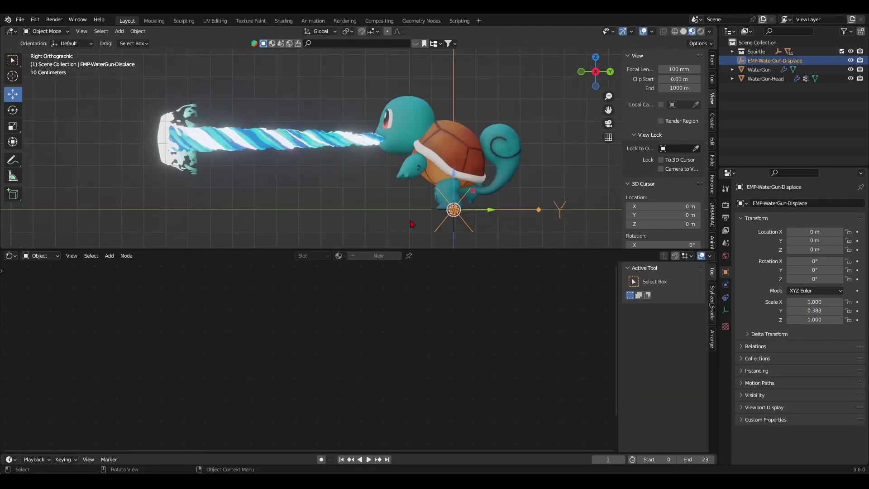
# Step: Change the displacement empty's Y location driver to #frame/-24 and play the animation
pyautogui.doubleClick(644, 87)
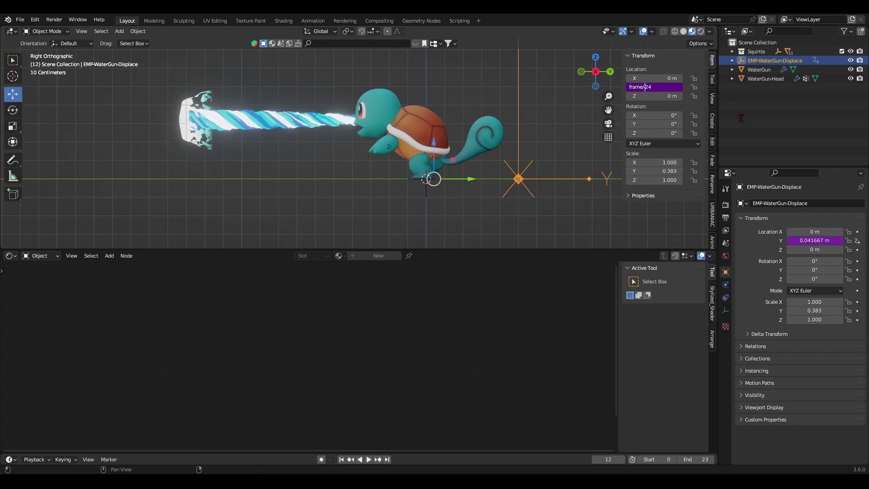
pyautogui.write('-')
pyautogui.press('Return')
pyautogui.press('space')
pyautogui.scroll(4, 351, 190)
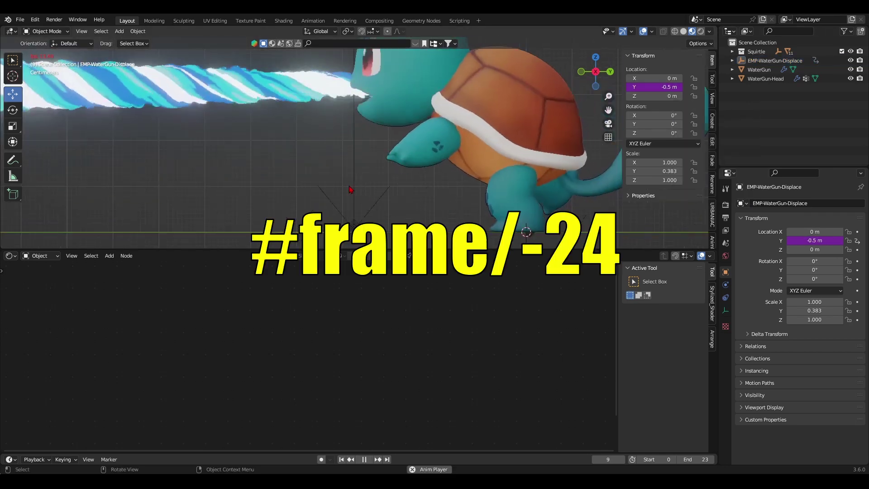
pyautogui.scroll(-2, 351, 190)
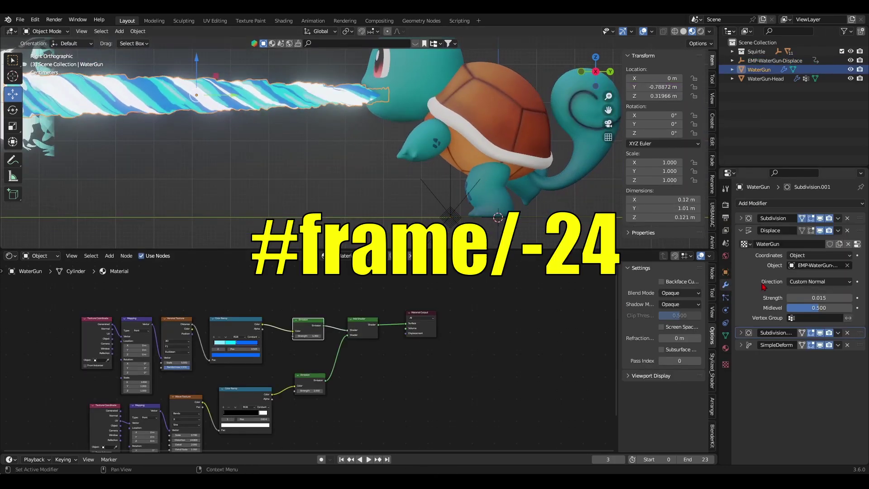
# Step: Enable Simplify in the scene's render settings with the viewport max subdivision at 2
pyautogui.click(726, 205)
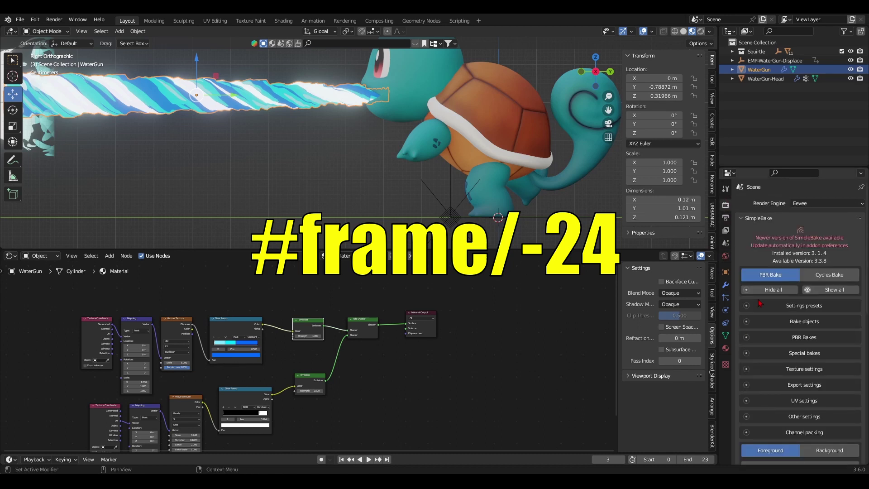
pyautogui.scroll(-15, 760, 304)
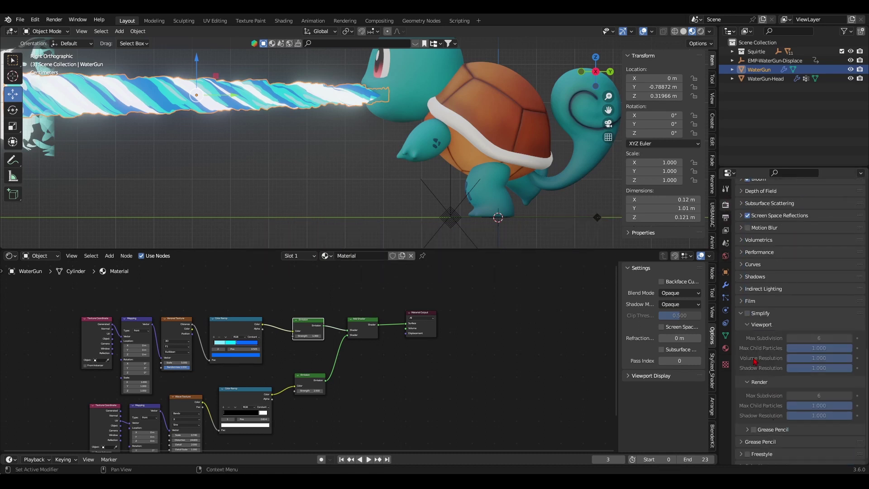
pyautogui.click(747, 313)
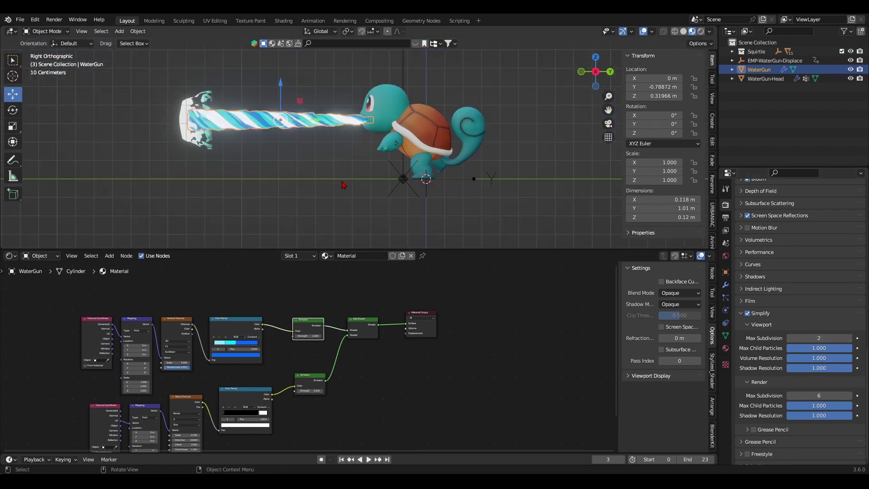
pyautogui.click(264, 179)
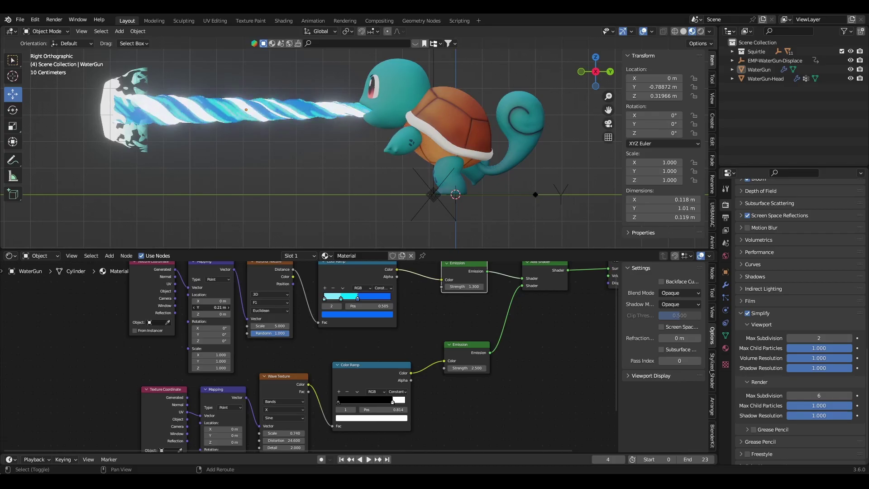
# Step: Drive the Y location of the Voronoi texture's Mapping node with a #frame expression and play the animation
pyautogui.click(216, 306)
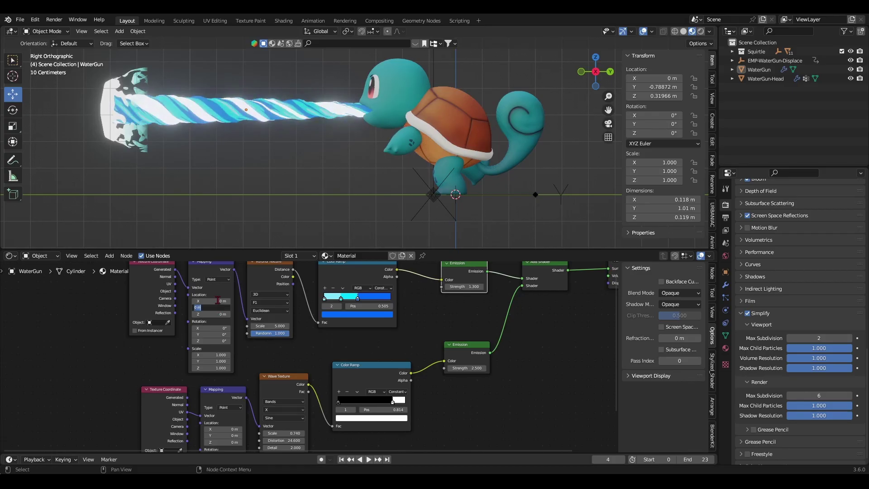
pyautogui.write('#frame')
pyautogui.press('Return')
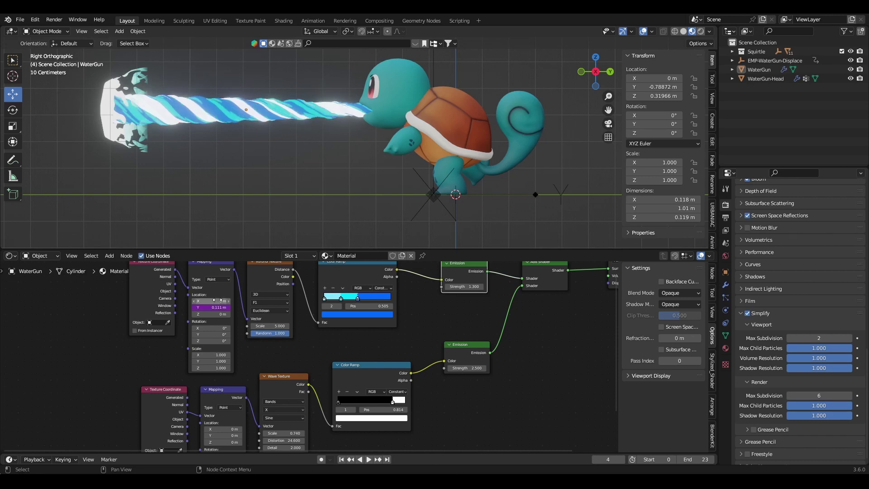
pyautogui.press('space')
# Step: Copy the Y location driver from the Voronoi texture's Mapping node to the Wave Texture's Mapping node
pyautogui.moveTo(286, 375); pyautogui.dragTo(315, 349, button='middle')
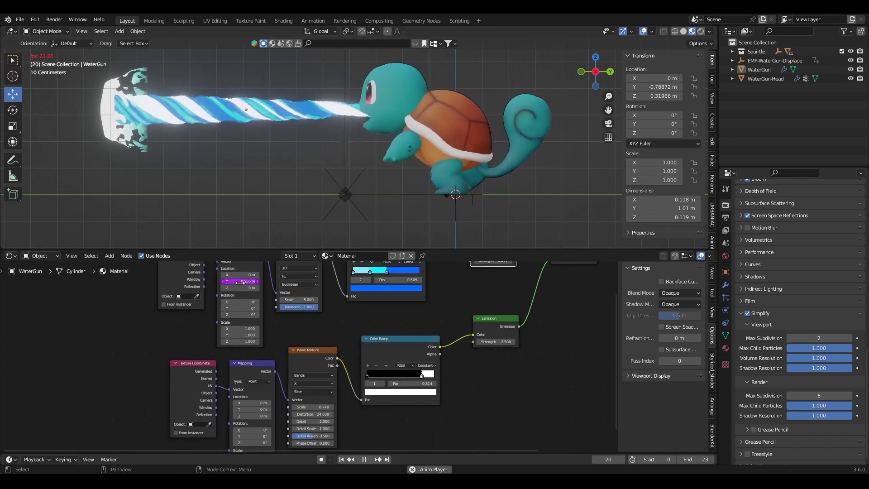
pyautogui.rightClick(236, 281)
pyautogui.click(231, 275)
pyautogui.rightClick(249, 409)
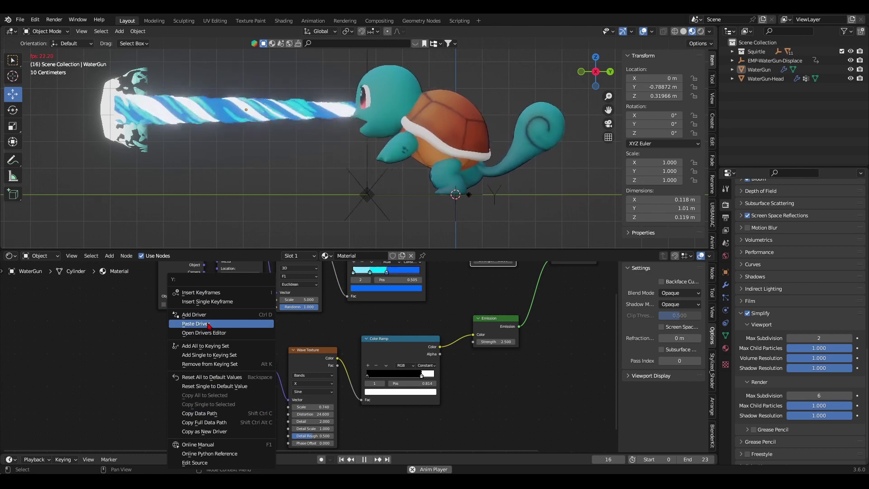
pyautogui.scroll(2, 267, 193)
pyautogui.scroll(-4, 267, 194)
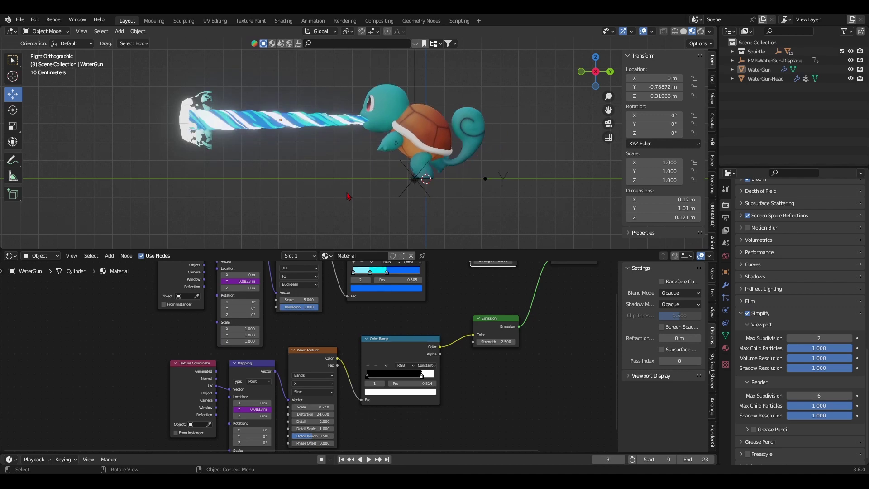
# Step: Enlarge the timeline area so its frame range is shown
pyautogui.moveTo(348, 453); pyautogui.dragTo(348, 392)
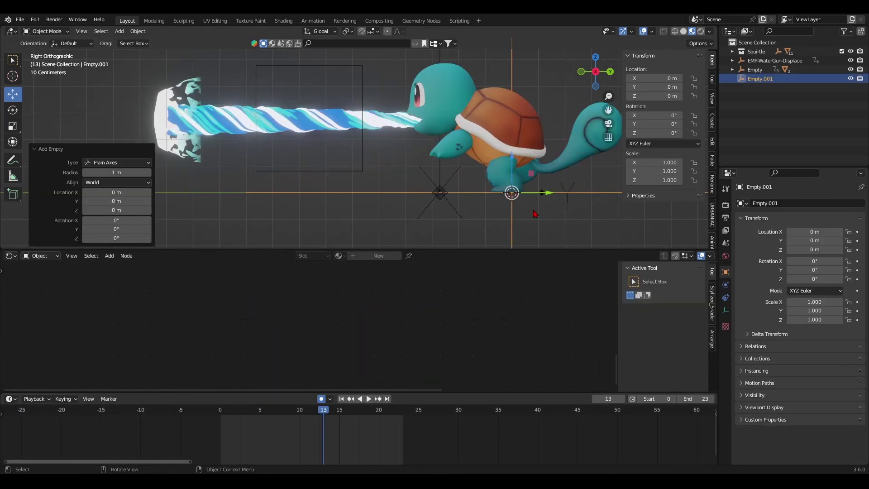
# Step: Move the new empty to the splash head at about Y -1.28 m, Z 0.26 m, and set it to display in front
pyautogui.press('g')
pyautogui.click(195, 144)
pyautogui.press('i')
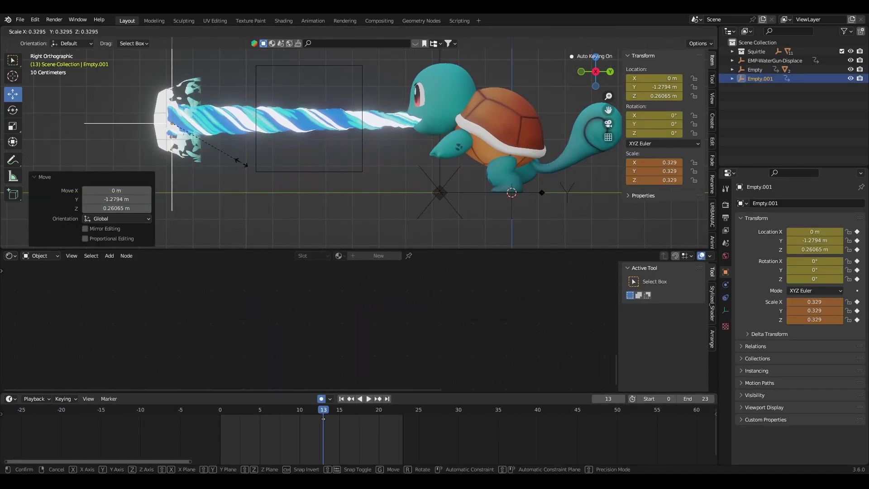
pyautogui.click(217, 156)
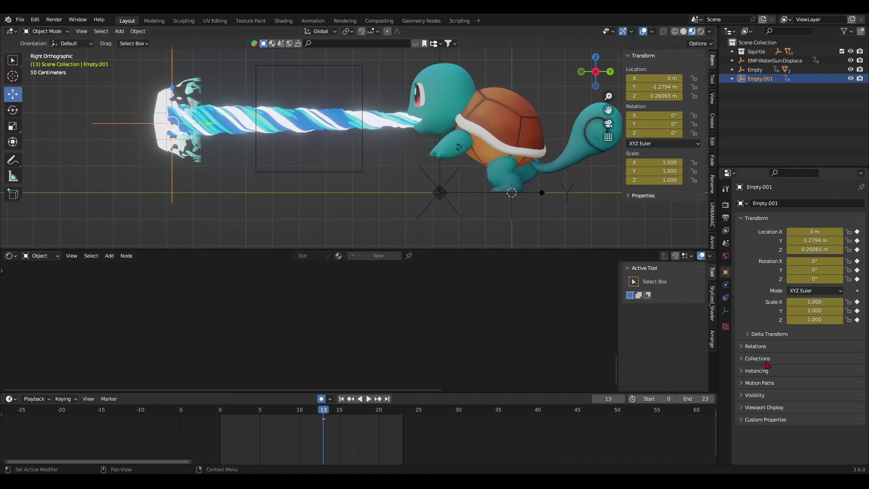
pyautogui.click(778, 407)
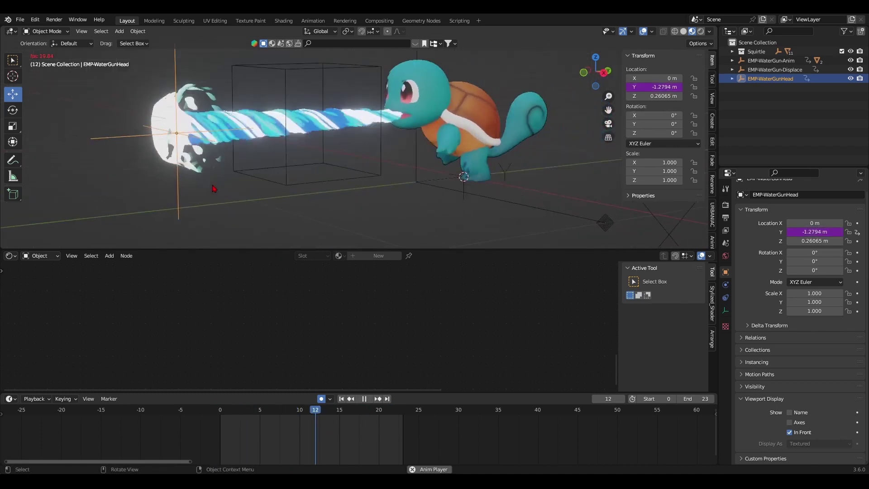
# Step: Stop the animation and delete the driver from the Y location of the EMP-WaterGunHead empty
pyautogui.click(364, 398)
pyautogui.rightClick(655, 88)
pyautogui.click(655, 89)
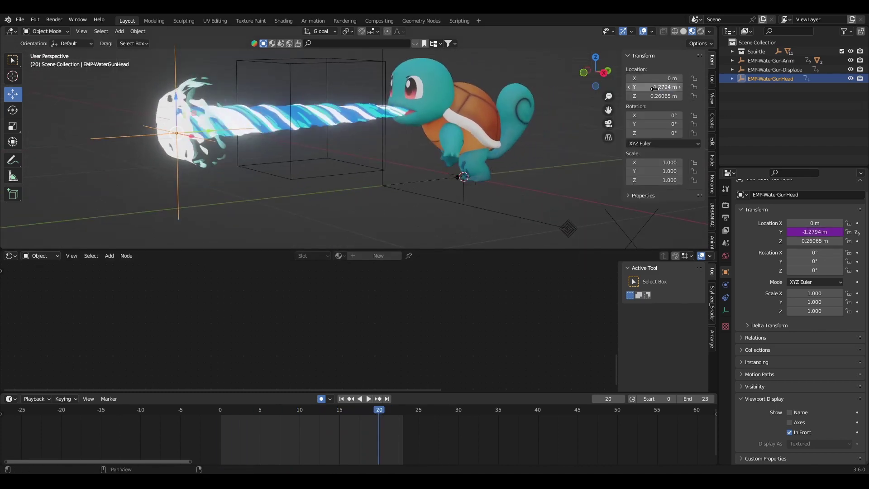
pyautogui.press('KP_3')
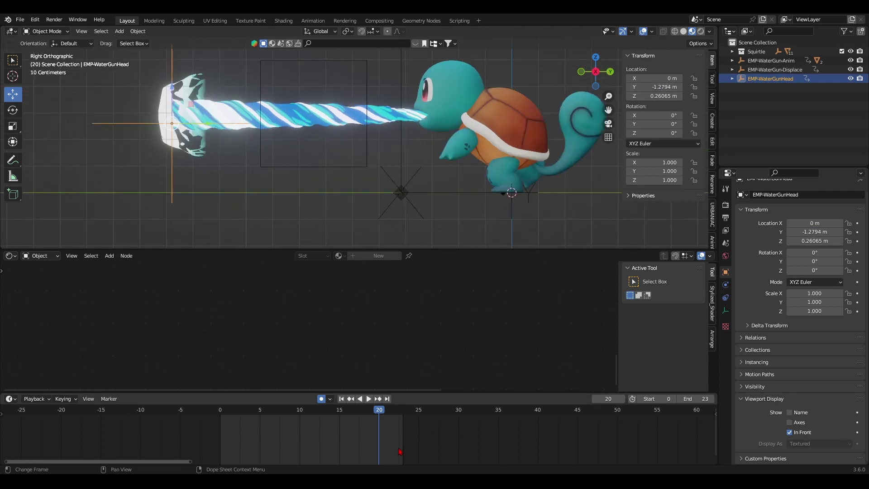
pyautogui.click(501, 122)
pyautogui.click(457, 95)
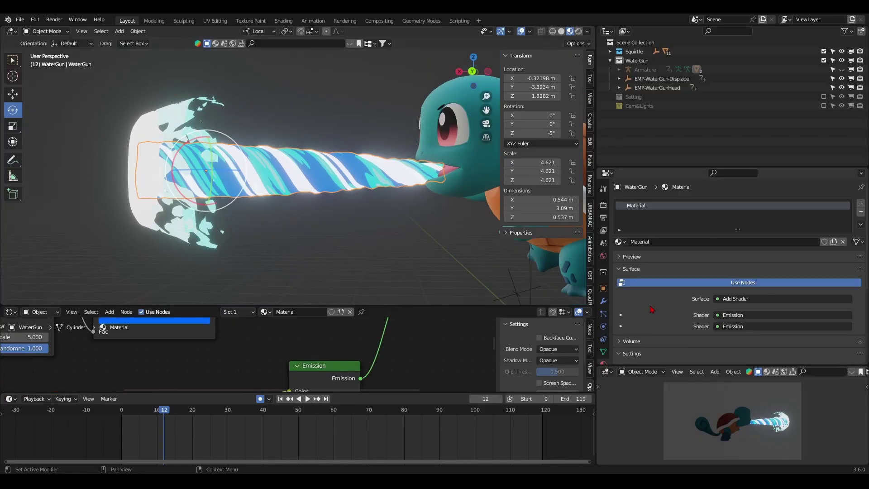
# Step: Add a second material named Black outline to the WaterGun object, with a black Emission surface
pyautogui.click(861, 203)
pyautogui.click(638, 259)
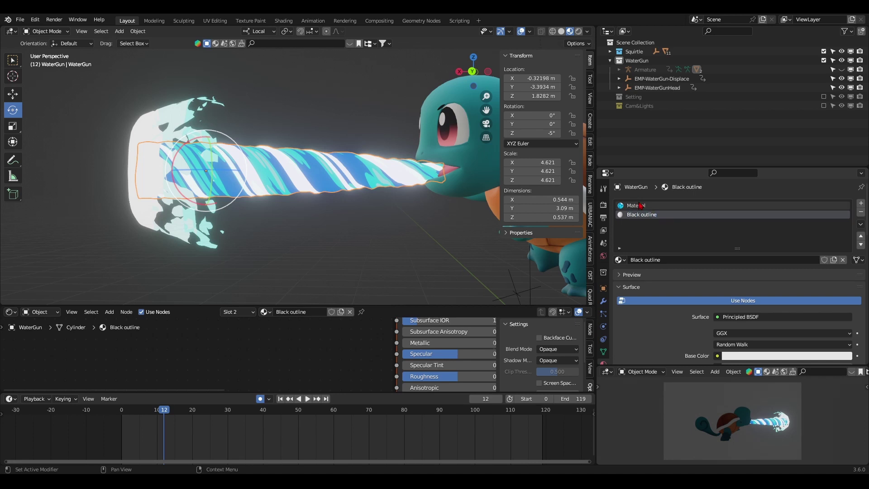
pyautogui.scroll(-2, 728, 315)
pyautogui.click(743, 281)
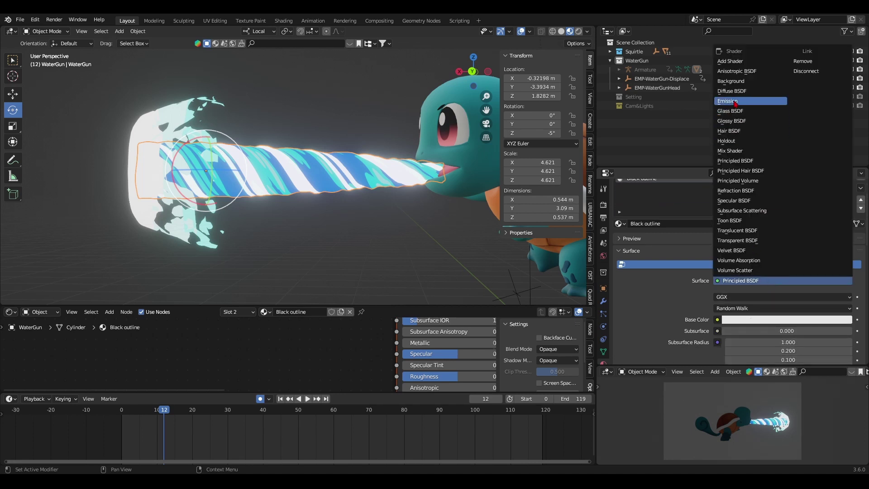
pyautogui.click(735, 101)
pyautogui.click(773, 297)
pyautogui.click(847, 232)
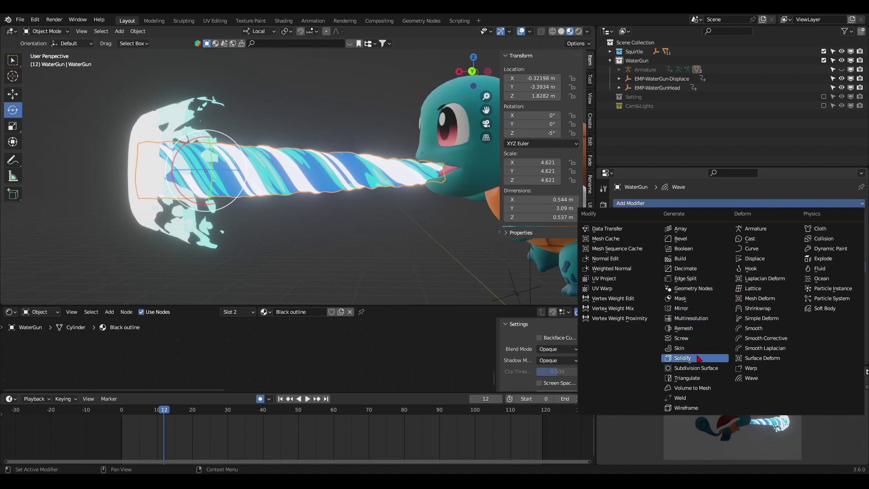
# Step: Add a Solidify modifier to the WaterGun object with flipped normals and a material offset of 1
pyautogui.click(699, 359)
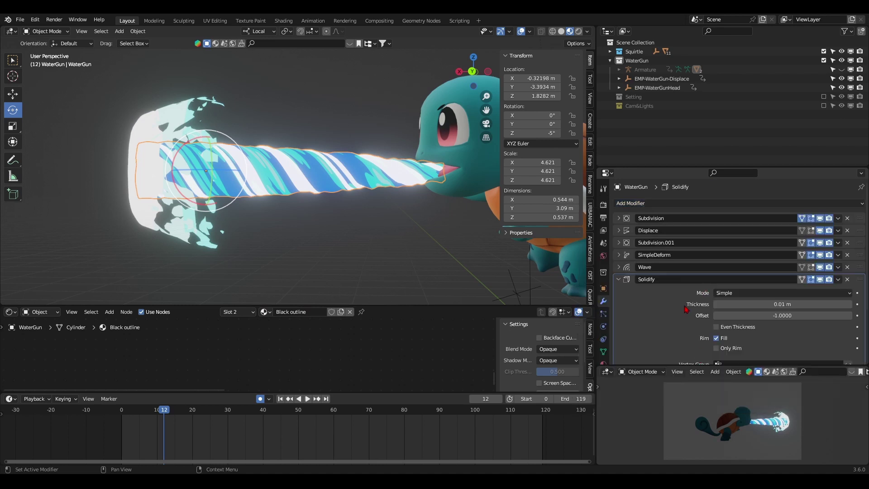
pyautogui.scroll(-3, 687, 309)
pyautogui.scroll(-1, 686, 310)
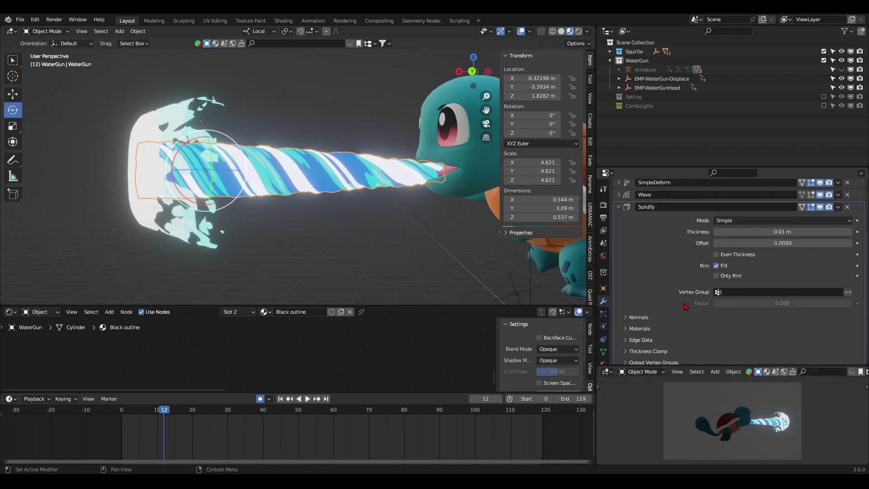
pyautogui.scroll(-1, 683, 298)
pyautogui.click(660, 312)
pyautogui.scroll(-2, 684, 310)
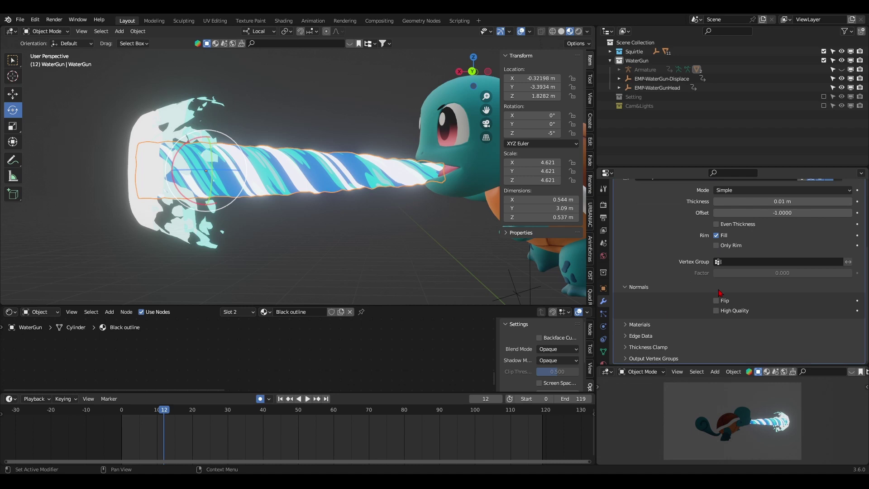
pyautogui.click(633, 326)
pyautogui.scroll(-2, 679, 317)
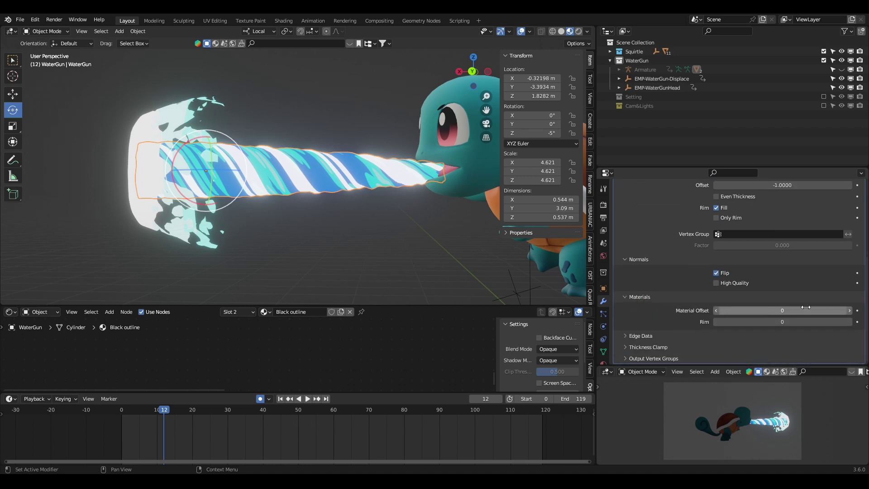
pyautogui.click(849, 311)
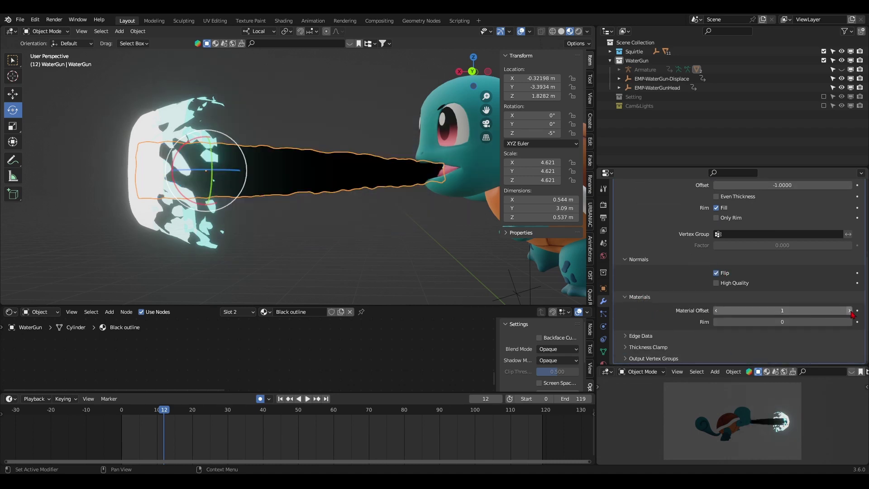
# Step: Enable backface culling for the Black outline material and inspect the stream's outline up close
pyautogui.click(603, 363)
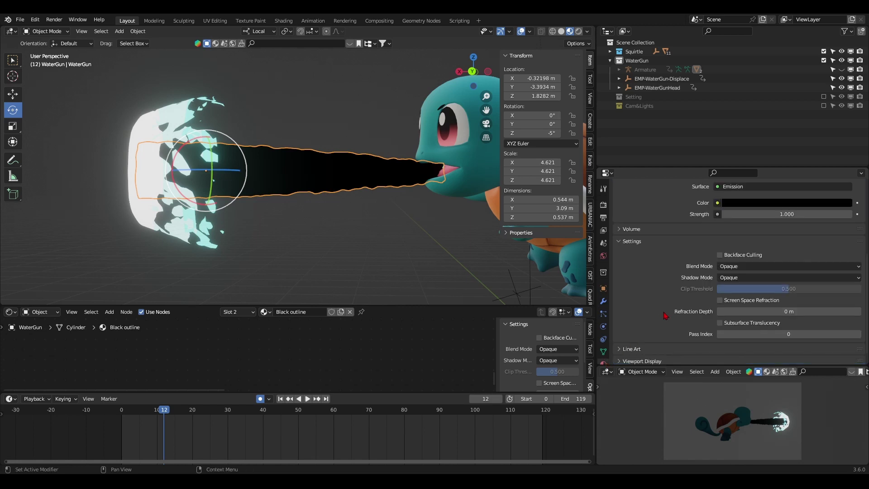
pyautogui.click(720, 255)
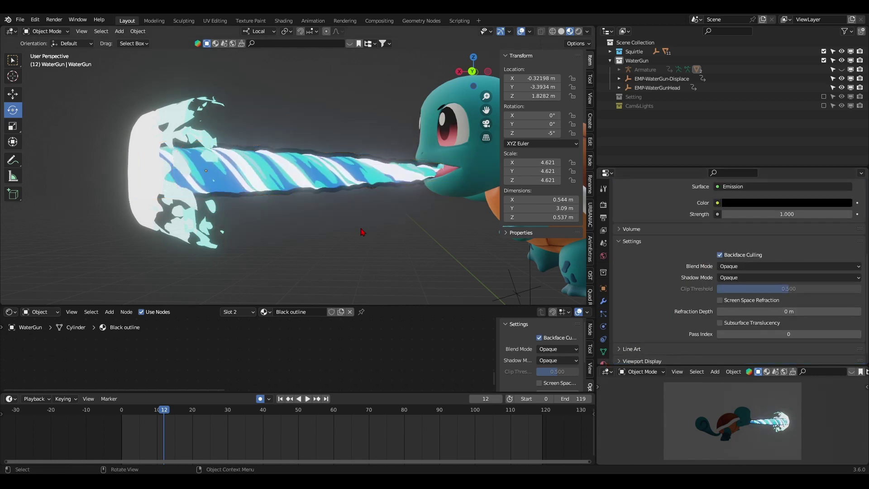
pyautogui.scroll(6, 375, 224)
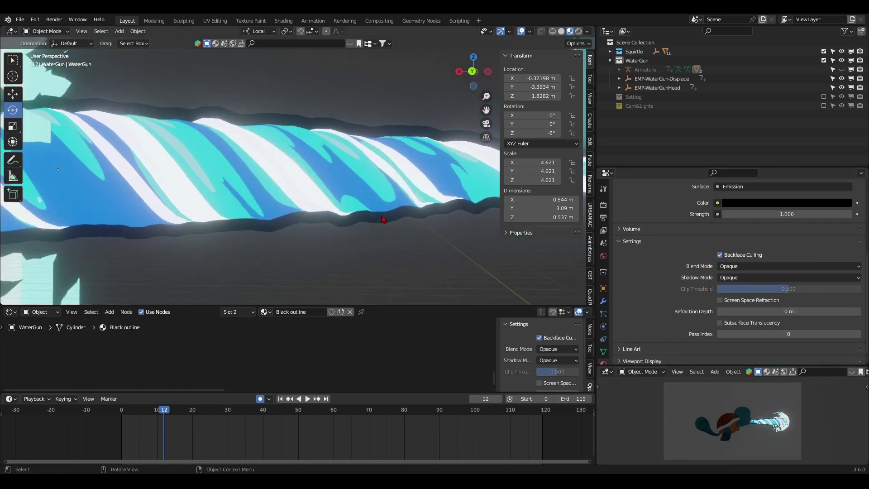
pyautogui.keyDown('alt'); pyautogui.moveTo(347, 213); pyautogui.dragTo(336, 197); pyautogui.keyUp('alt')
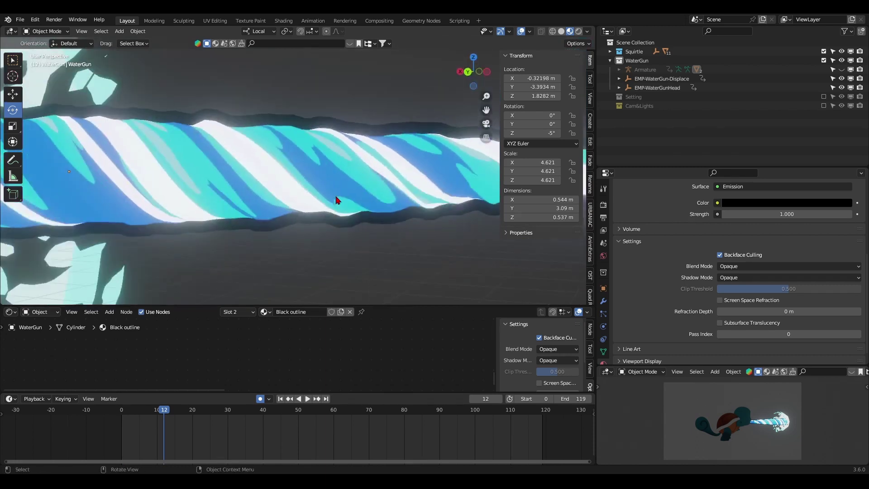
# Step: Set the Solidify modifier's thickness on the WaterGun object to -0.003 m
pyautogui.click(604, 302)
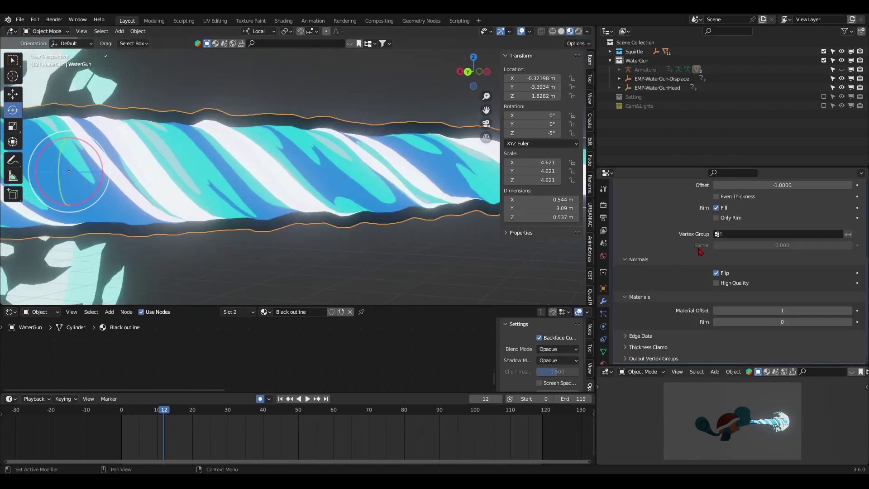
pyautogui.scroll(6, 701, 252)
pyautogui.moveTo(766, 305)
pyautogui.mouseDown()
pyautogui.moveTo(740, 304)
pyautogui.moveTo(749, 304)
pyautogui.mouseUp()
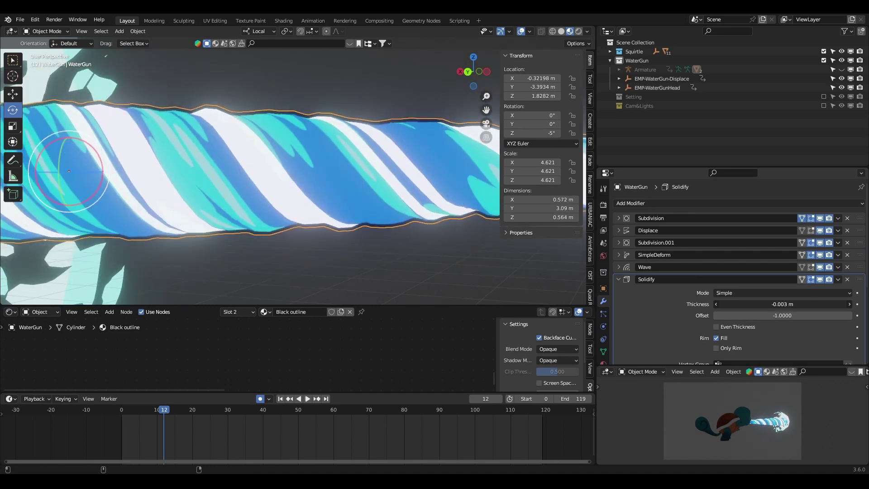